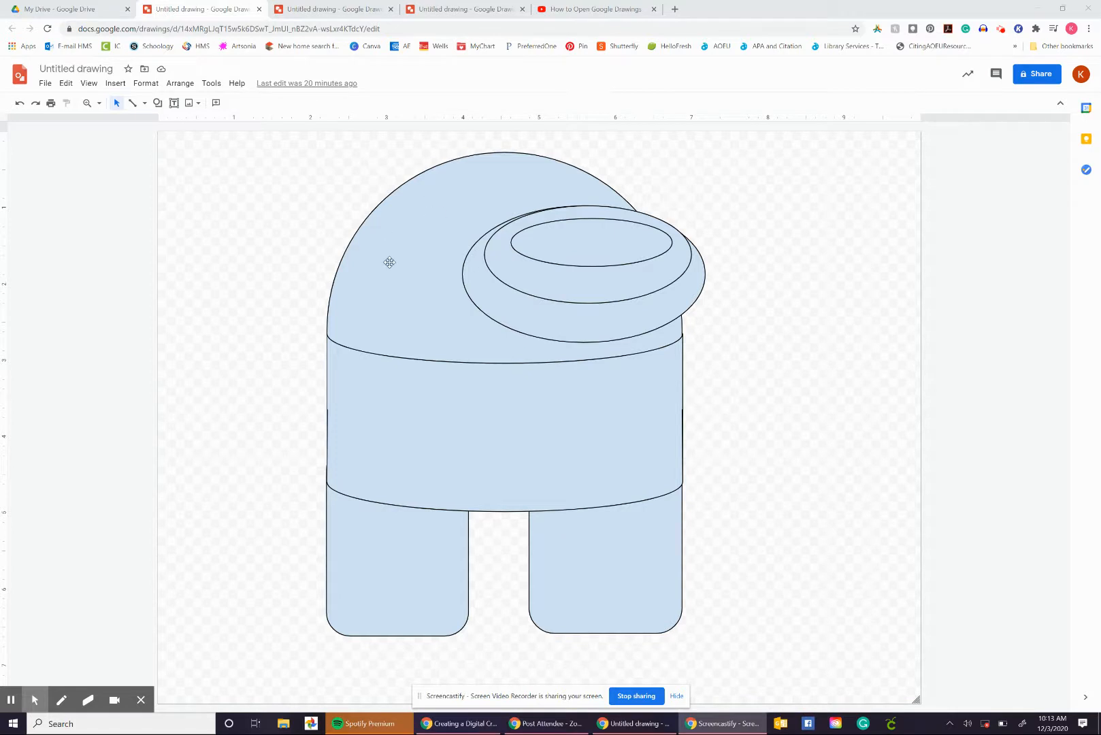
View the coloured and decorated example characters in the other drawings, and return to the plain blue character drawing
{"action": "left_click", "coordinate": [322, 11]}
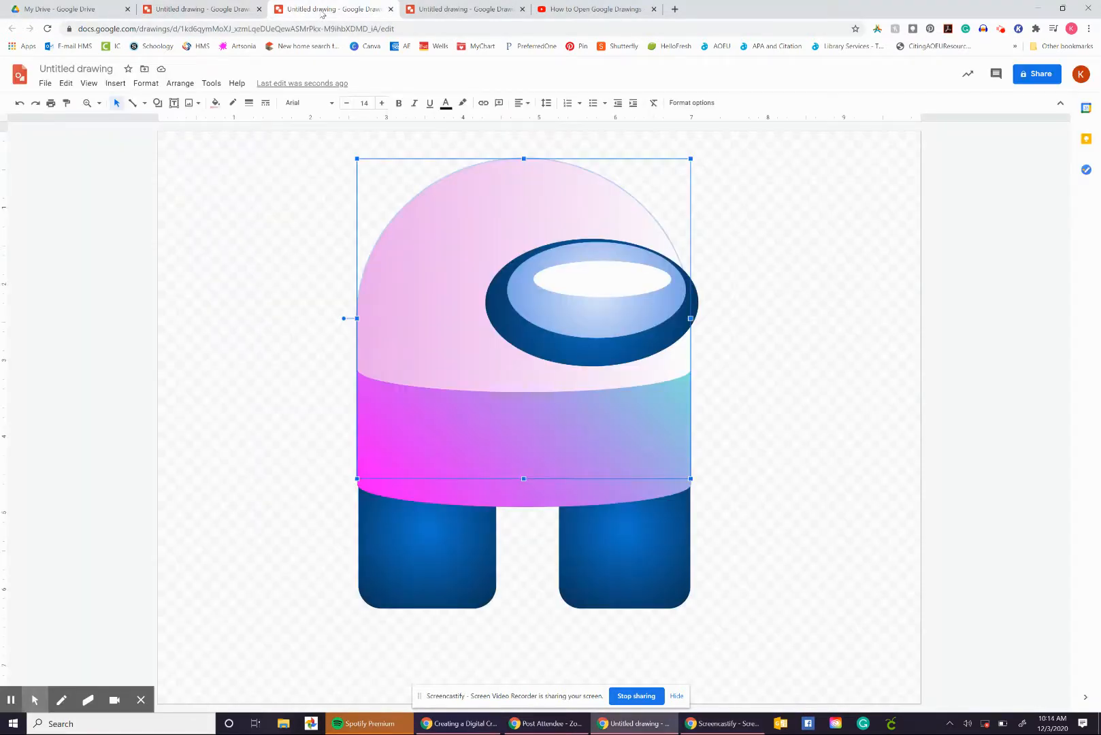
{"action": "left_click", "coordinate": [456, 8]}
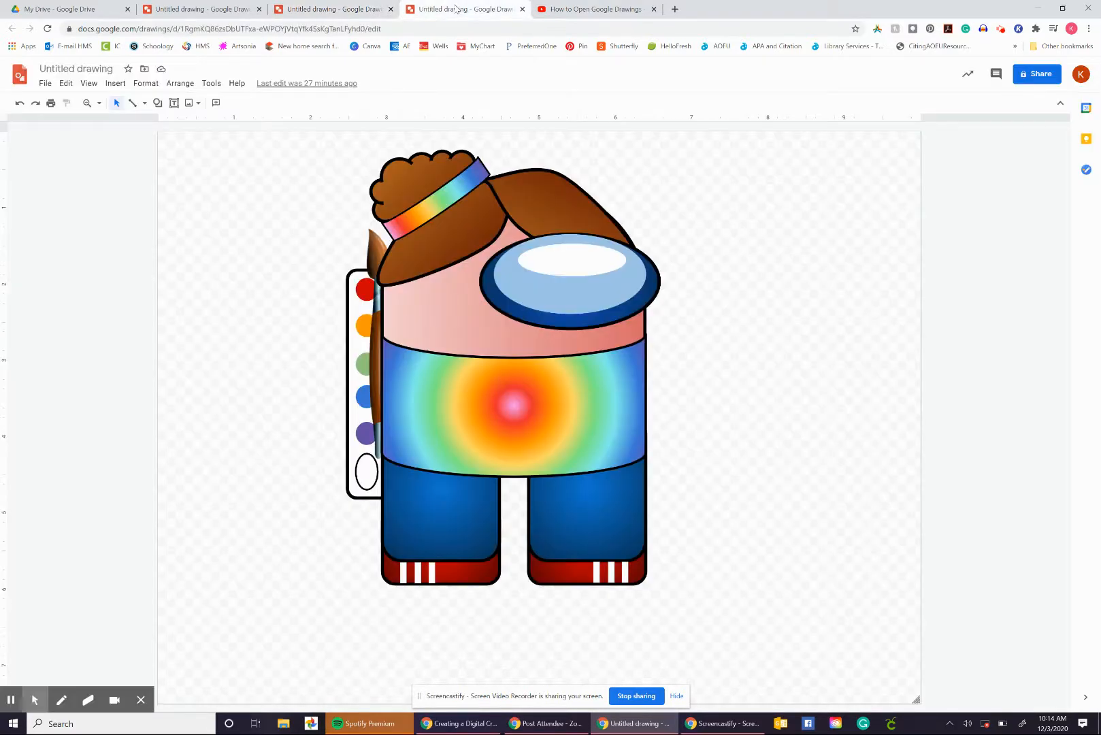
{"action": "left_click", "coordinate": [158, 7]}
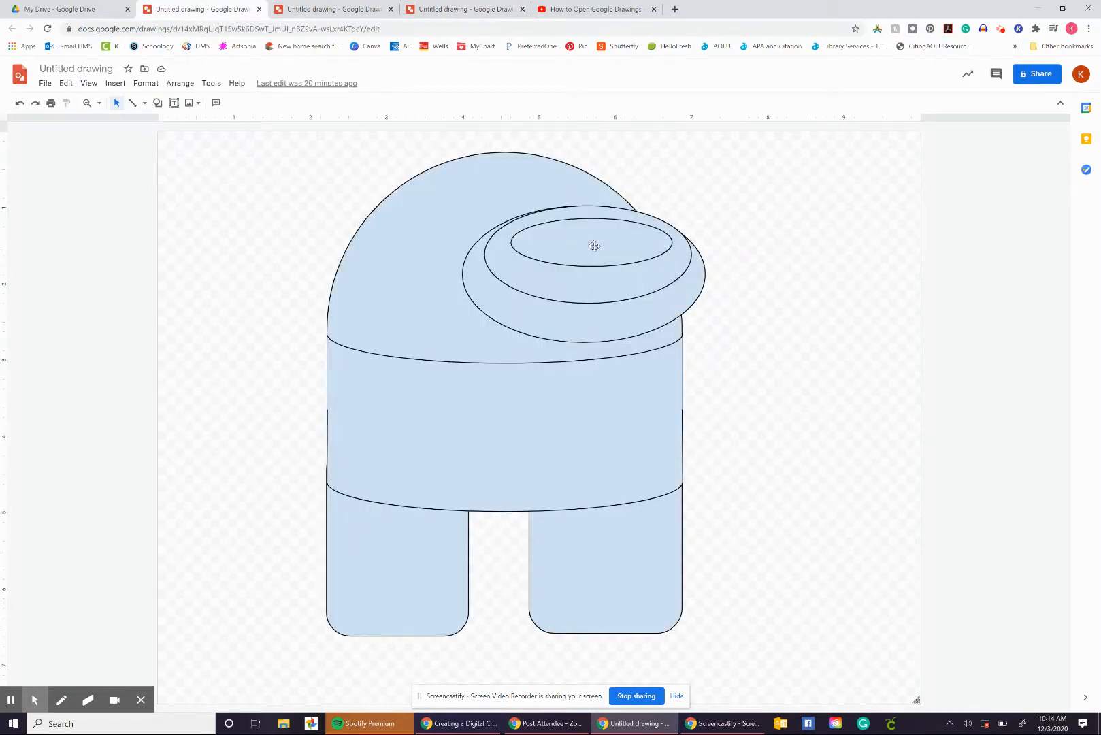
Pull the character apart by moving the three visor ovals, the curved belt and both rounded legs away from the body
{"action": "left_click_drag", "start_coordinate": [589, 245], "coordinate": [836, 181]}
{"action": "left_click_drag", "start_coordinate": [614, 262], "coordinate": [863, 281]}
{"action": "left_click_drag", "start_coordinate": [660, 305], "coordinate": [906, 422]}
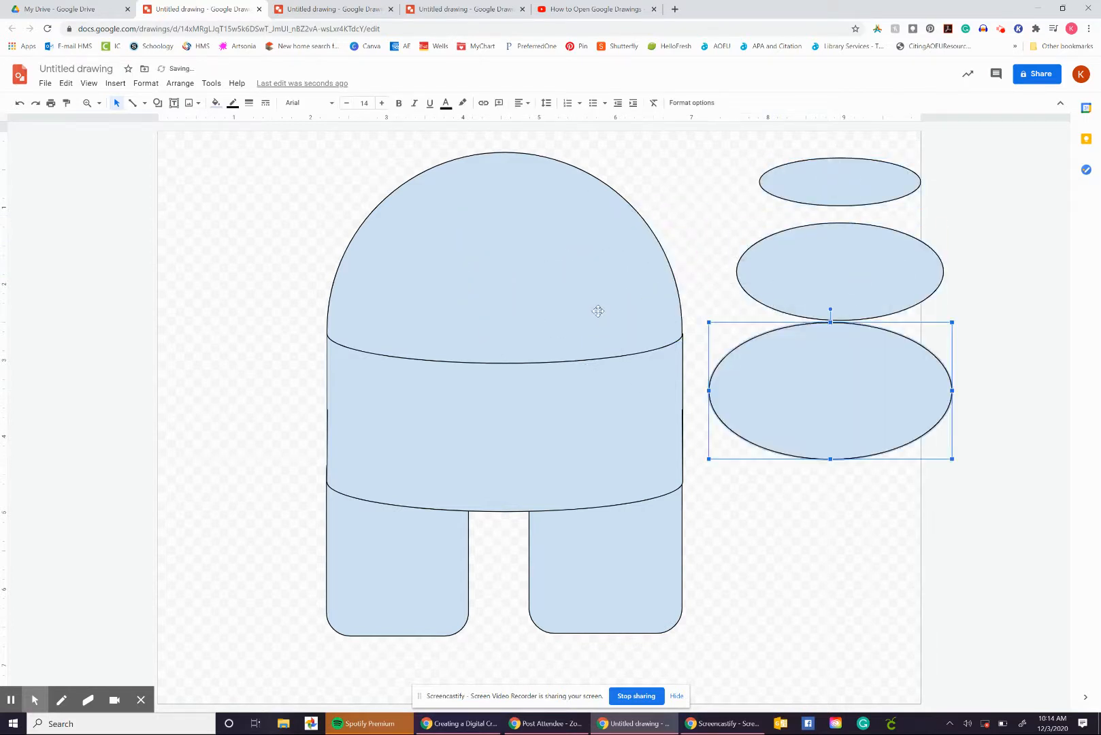
{"action": "left_click_drag", "start_coordinate": [497, 423], "coordinate": [895, 573]}
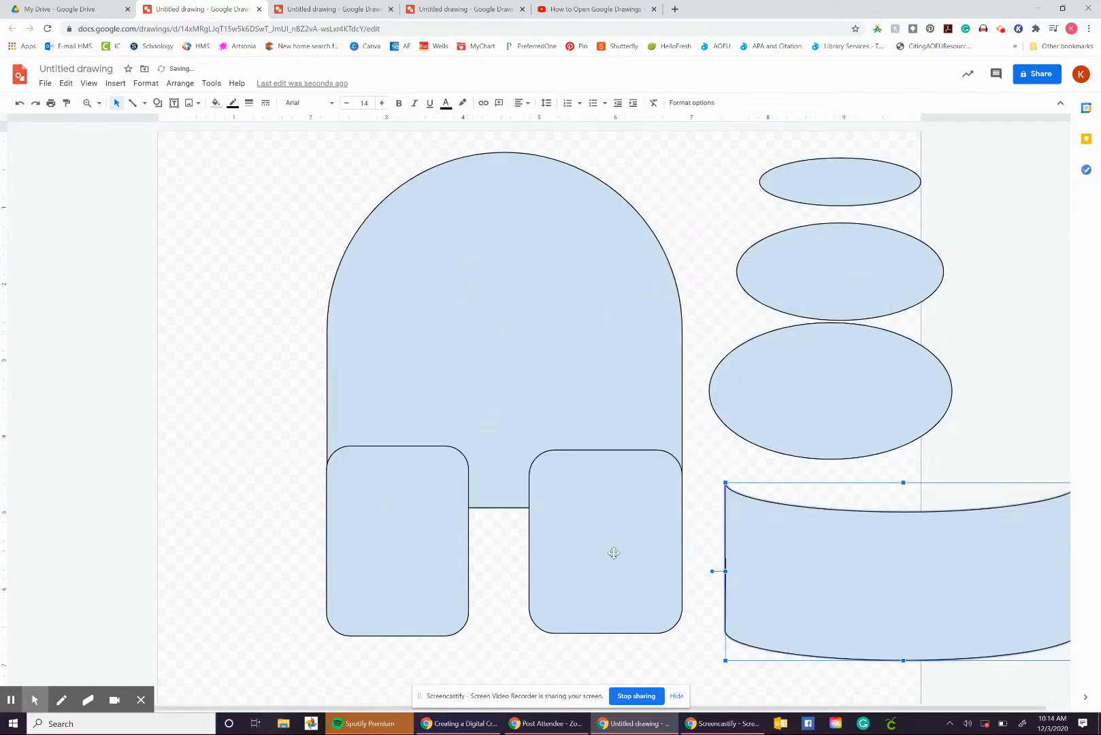
{"action": "left_click_drag", "start_coordinate": [615, 551], "coordinate": [219, 196]}
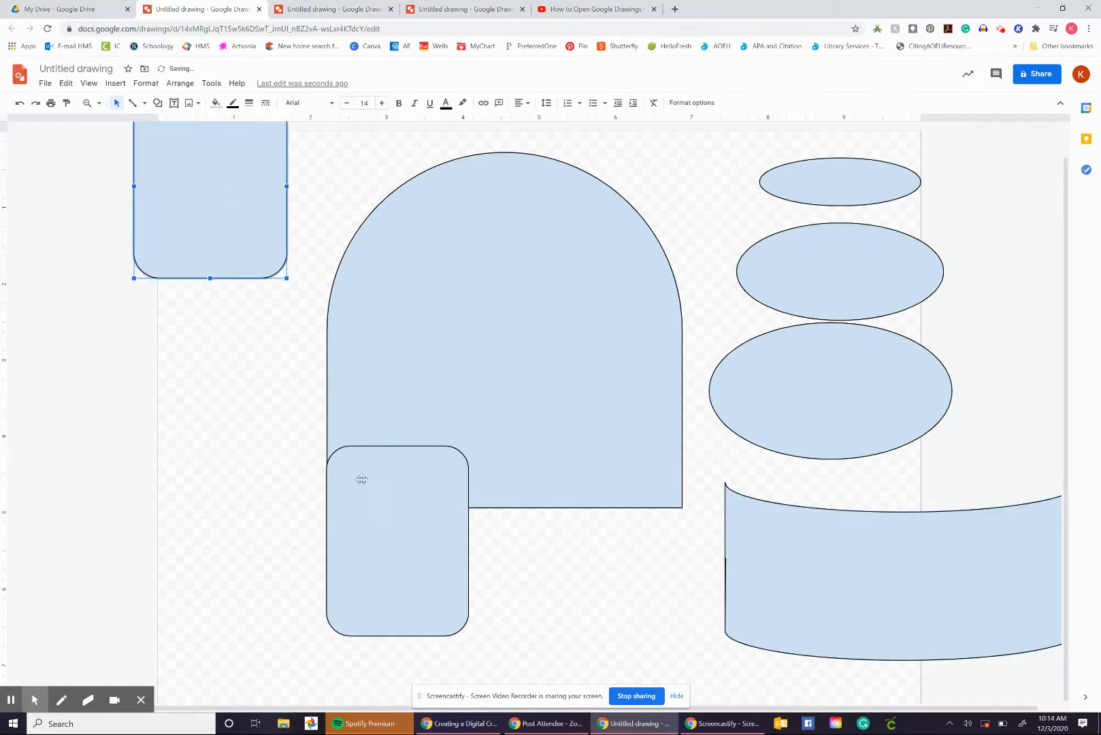
{"action": "left_click_drag", "start_coordinate": [361, 480], "coordinate": [109, 451]}
Select all the separated character shapes and delete them to clear the canvas
{"action": "left_click_drag", "start_coordinate": [118, 170], "coordinate": [1004, 657]}
{"action": "key", "text": "Delete"}
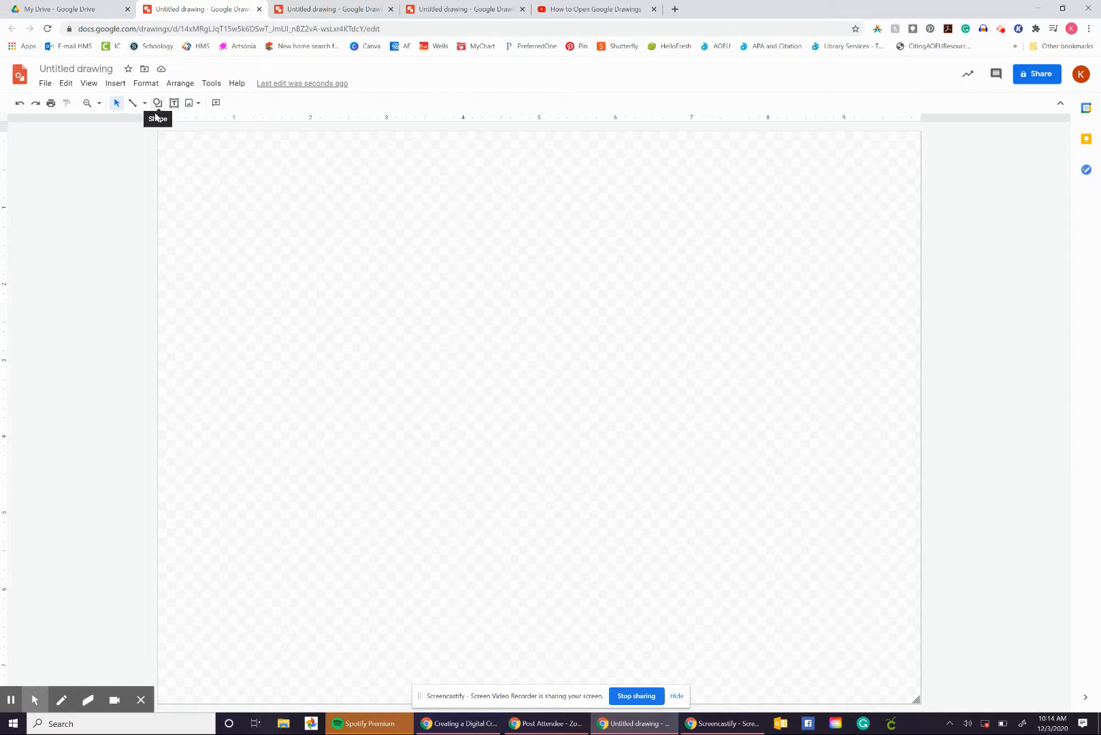
Draw a nearly square shape with rounded top corners on the left half of the canvas
{"action": "left_click", "coordinate": [157, 105]}
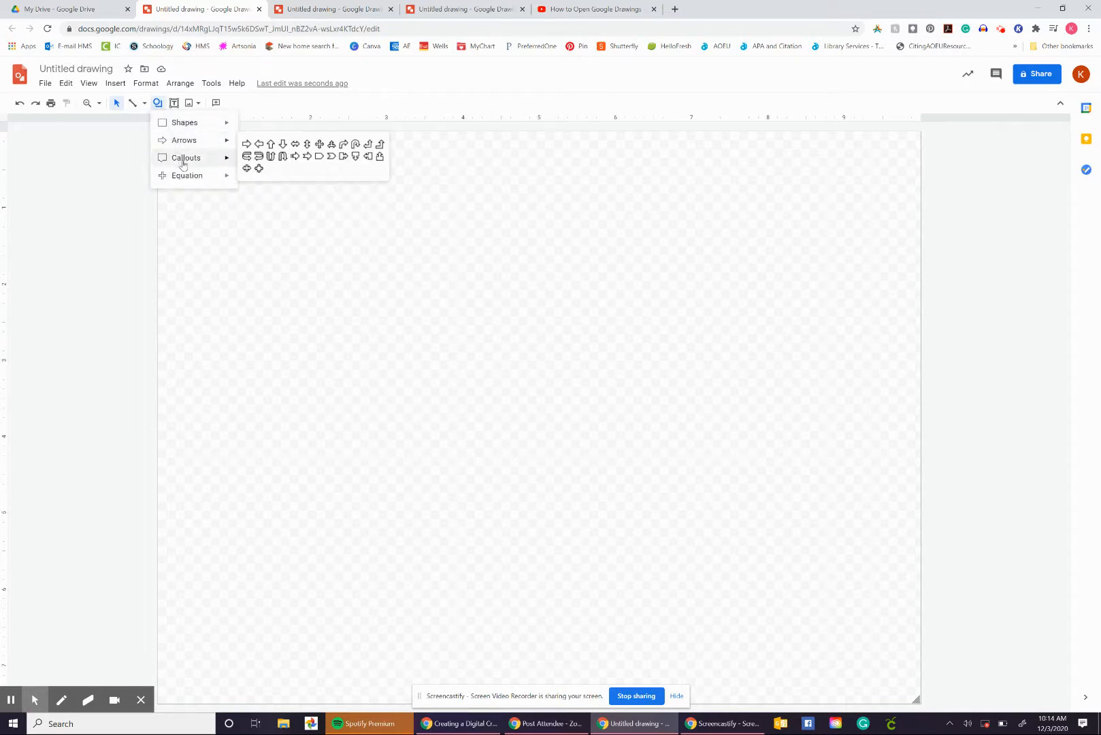
{"action": "mouse_move", "coordinate": [184, 163]}
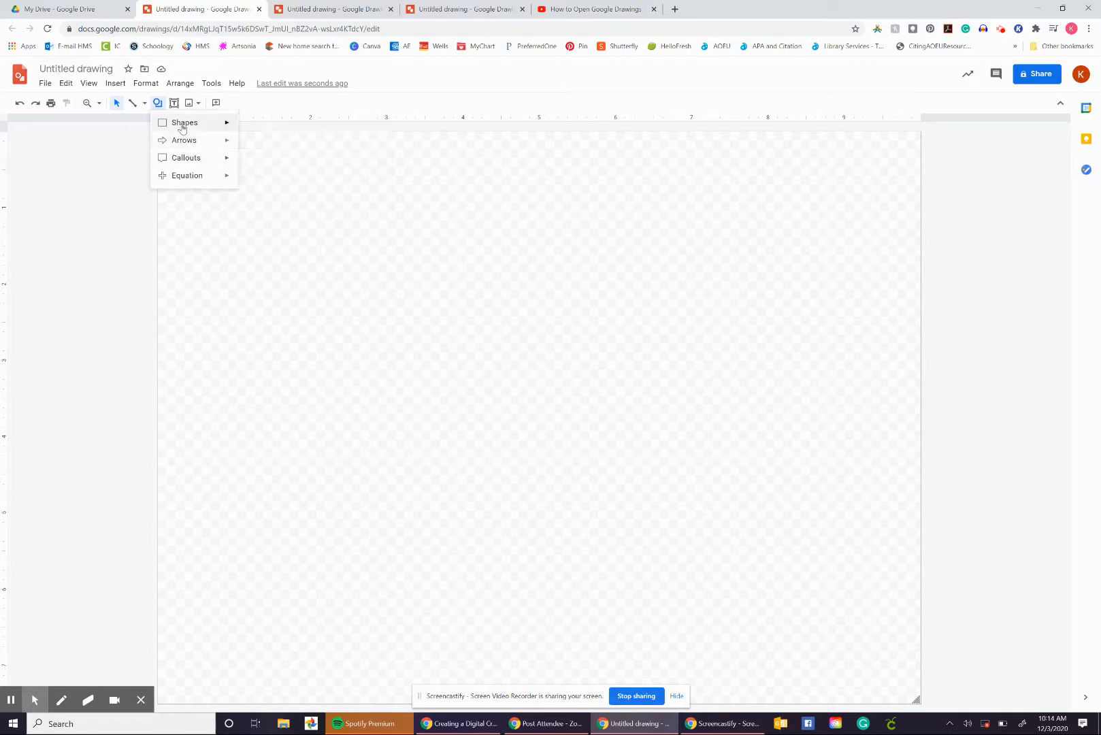
{"action": "mouse_move", "coordinate": [183, 128]}
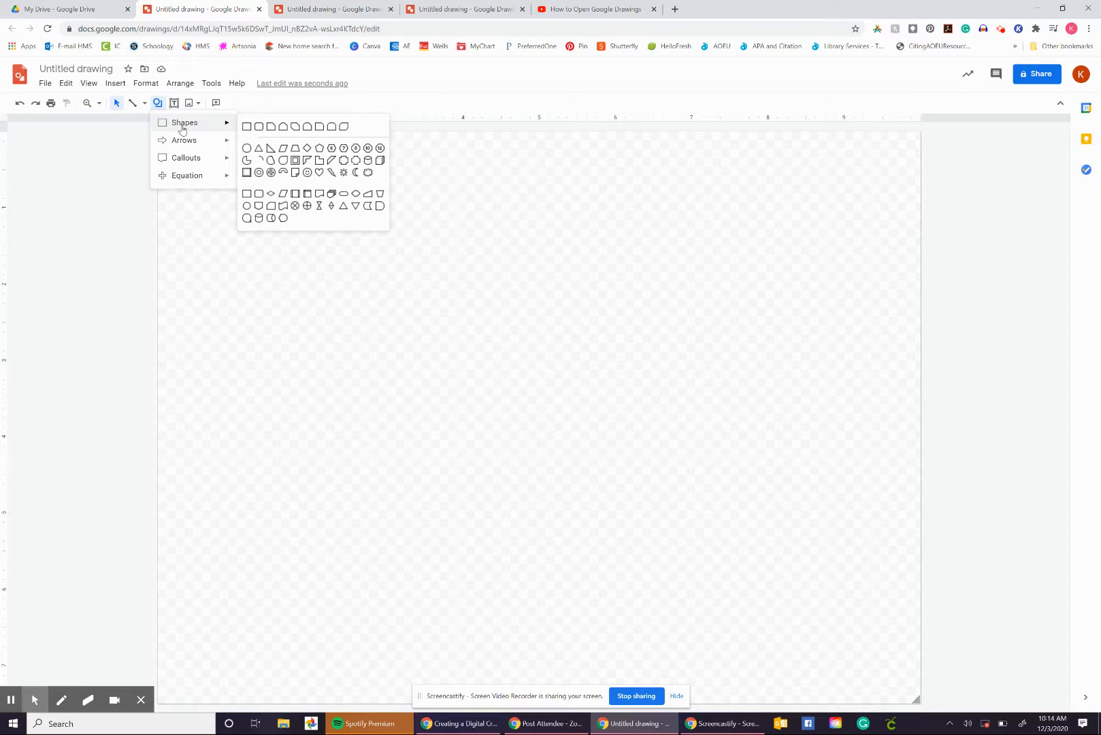
{"action": "left_click", "coordinate": [332, 129]}
{"action": "left_click_drag", "start_coordinate": [298, 196], "coordinate": [310, 203]}
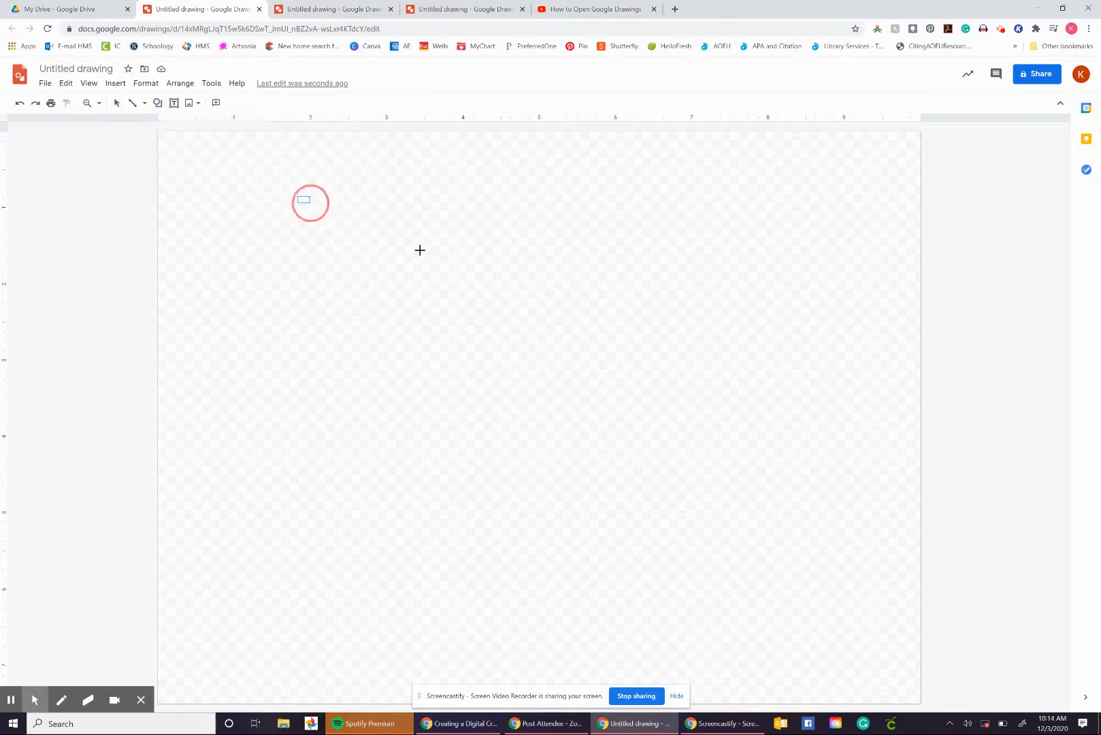
{"action": "left_click_drag", "start_coordinate": [420, 250], "coordinate": [580, 467]}
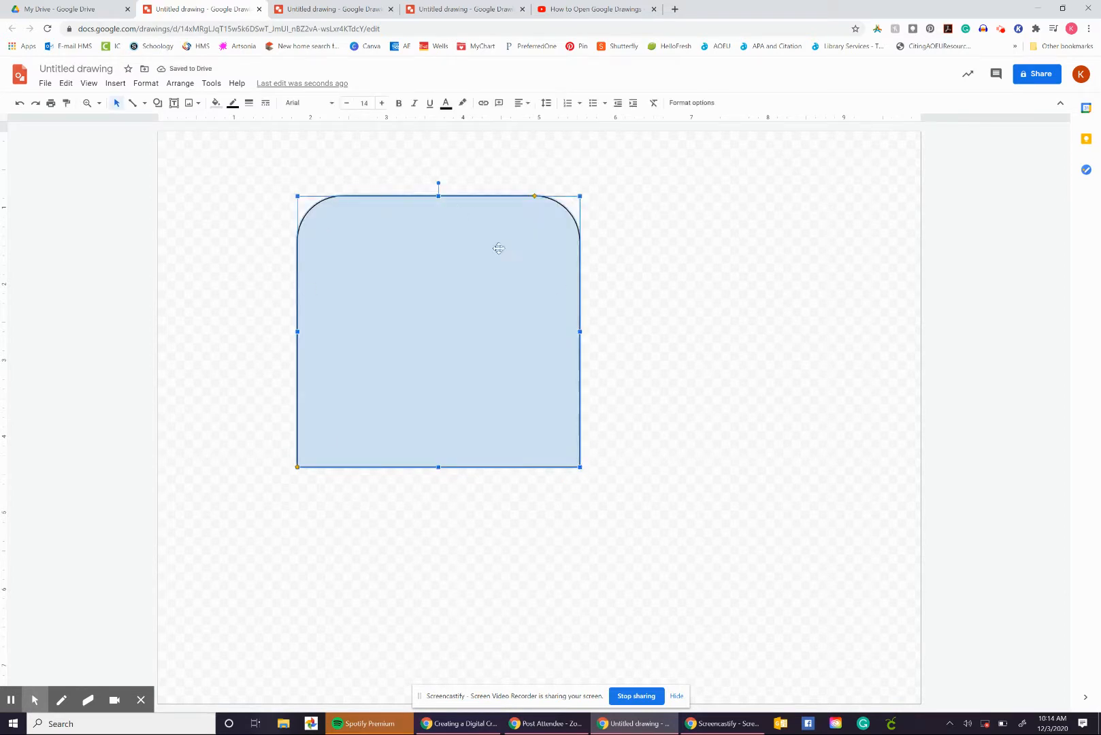
Draw a large Flowchart: Delay shape to the right of the rounded-top rectangle
{"action": "left_click", "coordinate": [157, 102]}
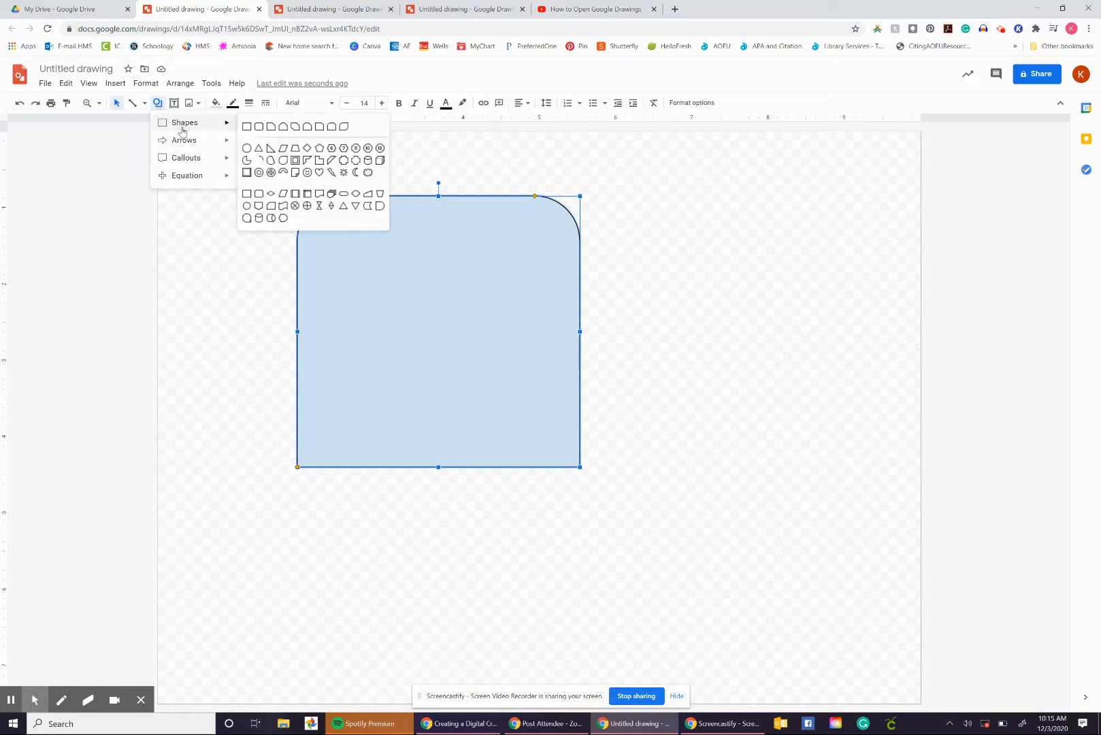
{"action": "left_click", "coordinate": [380, 207]}
{"action": "left_click_drag", "start_coordinate": [628, 207], "coordinate": [900, 448]}
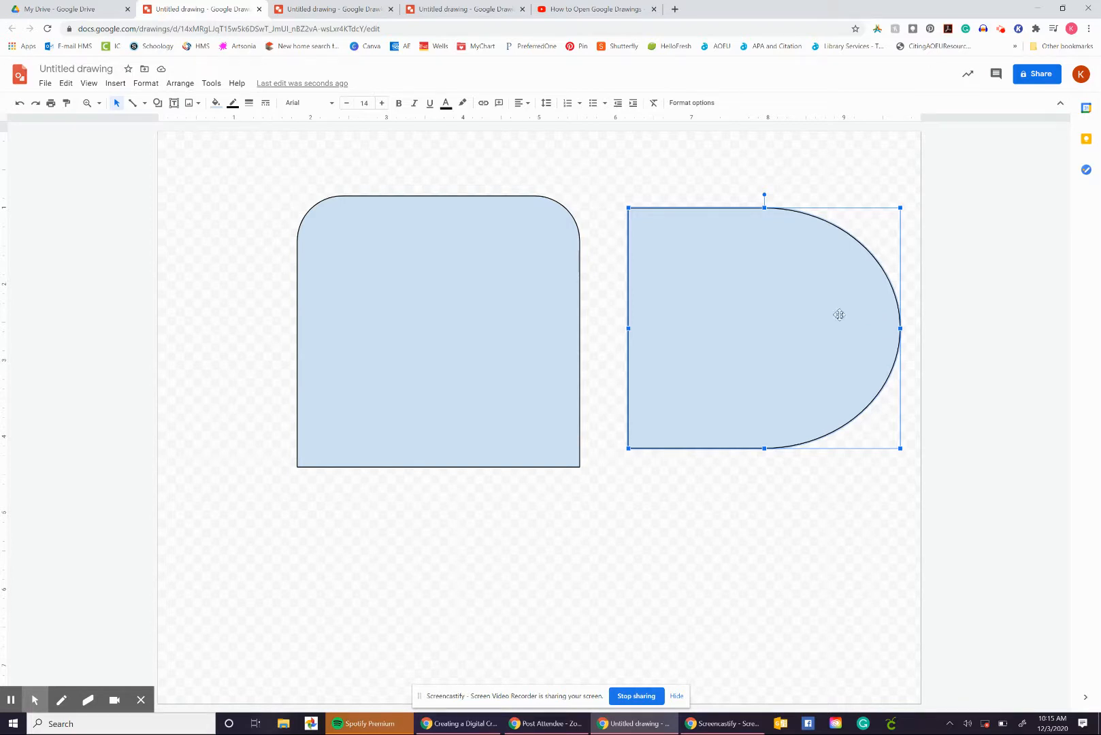
Delete the rounded-top rectangle on the left side of the canvas
{"action": "left_click", "coordinate": [506, 264]}
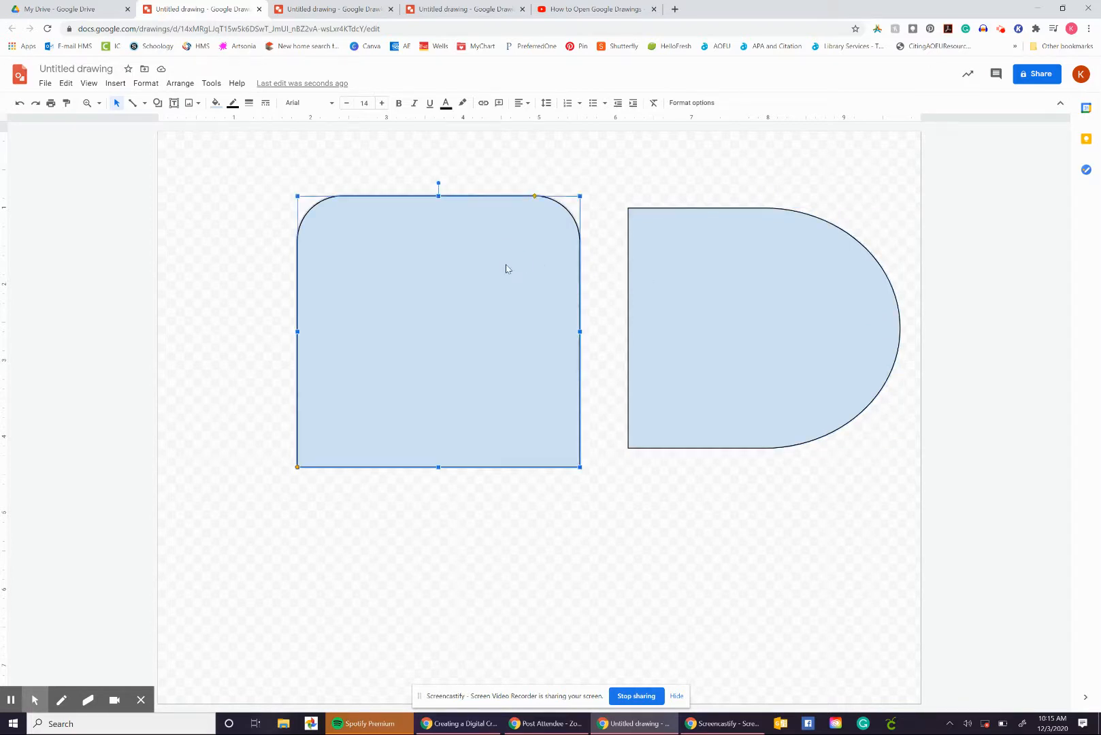
{"action": "key", "text": "Delete"}
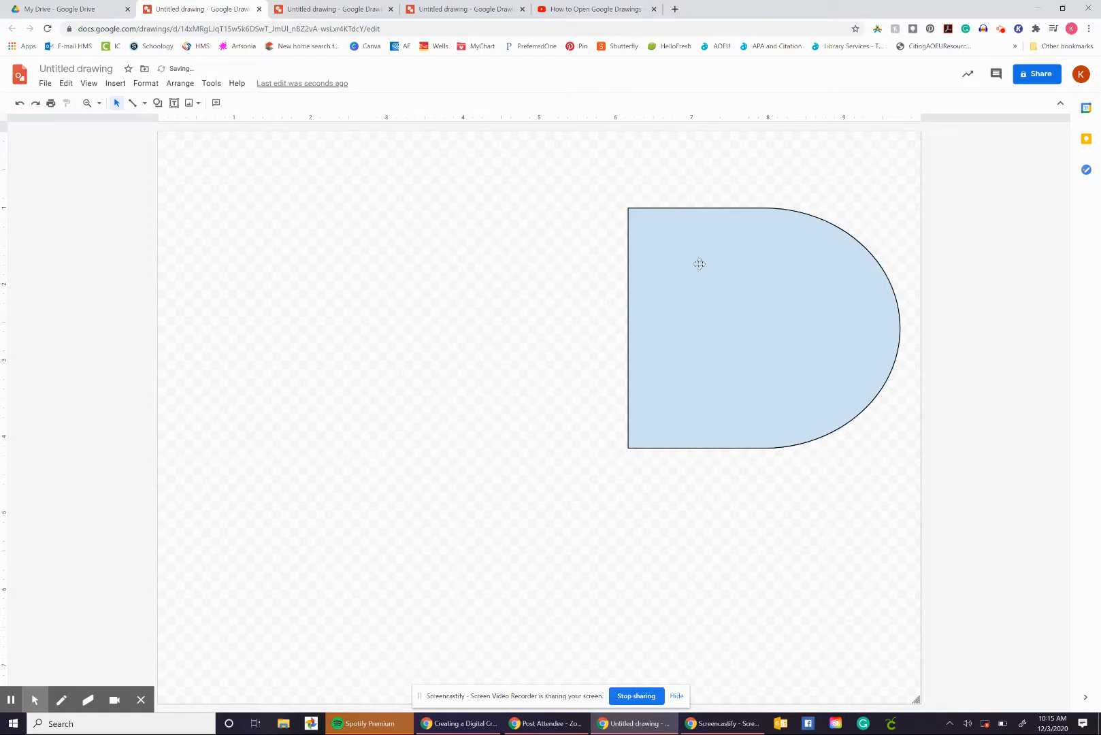
{"action": "left_click", "coordinate": [157, 103]}
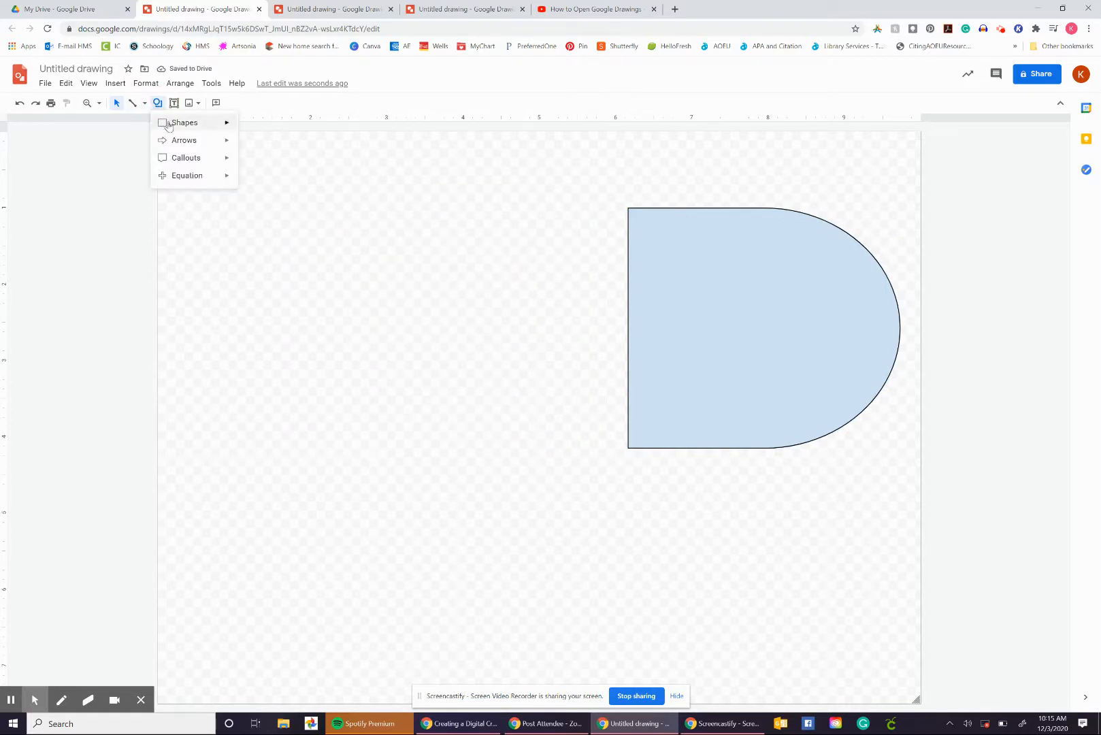
{"action": "mouse_move", "coordinate": [171, 124]}
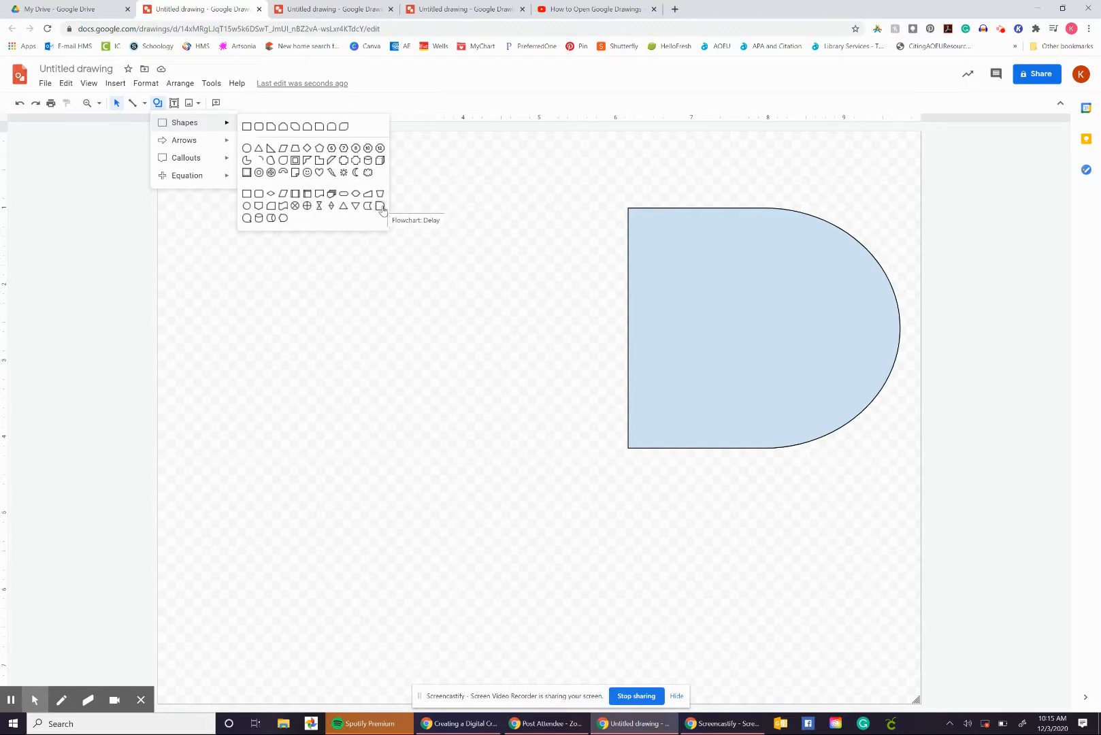
Move the Flowchart: Delay shape to the middle of the canvas and rotate it to 270° so its curve points up
{"action": "left_click", "coordinate": [669, 277]}
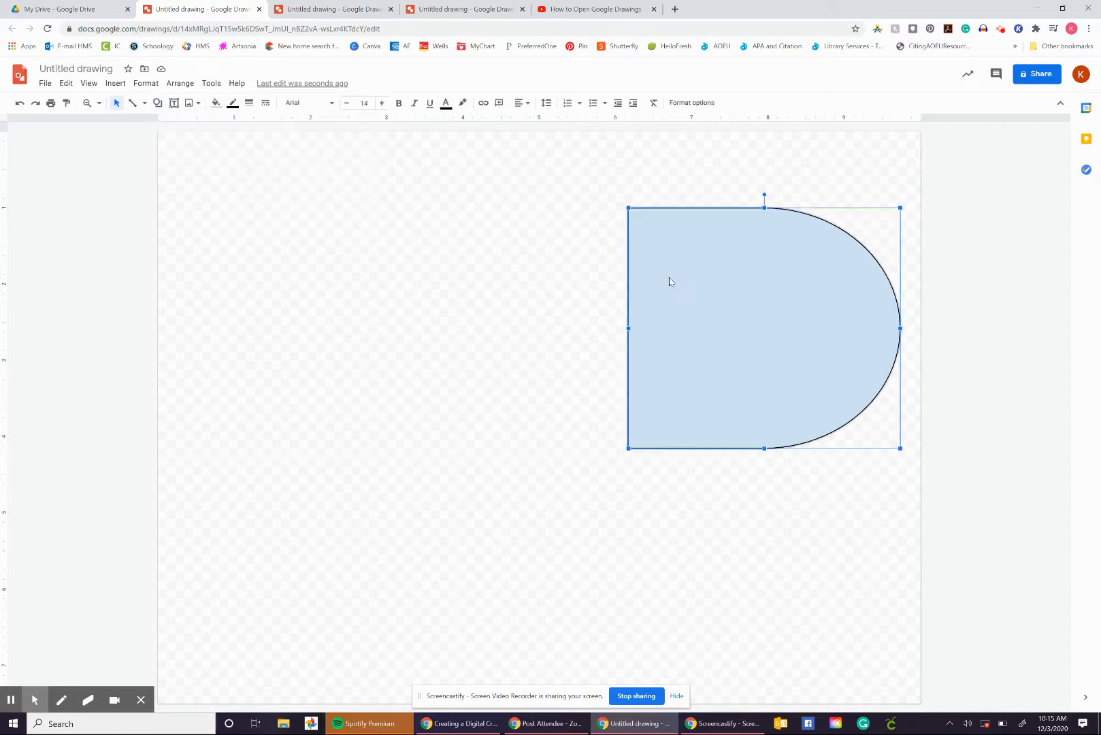
{"action": "left_click_drag", "start_coordinate": [669, 281], "coordinate": [434, 304]}
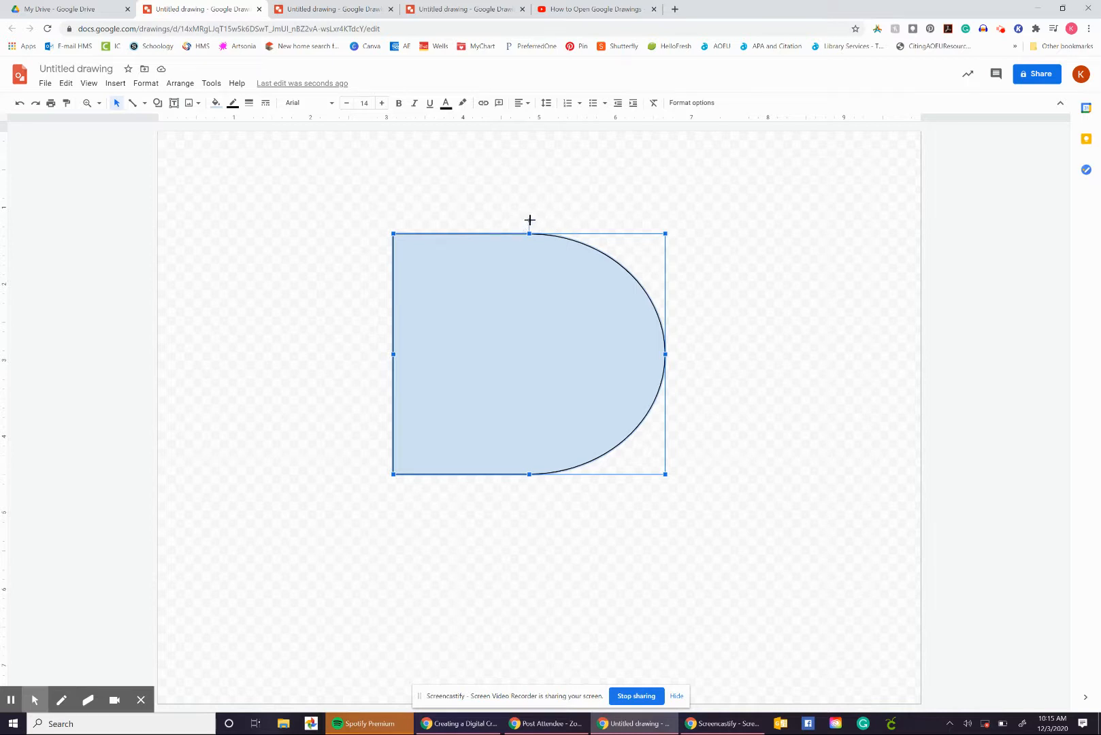
{"action": "left_click_drag", "start_coordinate": [530, 220], "coordinate": [343, 356]}
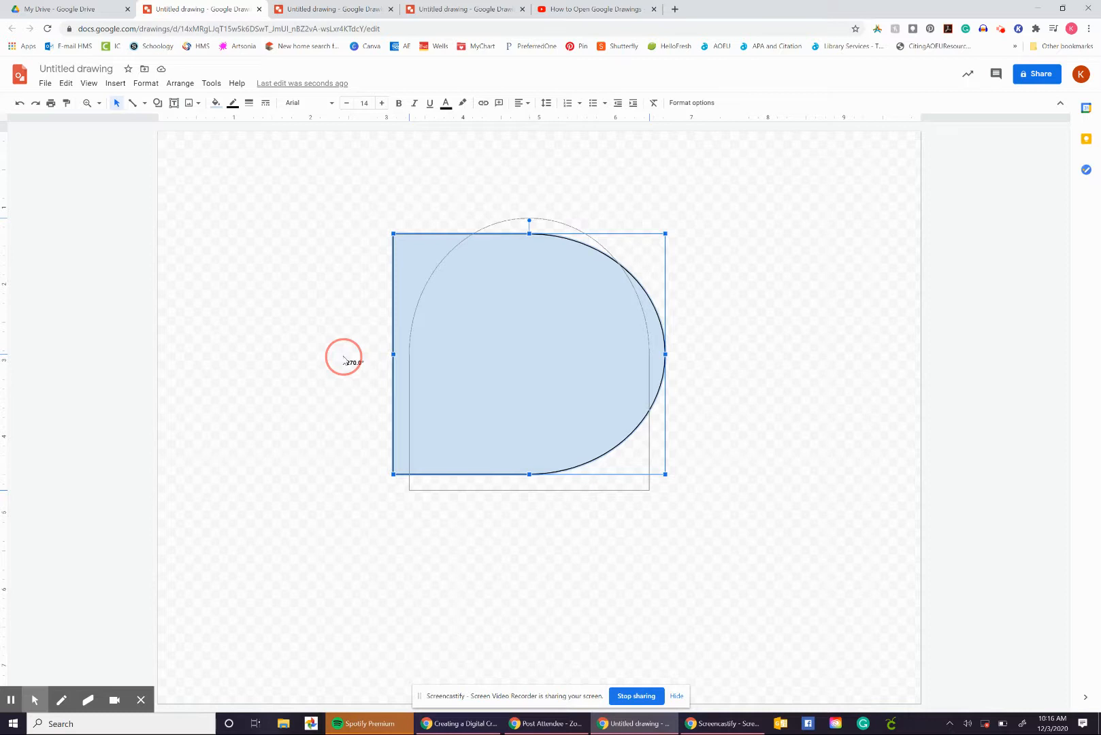
{"action": "left_click_drag", "start_coordinate": [344, 360], "coordinate": [345, 361]}
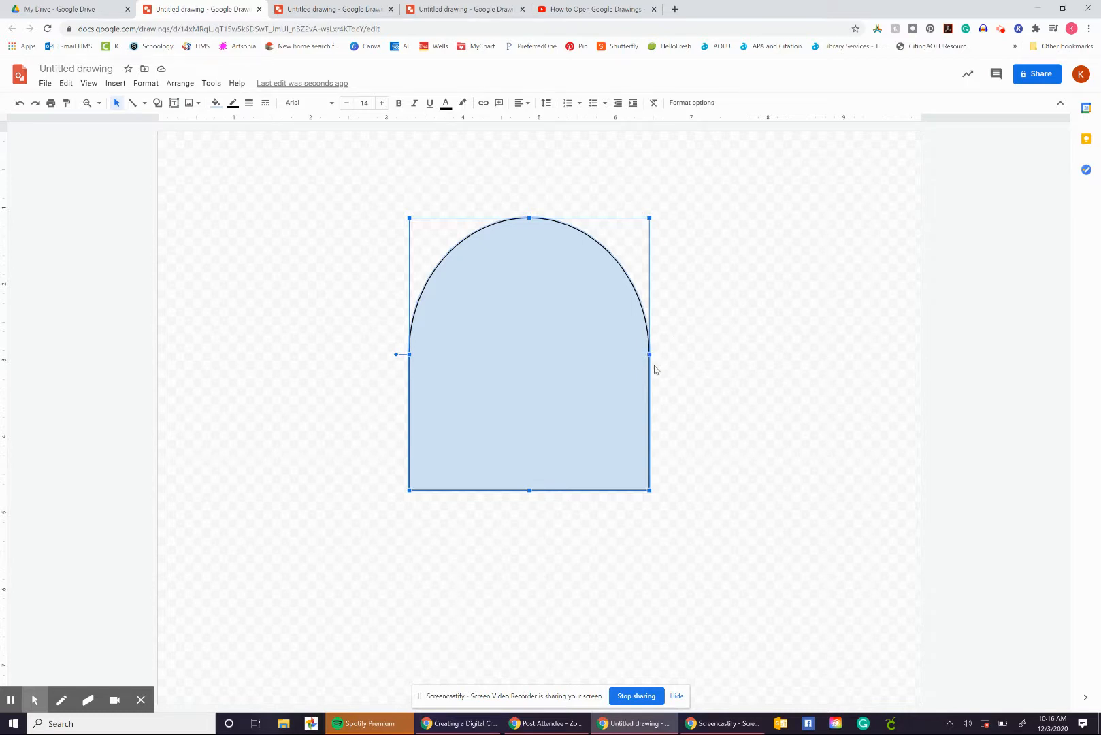
Resize the upright arch to span about 3 to 7 on the horizontal ruler, centred on the canvas, with a slightly shortened height
{"action": "mouse_move", "coordinate": [649, 355]}
{"action": "left_mouse_down"}
{"action": "mouse_move", "coordinate": [661, 363]}
{"action": "mouse_move", "coordinate": [636, 357]}
{"action": "left_mouse_up"}
{"action": "left_click_drag", "start_coordinate": [649, 355], "coordinate": [695, 356]}
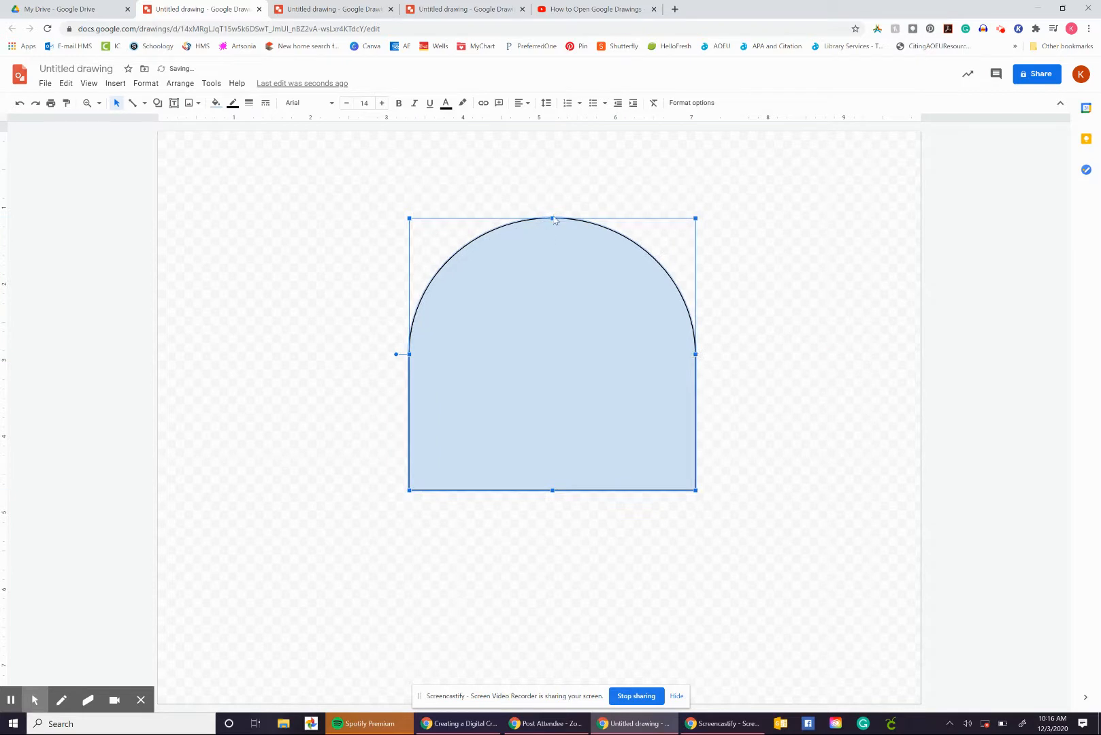
{"action": "mouse_move", "coordinate": [552, 219]}
{"action": "left_mouse_down"}
{"action": "mouse_move", "coordinate": [548, 154]}
{"action": "mouse_move", "coordinate": [545, 285]}
{"action": "mouse_move", "coordinate": [541, 205]}
{"action": "left_mouse_up"}
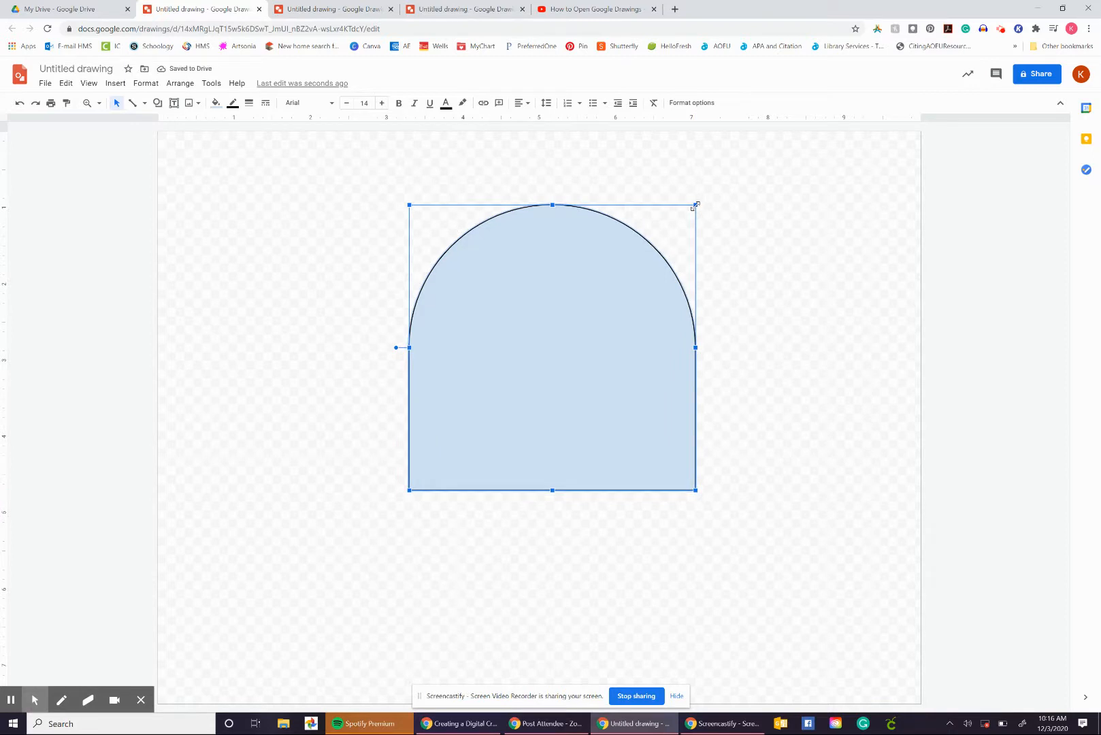
{"action": "left_click_drag", "start_coordinate": [696, 204], "coordinate": [716, 173]}
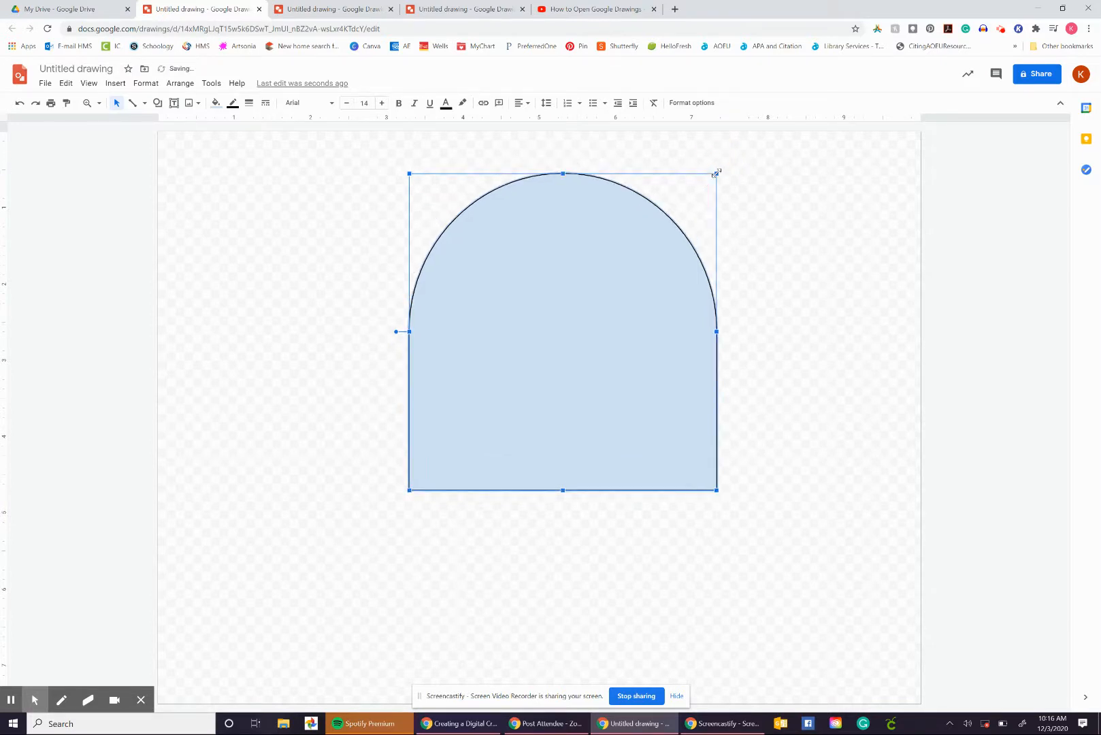
{"action": "left_click_drag", "start_coordinate": [625, 313], "coordinate": [597, 313]}
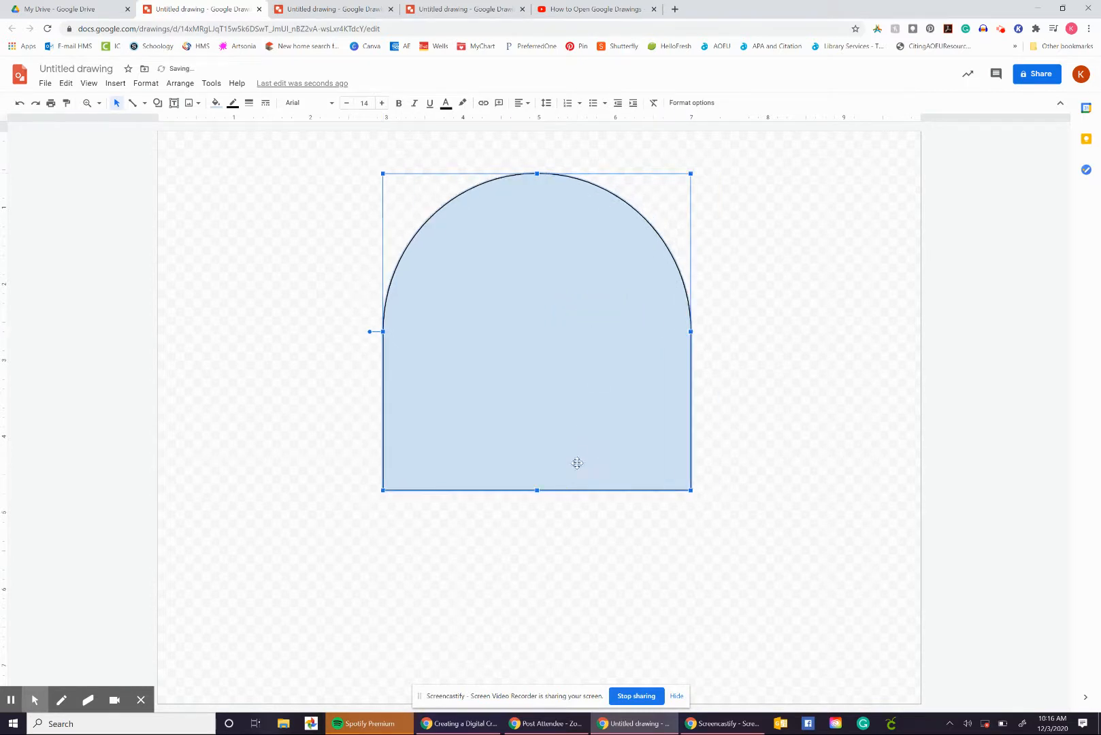
{"action": "left_click_drag", "start_coordinate": [537, 490], "coordinate": [545, 448]}
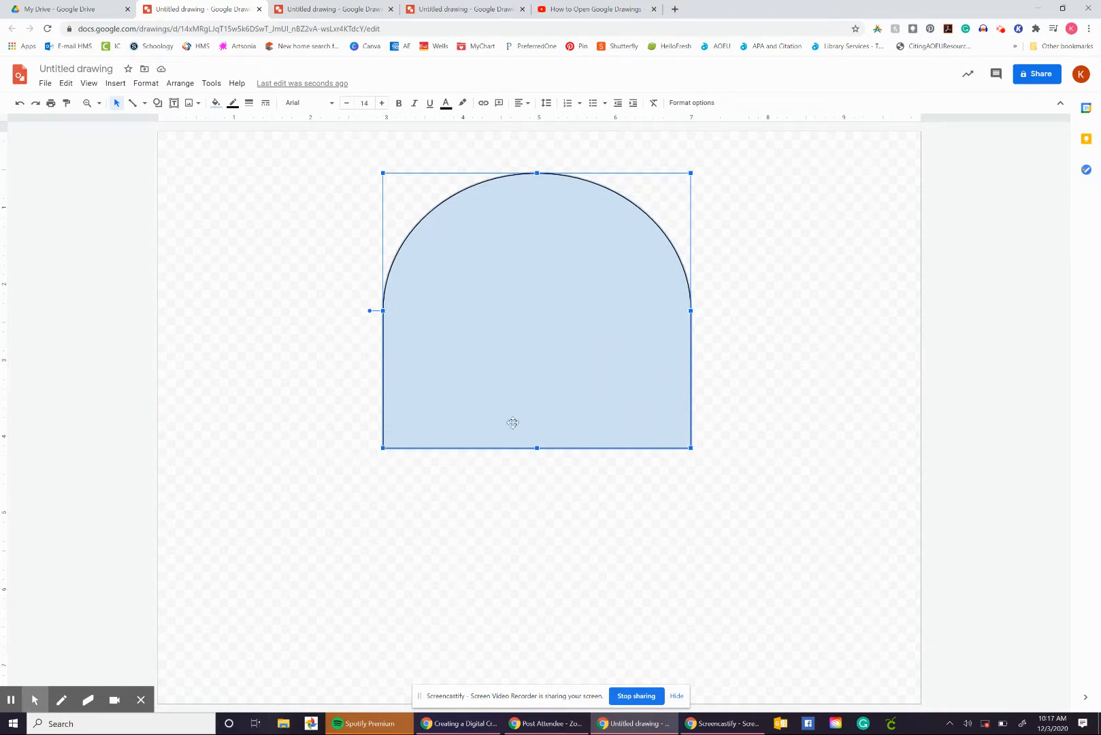
{"action": "left_click", "coordinate": [740, 389]}
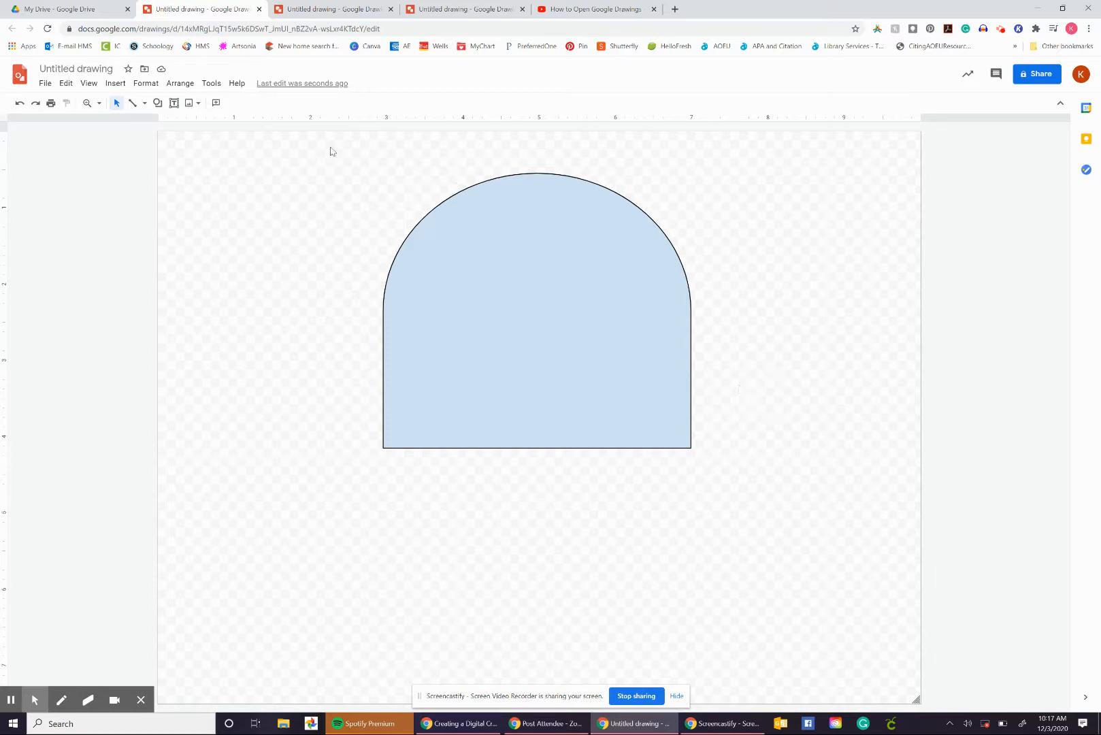
Draw a tall rectangle as the left leg, aligned with the body's left edge and extending below the body
{"action": "left_click", "coordinate": [158, 103]}
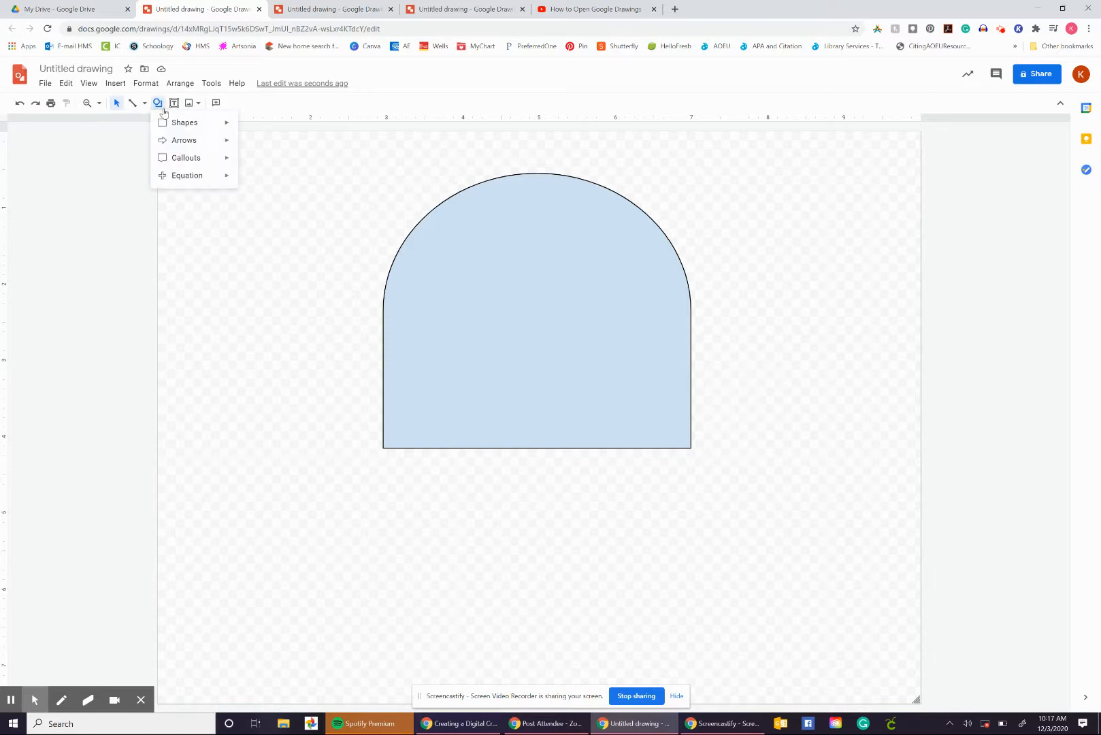
{"action": "mouse_move", "coordinate": [176, 124]}
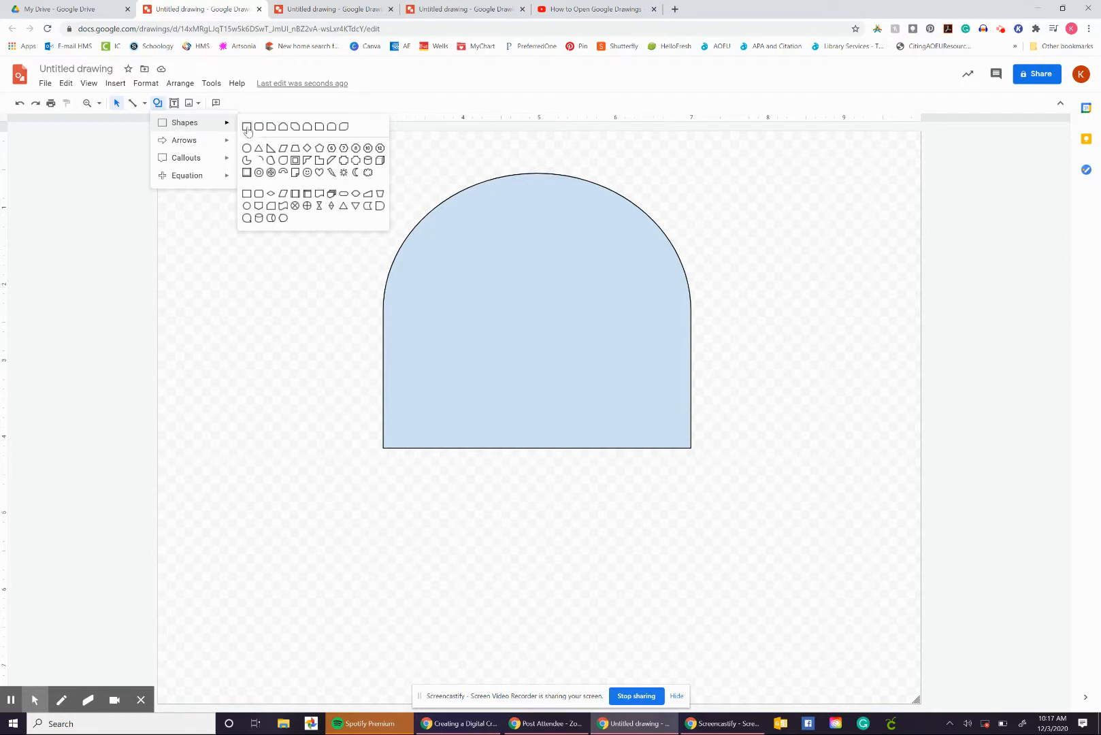
{"action": "left_click", "coordinate": [247, 128]}
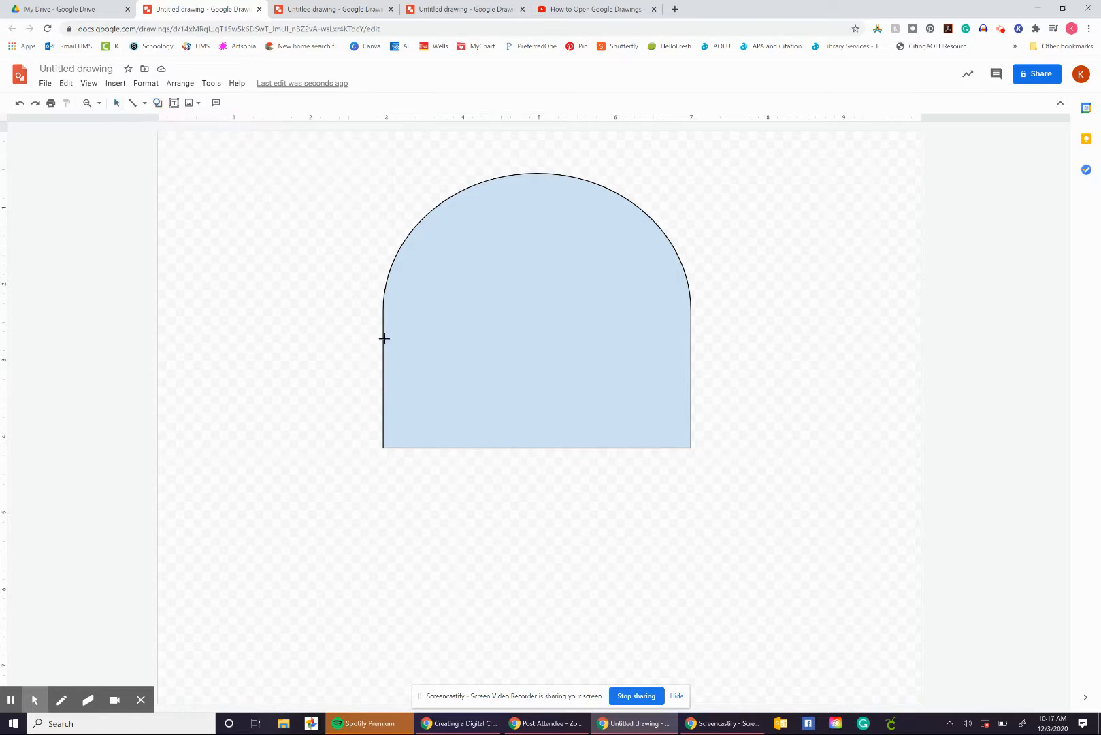
{"action": "left_click_drag", "start_coordinate": [382, 338], "coordinate": [530, 590]}
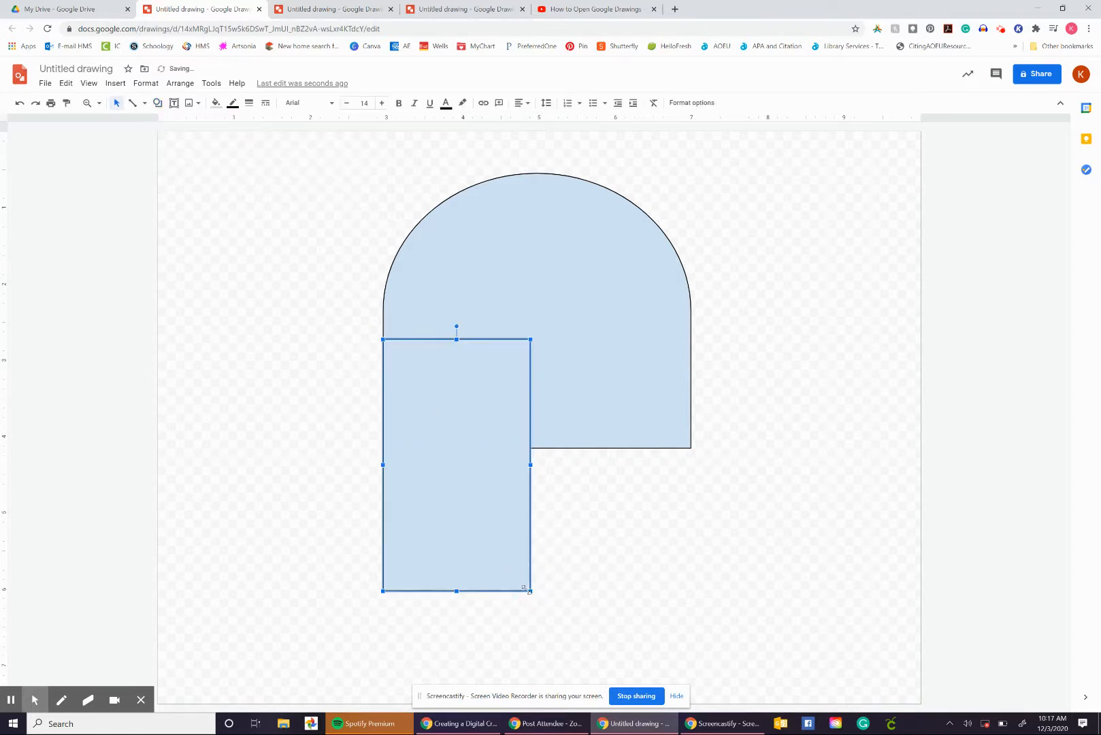
Draw a Rounded Rectangle as the right leg, aligned with the body's right edge and extending below the body
{"action": "left_click", "coordinate": [157, 104]}
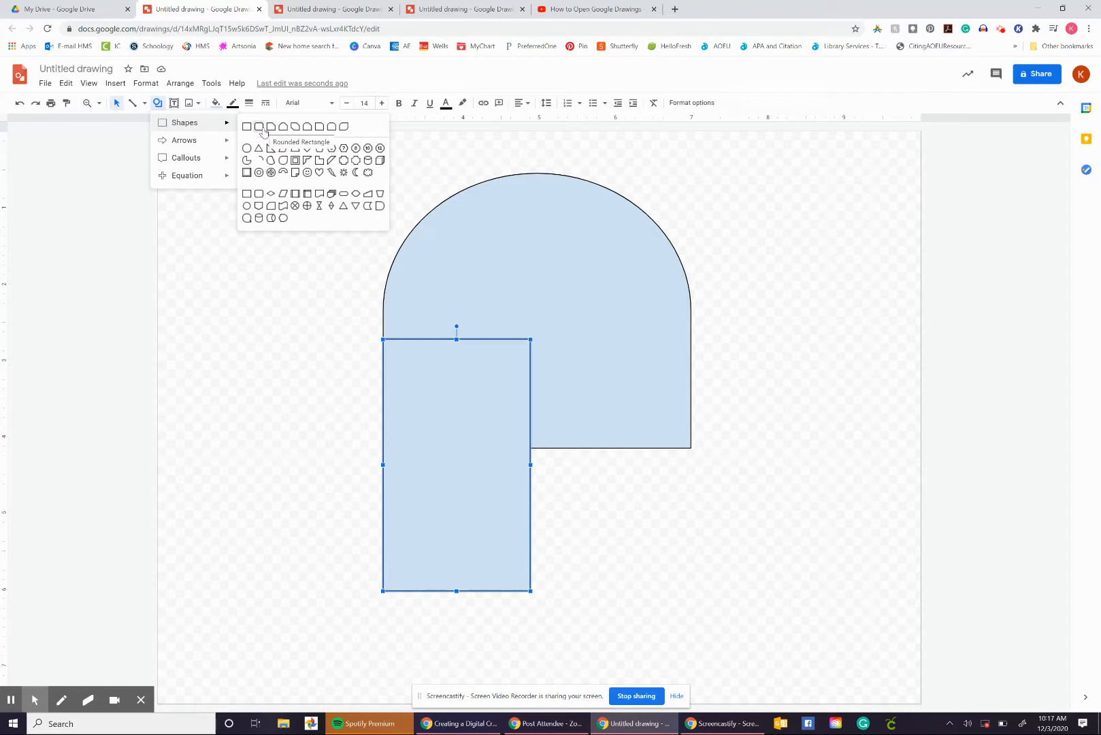
{"action": "left_click", "coordinate": [263, 129]}
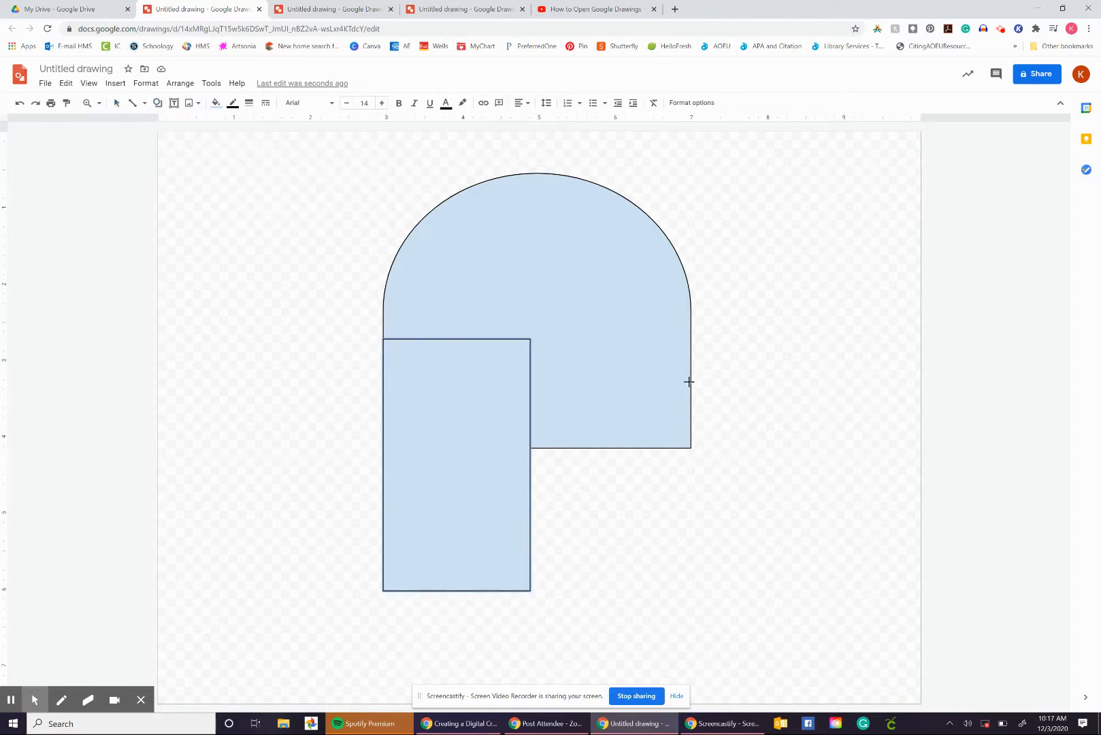
{"action": "left_click_drag", "start_coordinate": [689, 382], "coordinate": [558, 571]}
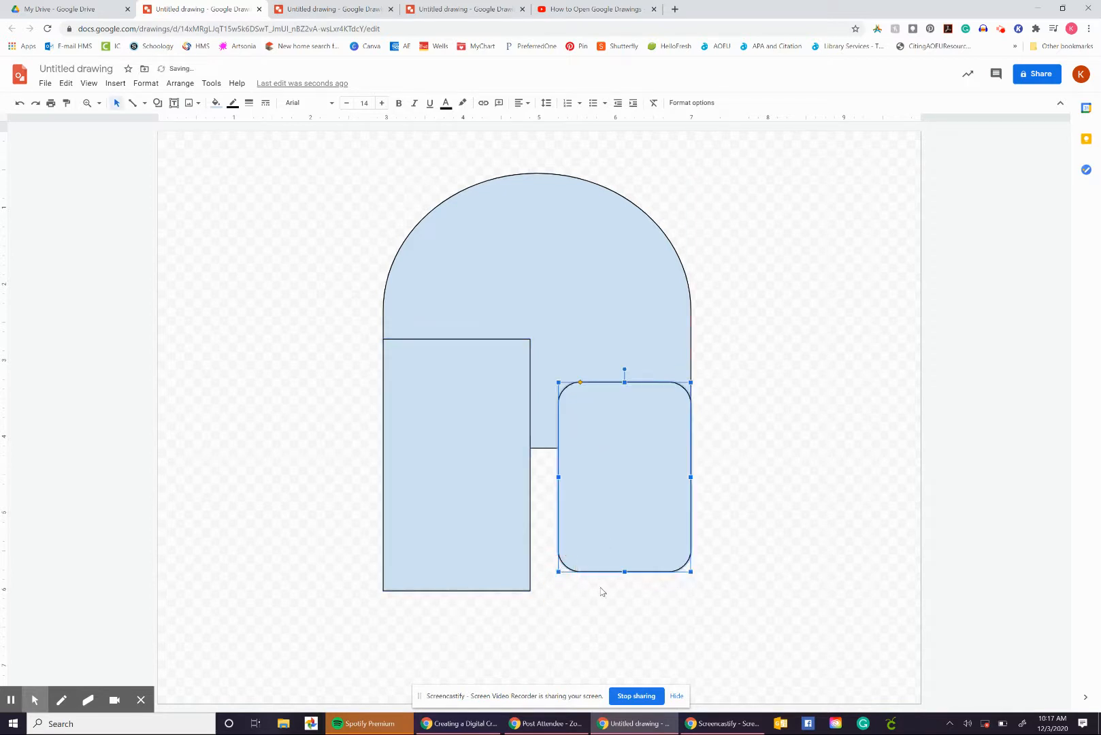
Delete the square-cornered rectangle serving as the left leg
{"action": "left_click", "coordinate": [734, 606]}
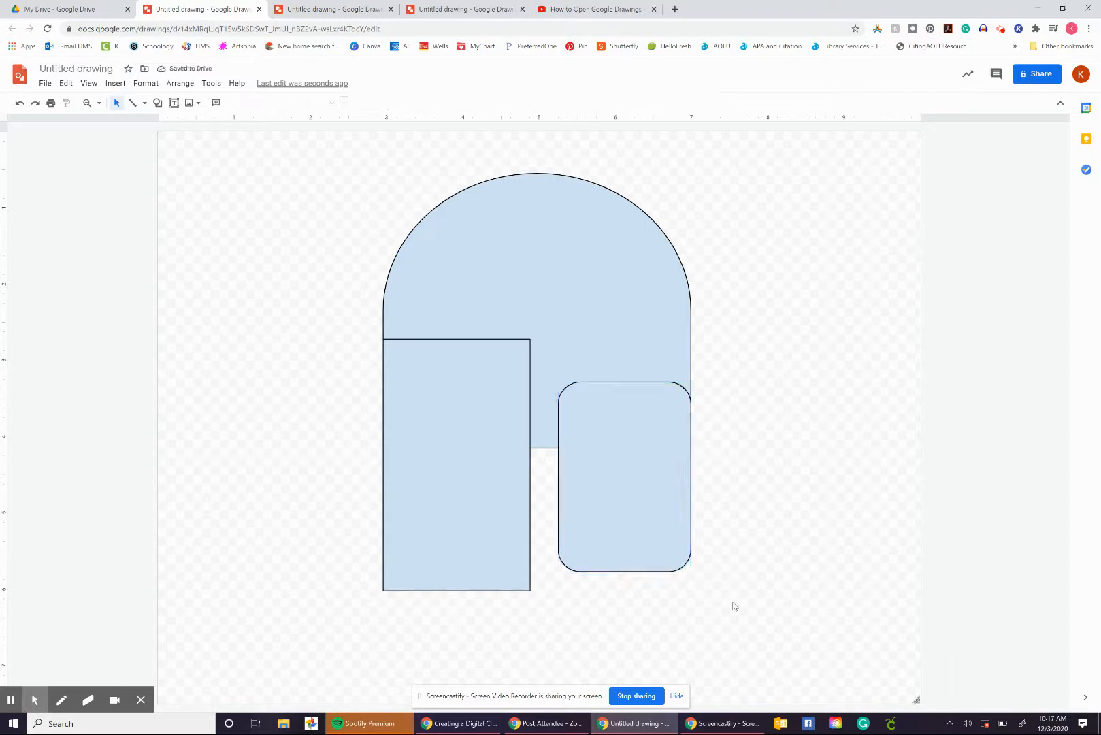
{"action": "left_click", "coordinate": [462, 502]}
{"action": "key", "text": "Delete"}
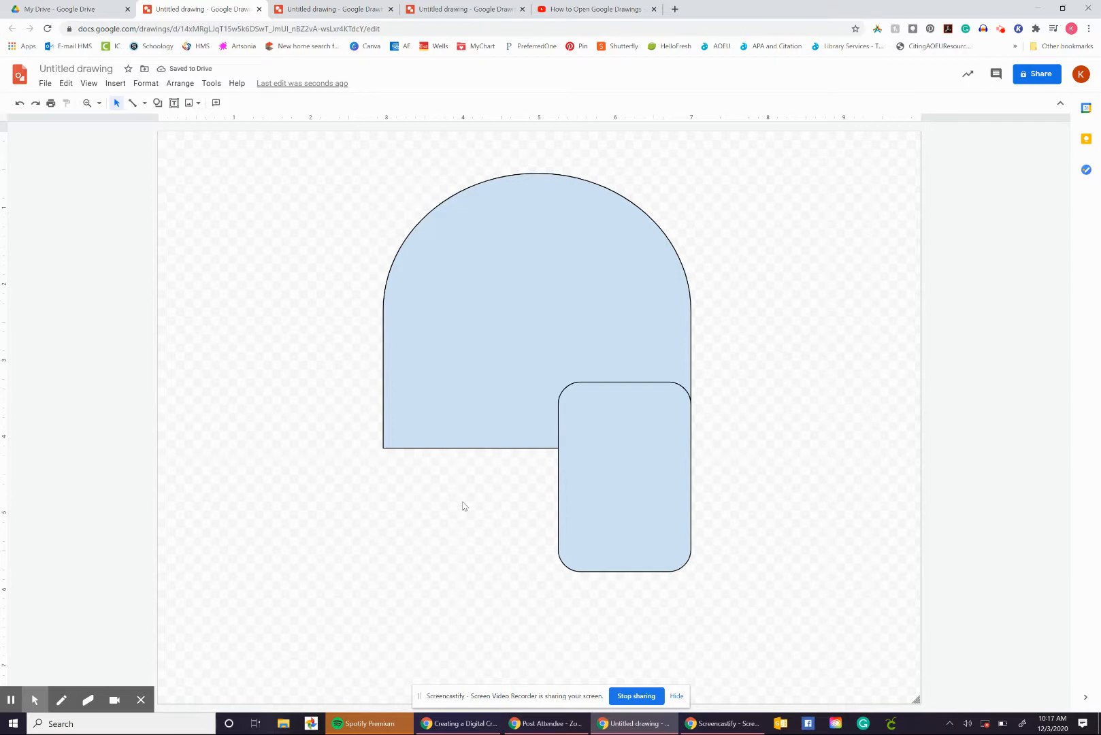
Shorten the rounded right leg very slightly by raising its lower edge
{"action": "left_click", "coordinate": [616, 485]}
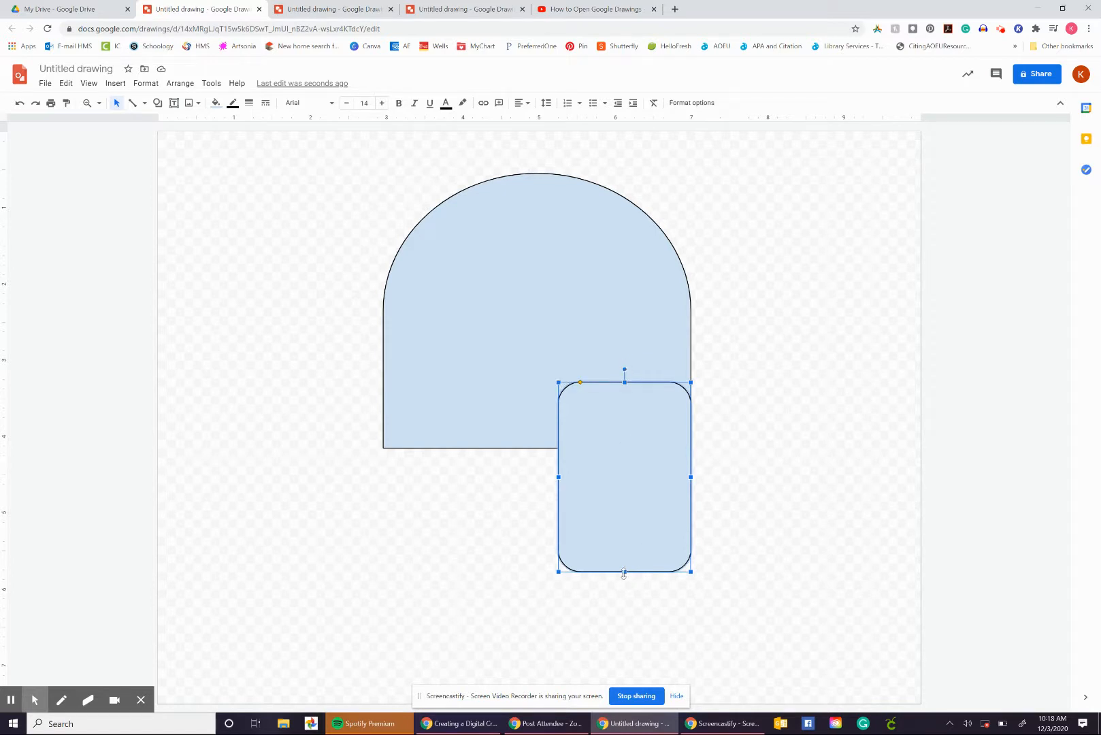
{"action": "left_click_drag", "start_coordinate": [624, 572], "coordinate": [625, 569]}
{"action": "left_click", "coordinate": [867, 497]}
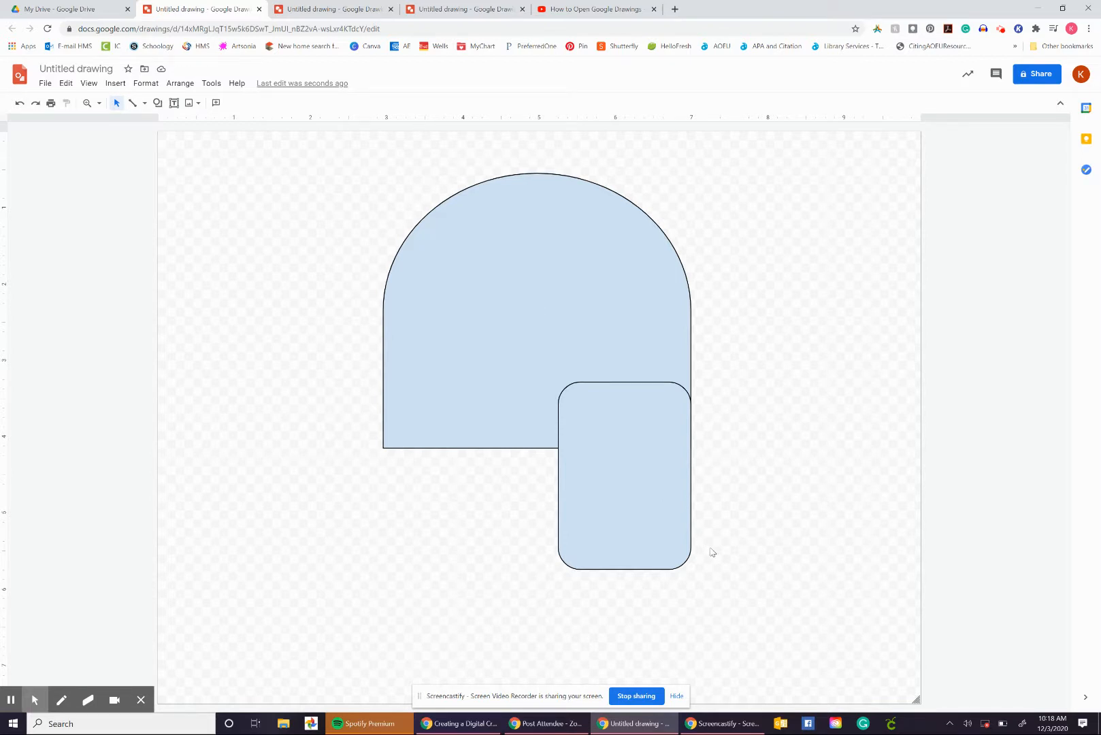
Duplicate the rounded right leg and delete the surplus copies, keeping a single copy
{"action": "left_click", "coordinate": [635, 537]}
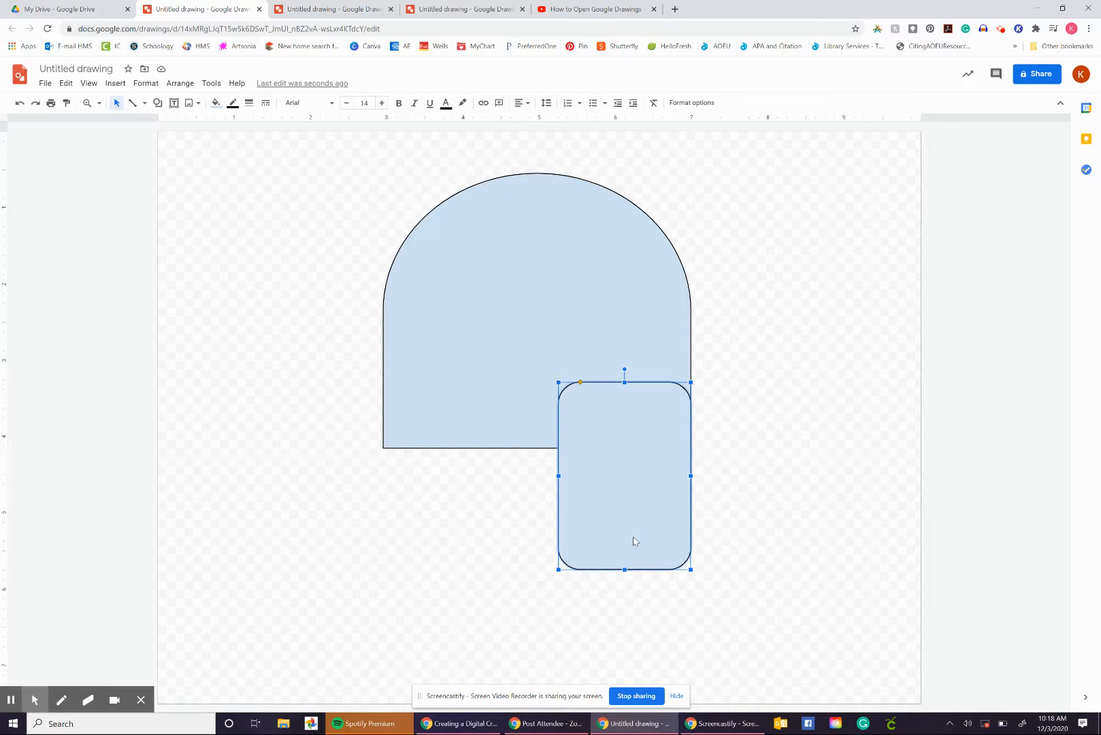
{"action": "key", "text": "ctrl+d"}
{"action": "key", "text": "ctrl+d"}
{"action": "key", "text": "ctrl+d"}
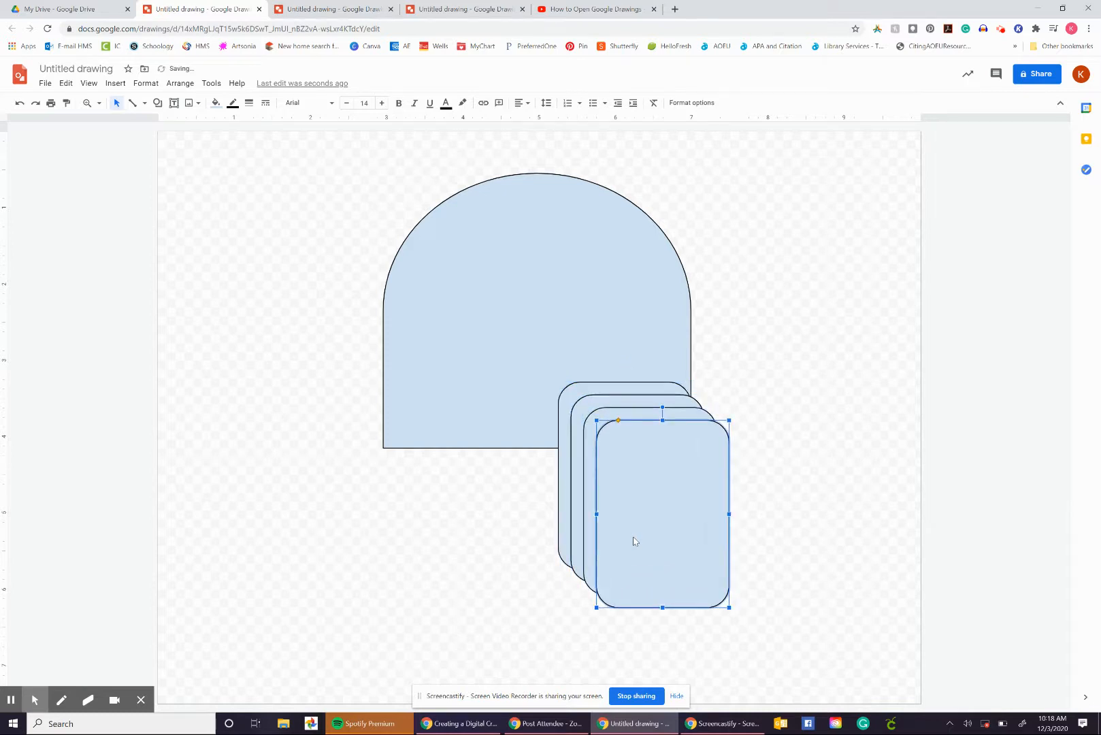
{"action": "key", "text": "Delete"}
{"action": "left_click", "coordinate": [634, 538]}
{"action": "key", "text": "Delete"}
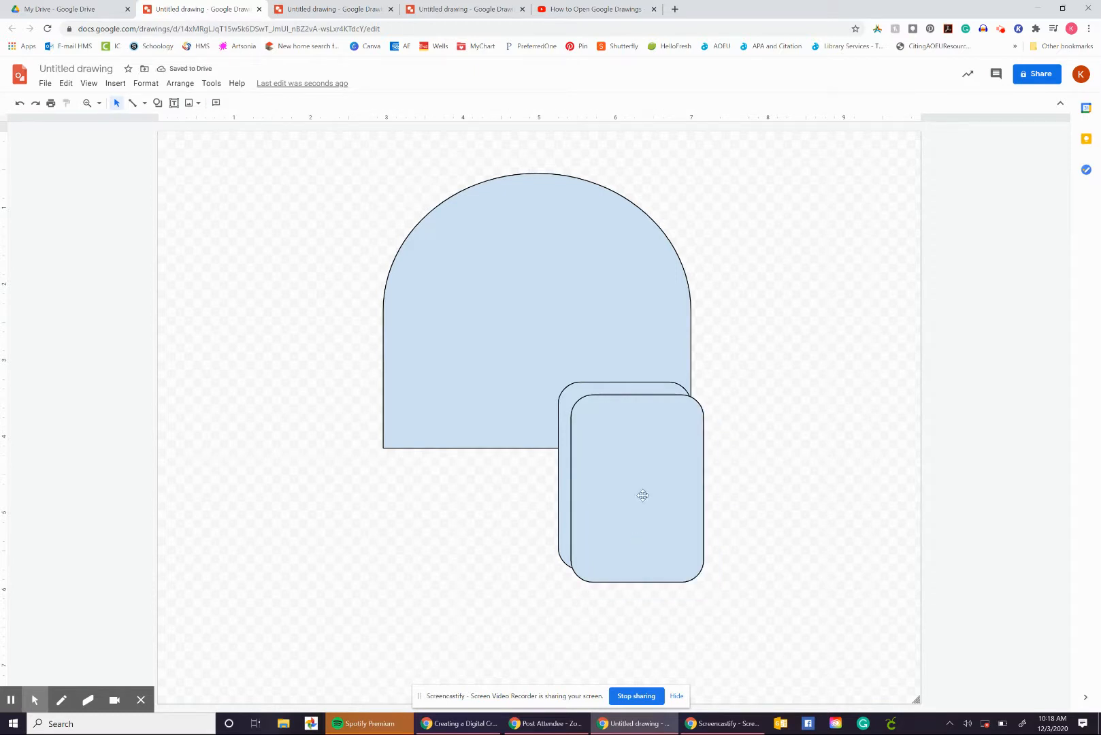
Move the leg copy to the other side, flush with the body's left edge and level with the right leg
{"action": "left_click_drag", "start_coordinate": [642, 495], "coordinate": [454, 490]}
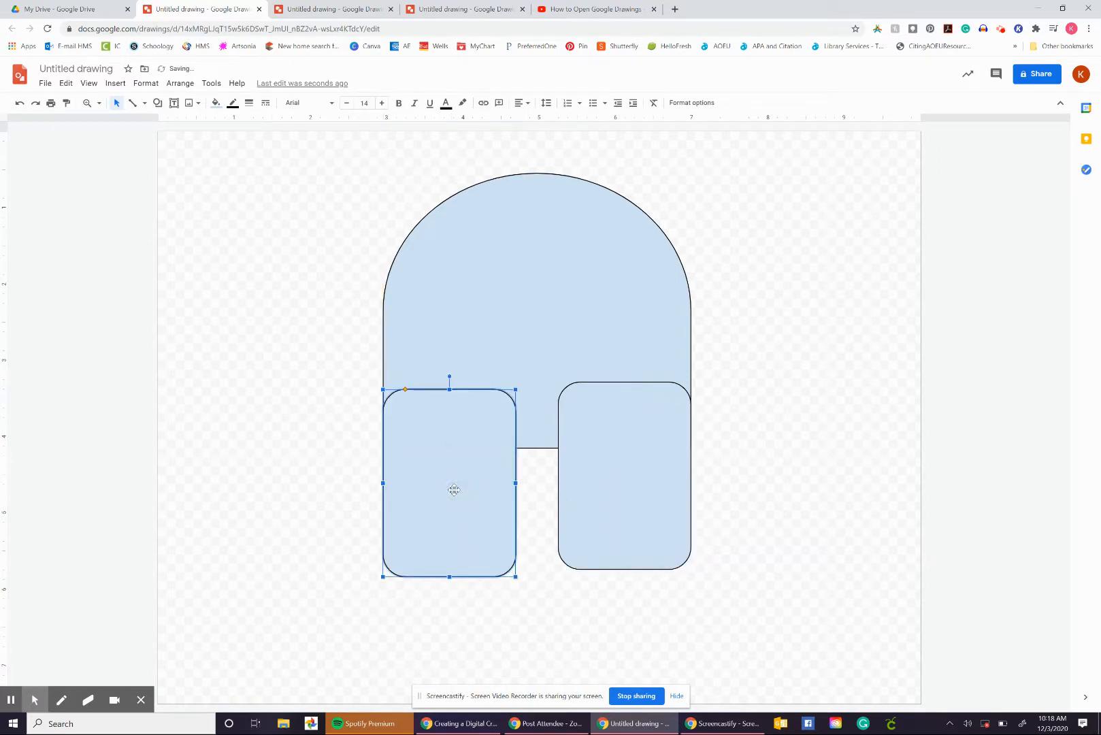
{"action": "left_click", "coordinate": [440, 485]}
{"action": "left_click_drag", "start_coordinate": [439, 483], "coordinate": [439, 472]}
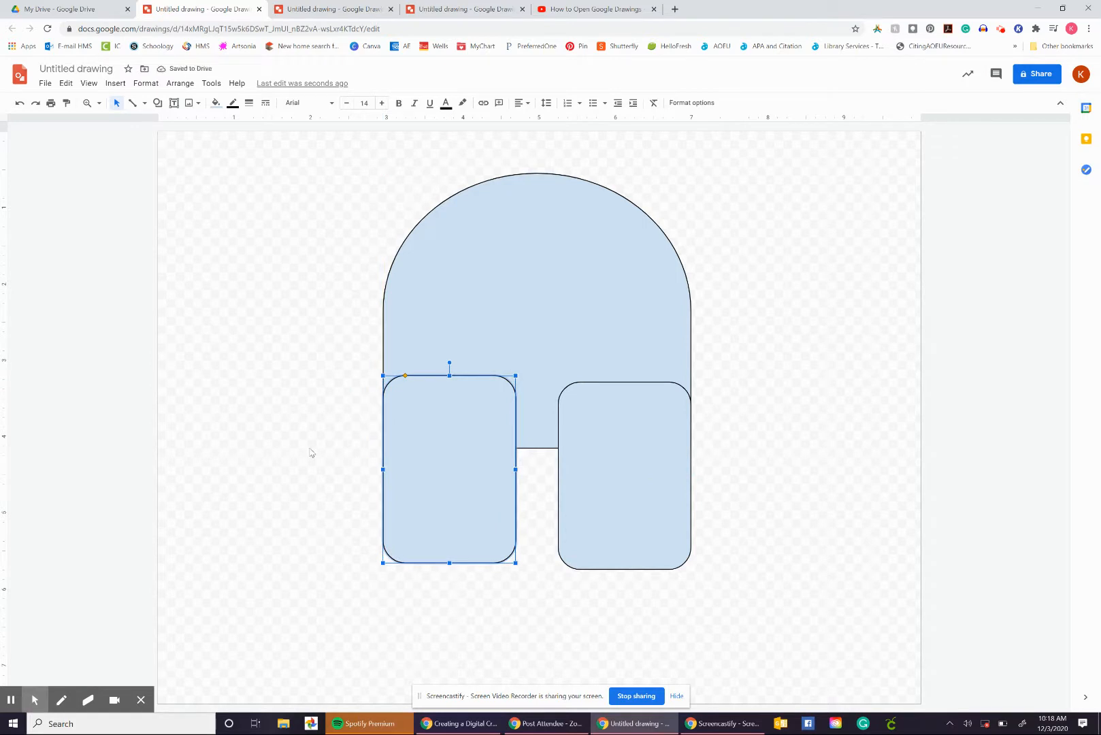
{"action": "left_click", "coordinate": [457, 461]}
{"action": "mouse_move", "coordinate": [457, 461]}
{"action": "left_mouse_down"}
{"action": "mouse_move", "coordinate": [450, 453]}
{"action": "mouse_move", "coordinate": [462, 461]}
{"action": "left_mouse_up"}
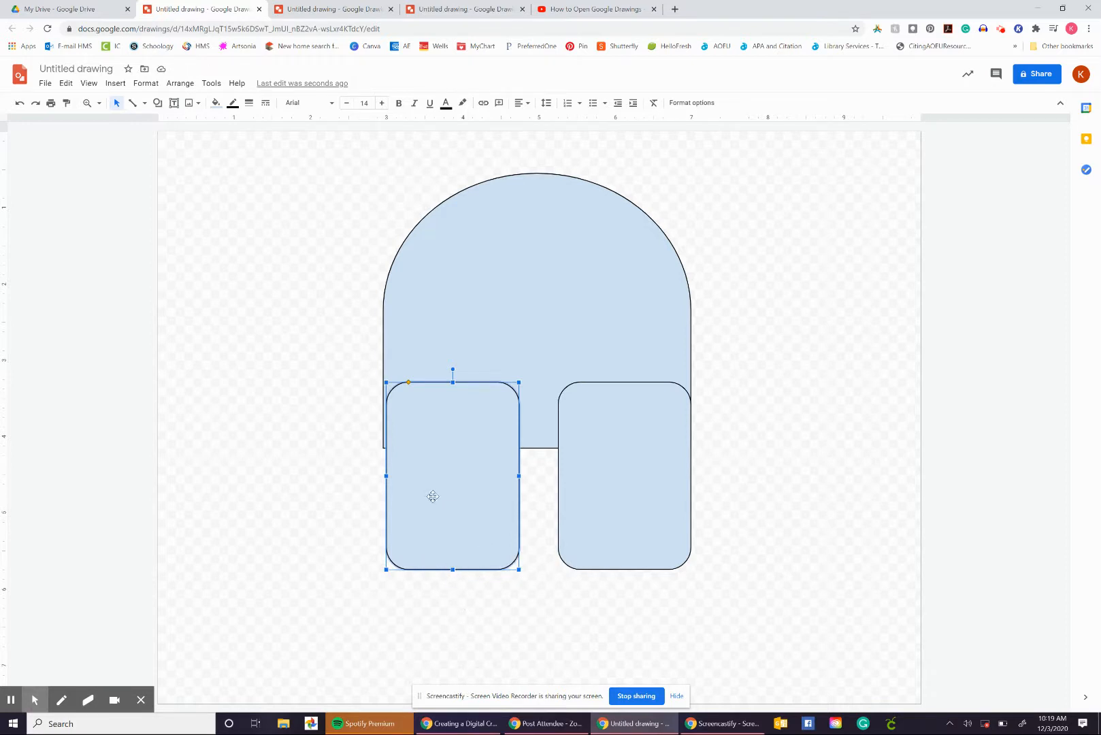
{"action": "left_click", "coordinate": [432, 449]}
{"action": "left_click_drag", "start_coordinate": [432, 448], "coordinate": [429, 448]}
{"action": "left_click", "coordinate": [742, 509]}
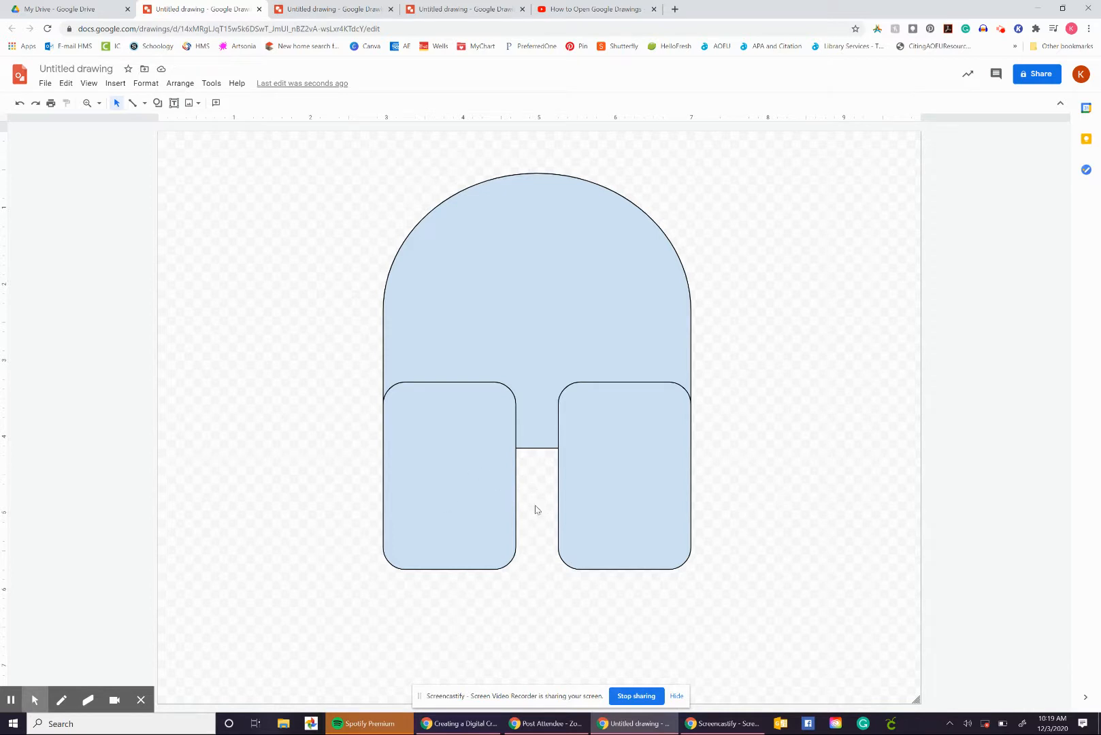
Narrow both legs equally from their inner edges to widen the gap between them
{"action": "left_click", "coordinate": [491, 496]}
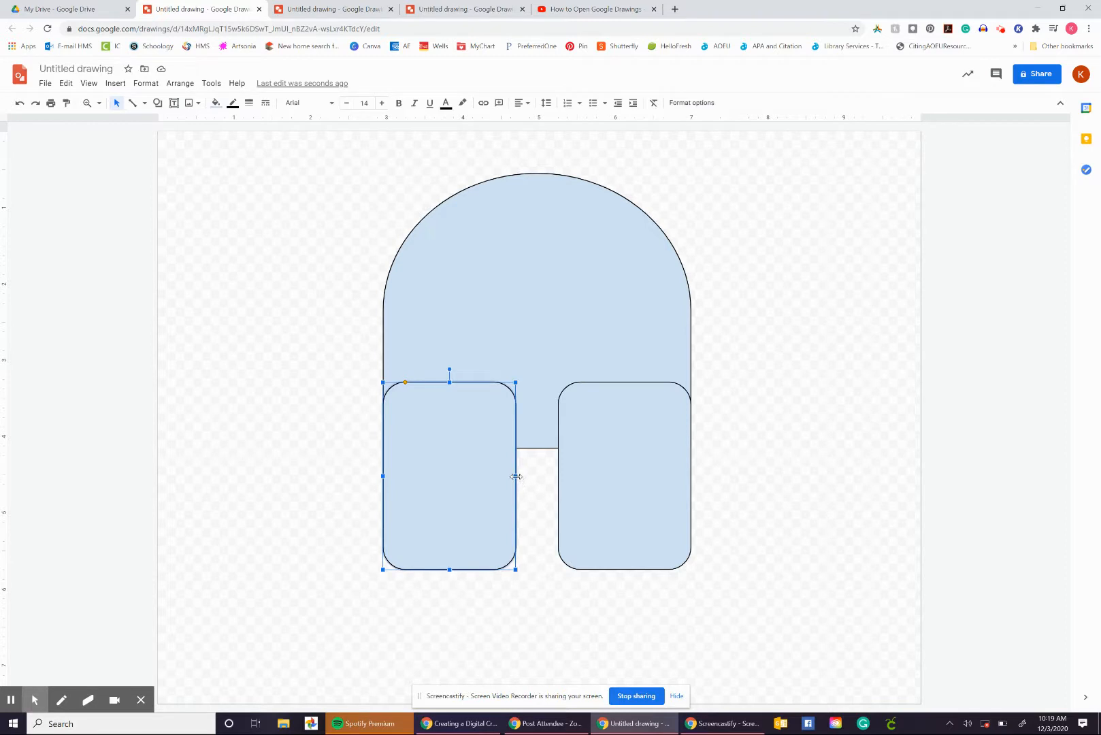
{"action": "left_click_drag", "start_coordinate": [516, 476], "coordinate": [567, 476]}
{"action": "left_click", "coordinate": [571, 476]}
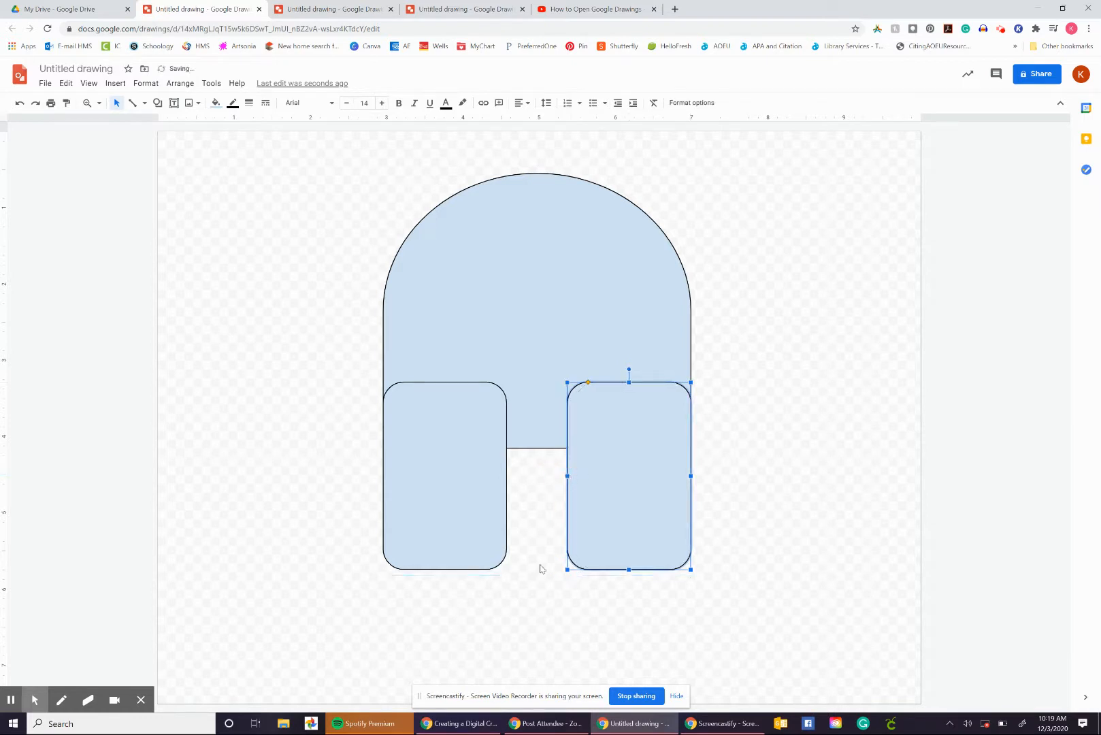
{"action": "left_click", "coordinate": [539, 591]}
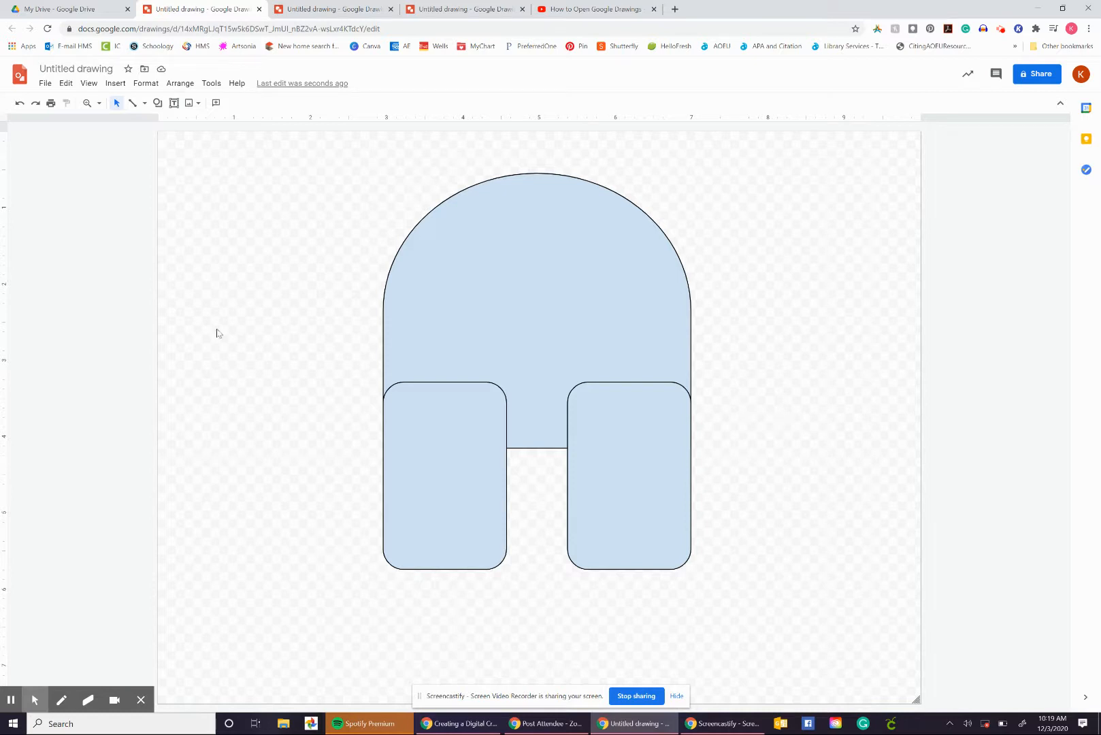
Draw a trial circle with the Oval shape overlapping the body's upper left and delete it
{"action": "left_click", "coordinate": [158, 104]}
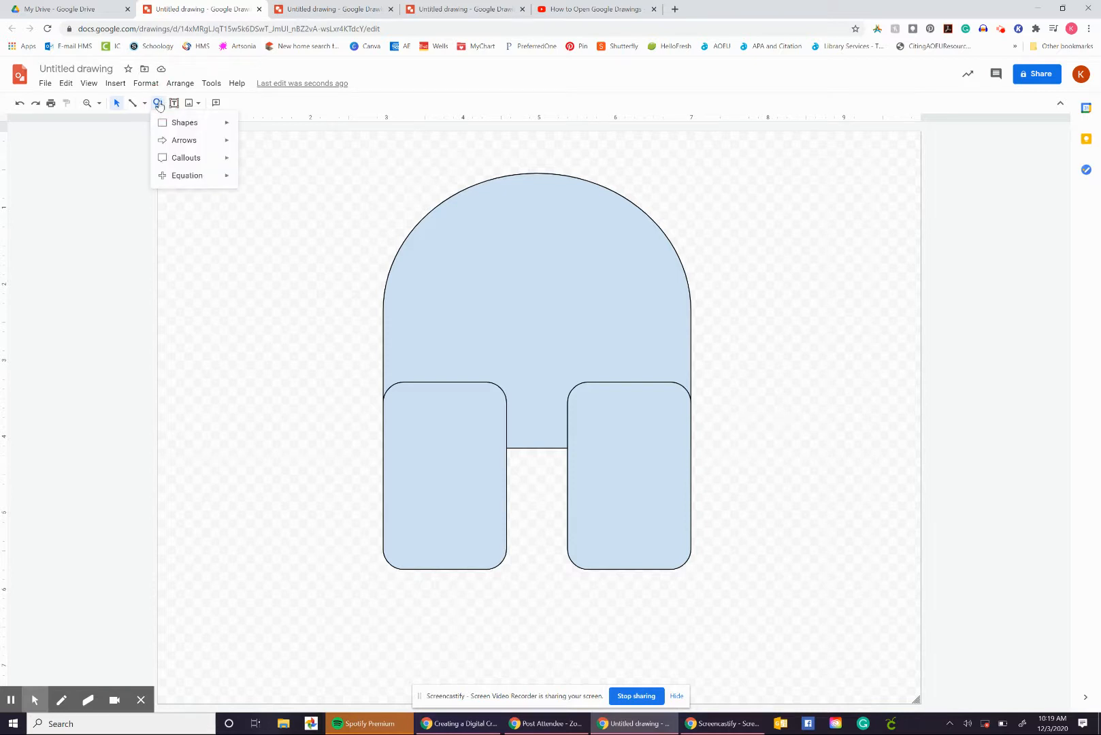
{"action": "mouse_move", "coordinate": [172, 123]}
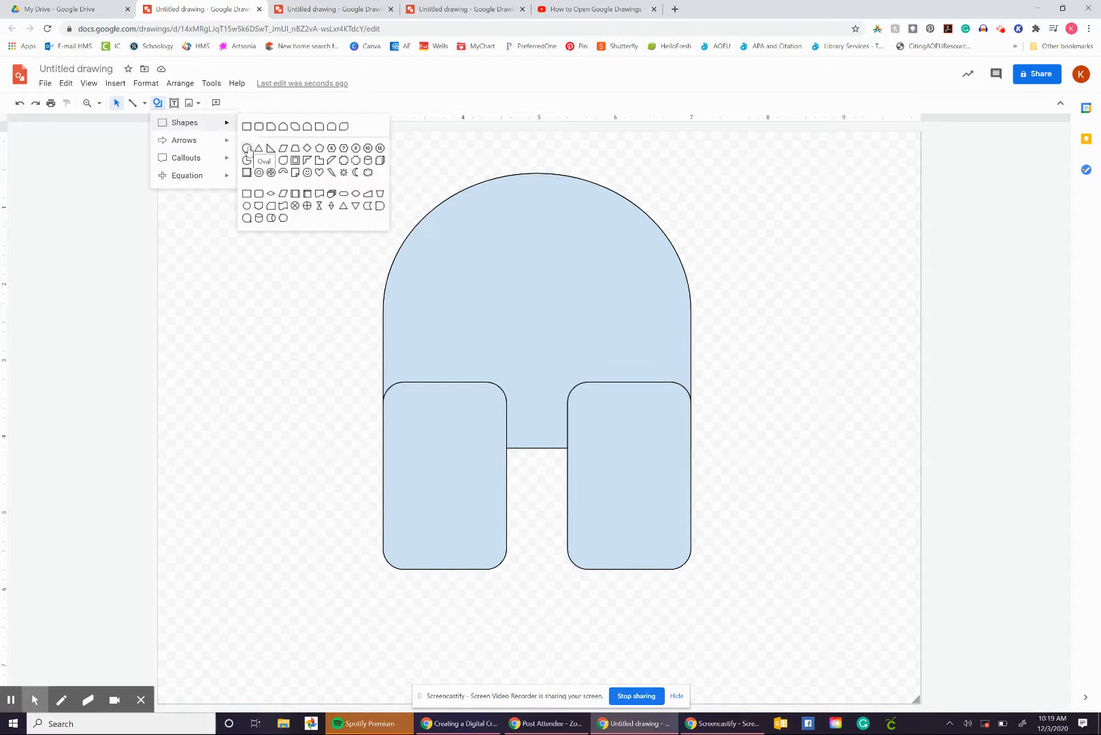
{"action": "left_click", "coordinate": [247, 149]}
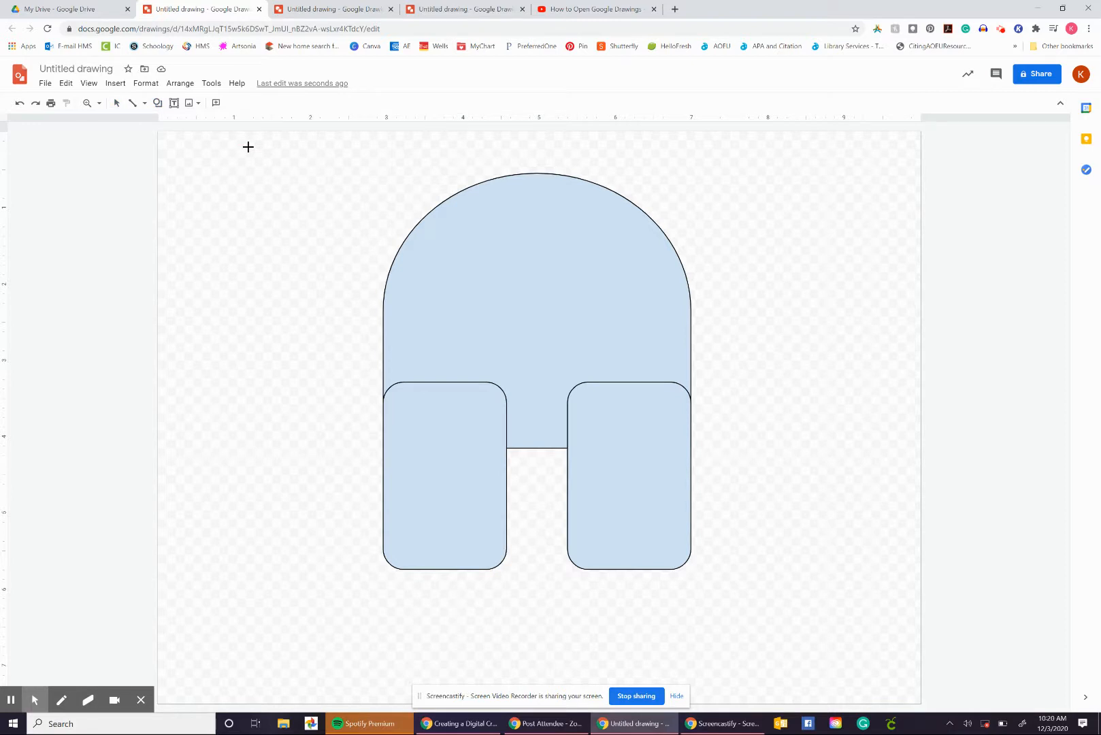
{"action": "left_click_drag", "start_coordinate": [247, 147], "coordinate": [424, 255]}
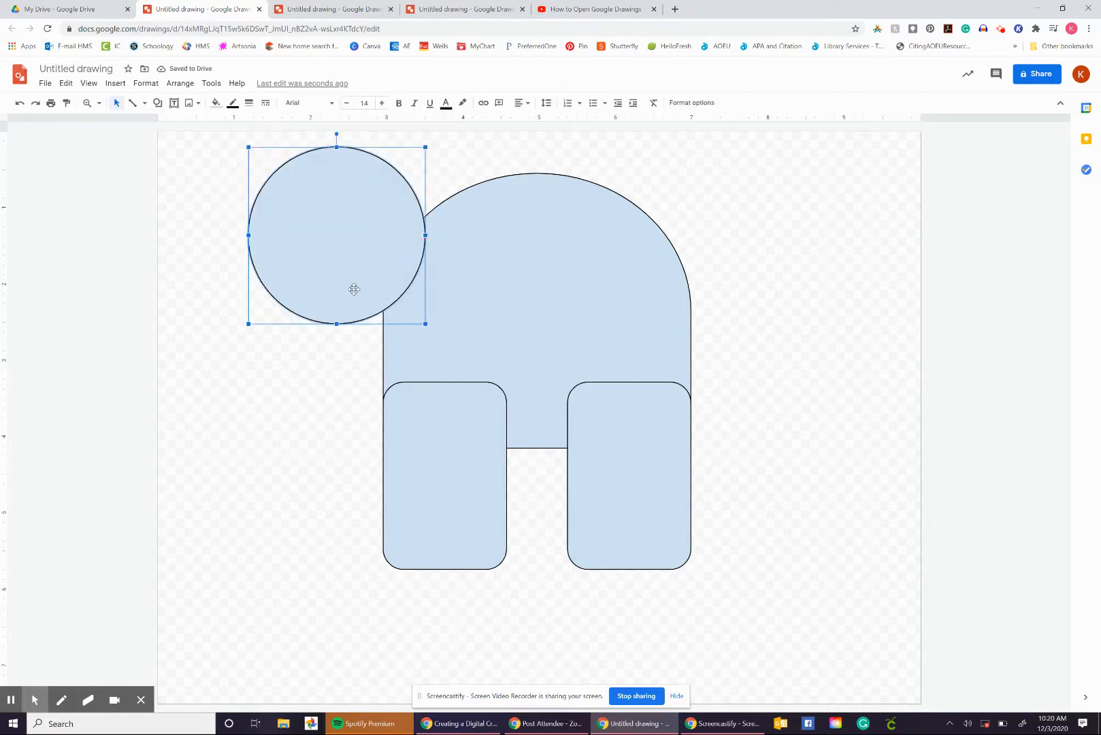
{"action": "key", "text": "Delete"}
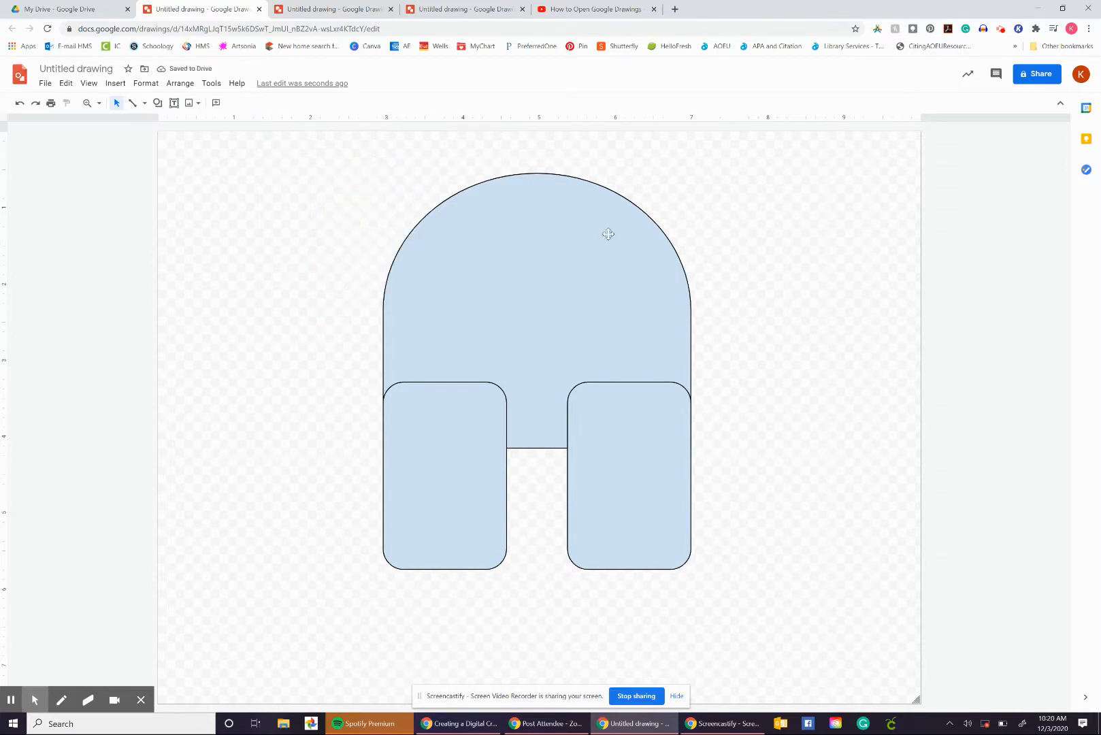
Draw a wide oval visor, about 2.5 by 1.3 ruler units, on the body's upper right, extending slightly past its edge
{"action": "left_click", "coordinate": [157, 103]}
{"action": "mouse_move", "coordinate": [181, 124]}
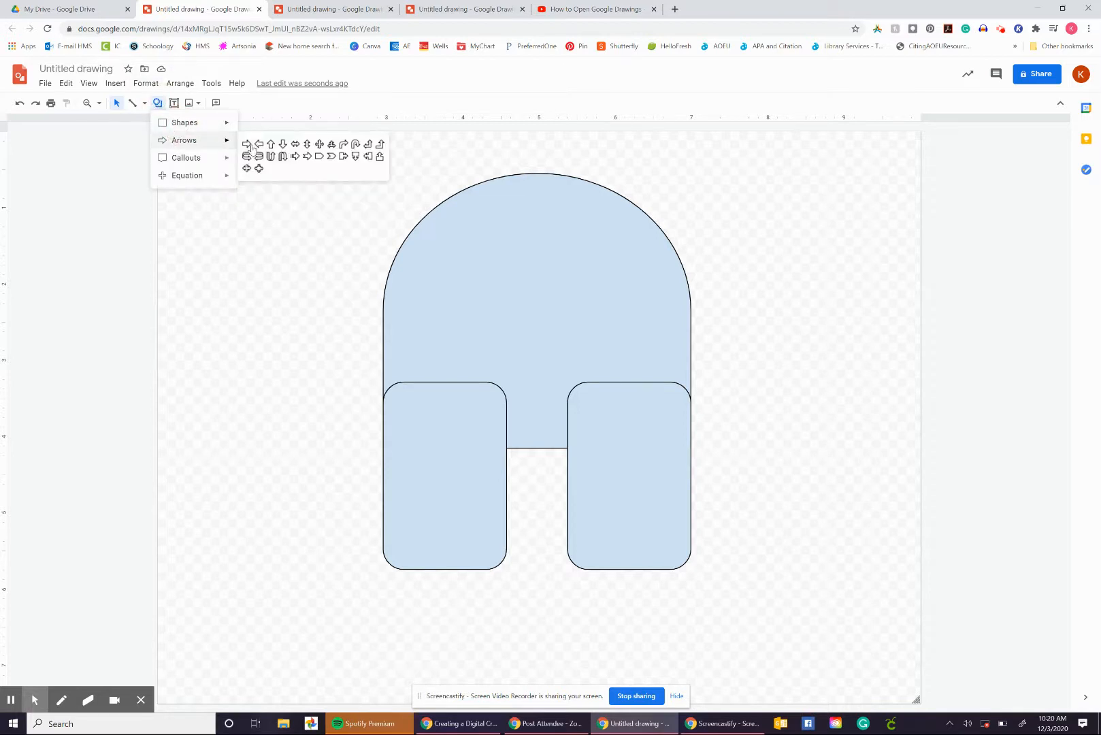
{"action": "left_click", "coordinate": [247, 148]}
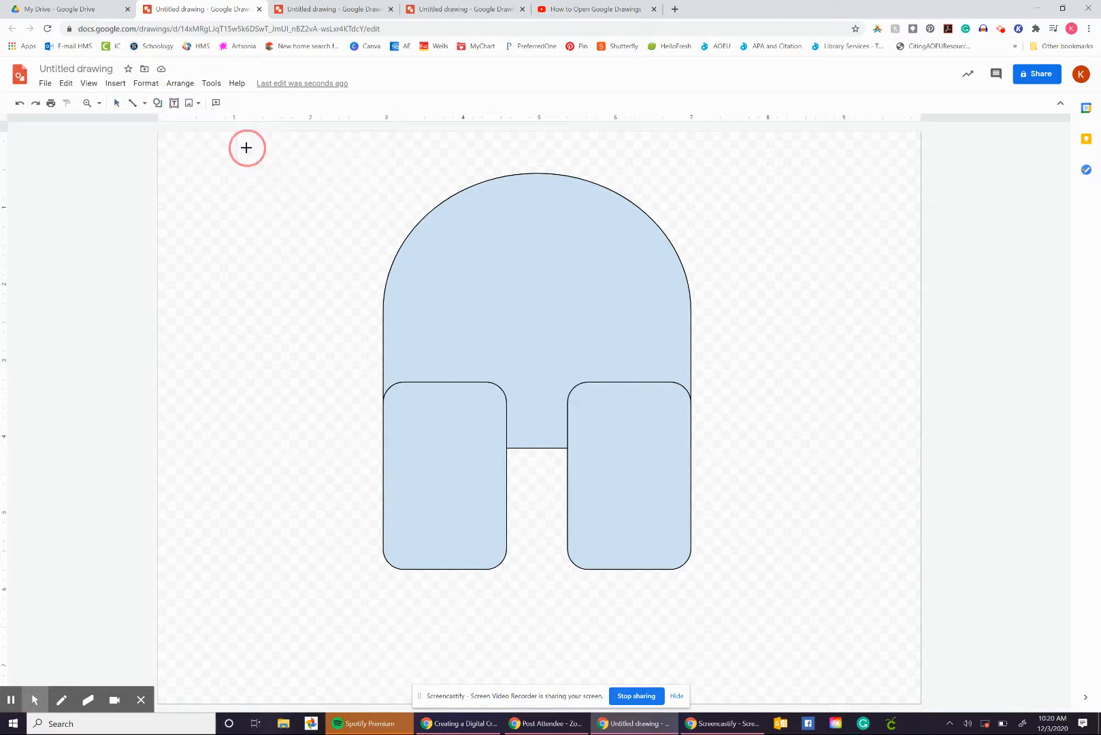
{"action": "left_click_drag", "start_coordinate": [522, 247], "coordinate": [710, 347]}
{"action": "left_click_drag", "start_coordinate": [710, 346], "coordinate": [710, 346]}
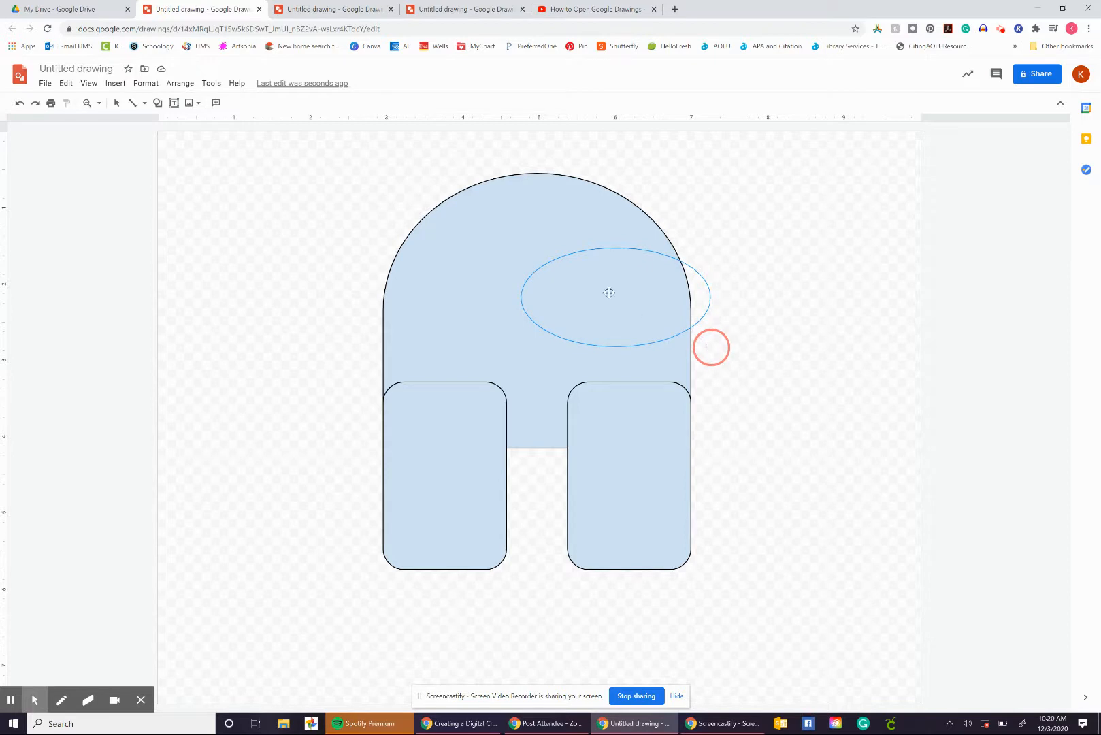
{"action": "left_click_drag", "start_coordinate": [607, 290], "coordinate": [606, 276]}
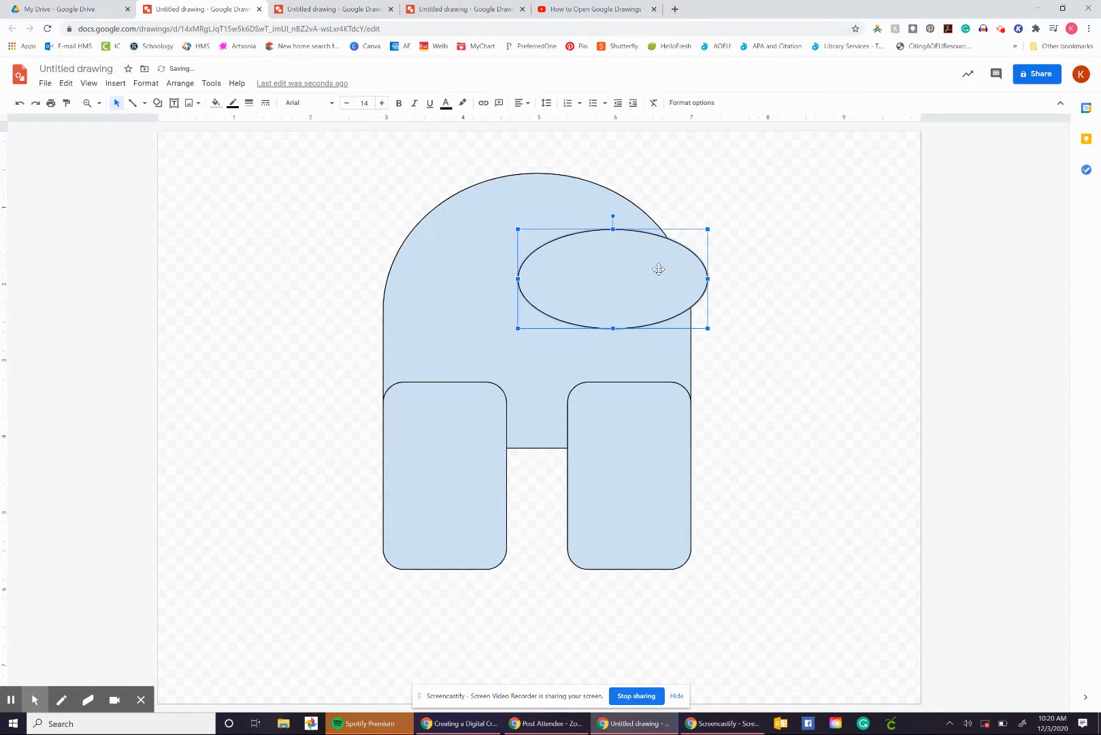
{"action": "left_click_drag", "start_coordinate": [659, 269], "coordinate": [659, 268]}
{"action": "left_click", "coordinate": [794, 253]}
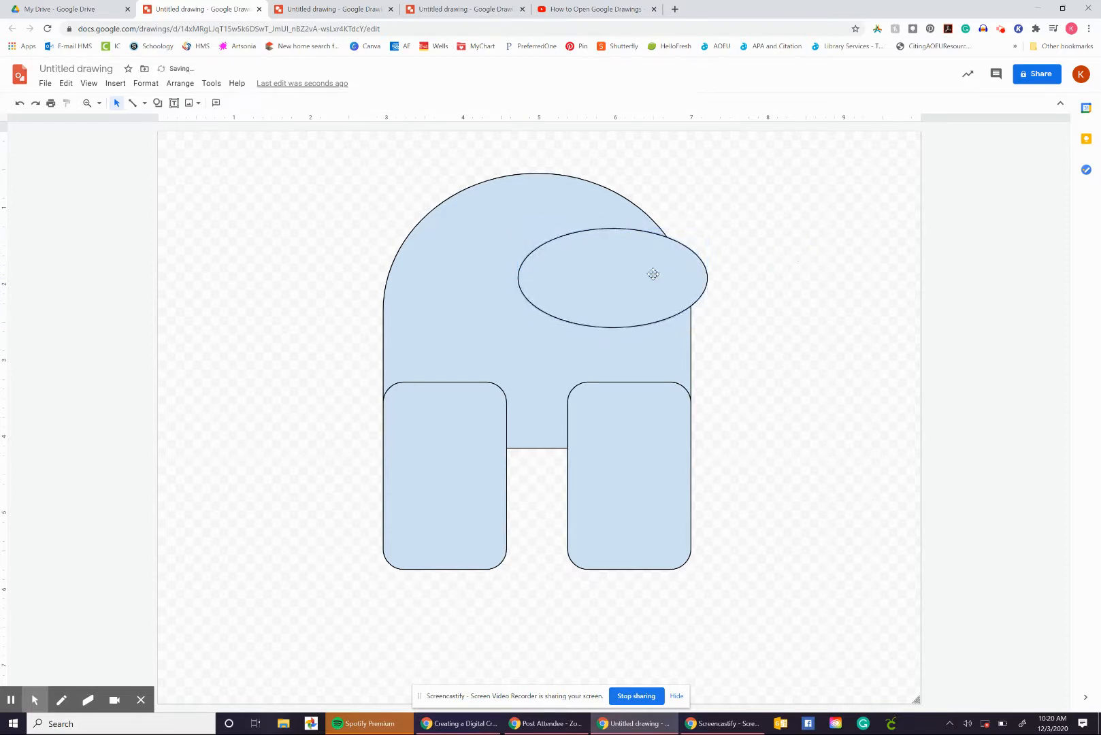
Enlarge the visor oval slightly by extending its top upward and its lower left corner outward
{"action": "left_click", "coordinate": [653, 273]}
{"action": "left_click_drag", "start_coordinate": [706, 227], "coordinate": [705, 220]}
{"action": "left_click", "coordinate": [725, 273]}
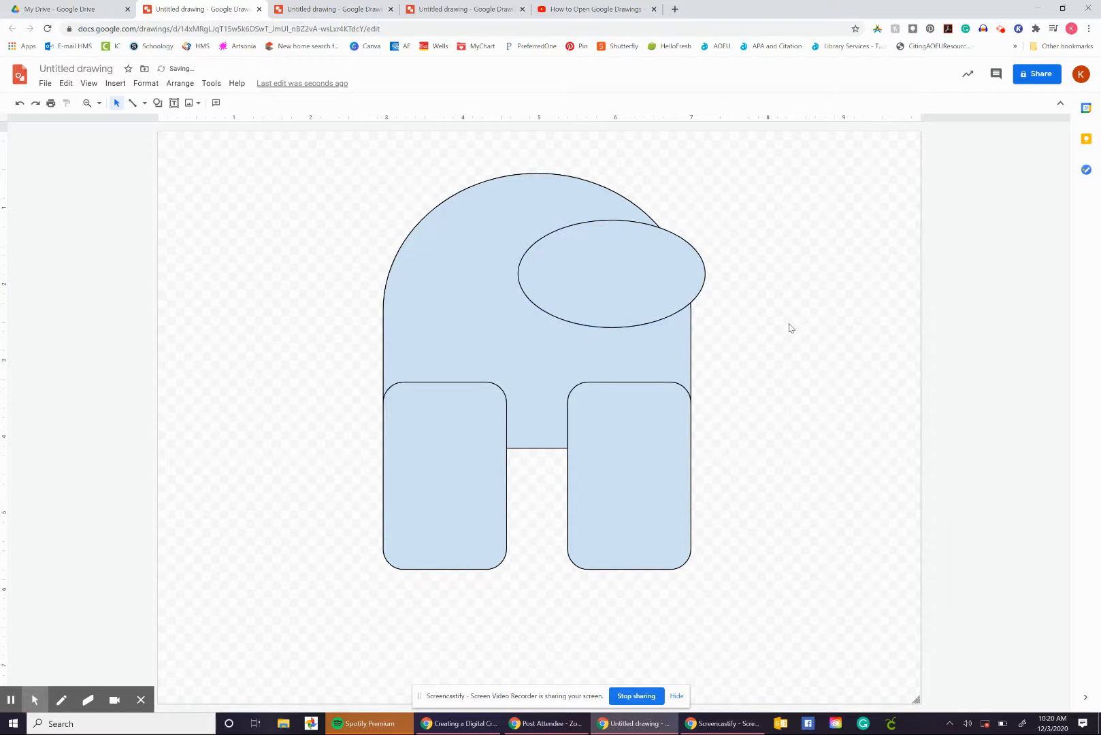
{"action": "left_click", "coordinate": [523, 289]}
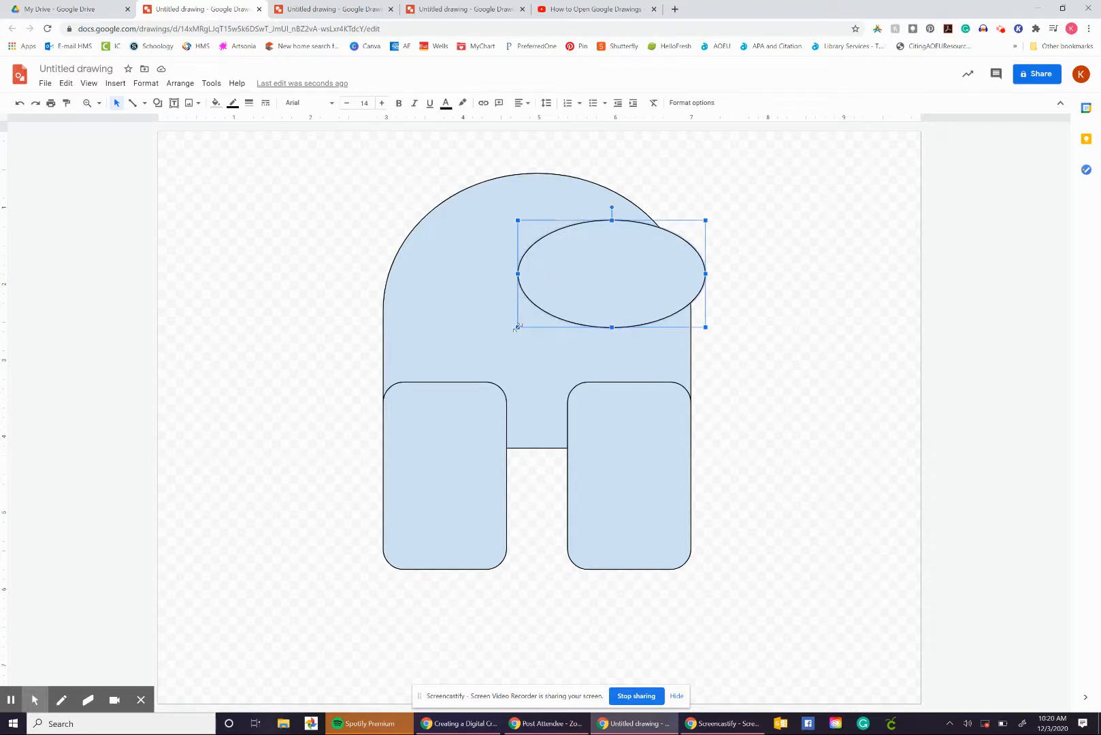
{"action": "left_click_drag", "start_coordinate": [518, 329], "coordinate": [506, 333]}
{"action": "left_click", "coordinate": [804, 281]}
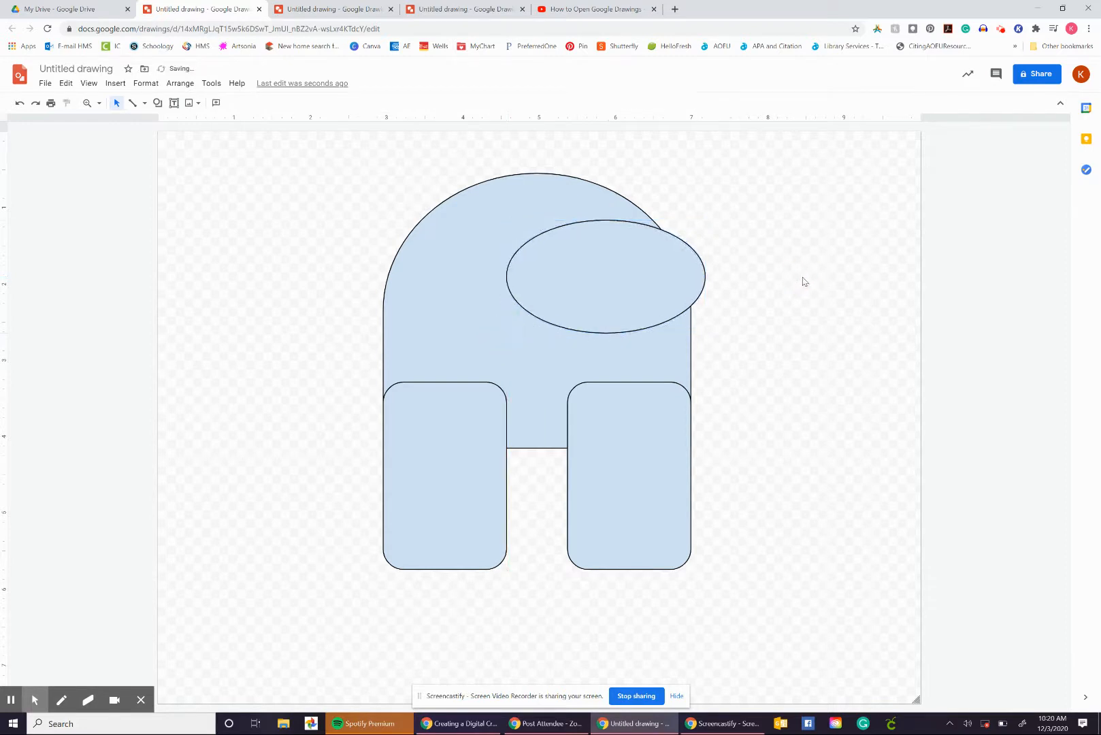
Duplicate the visor oval and shrink the copy to fit inside the original
{"action": "left_click", "coordinate": [651, 275]}
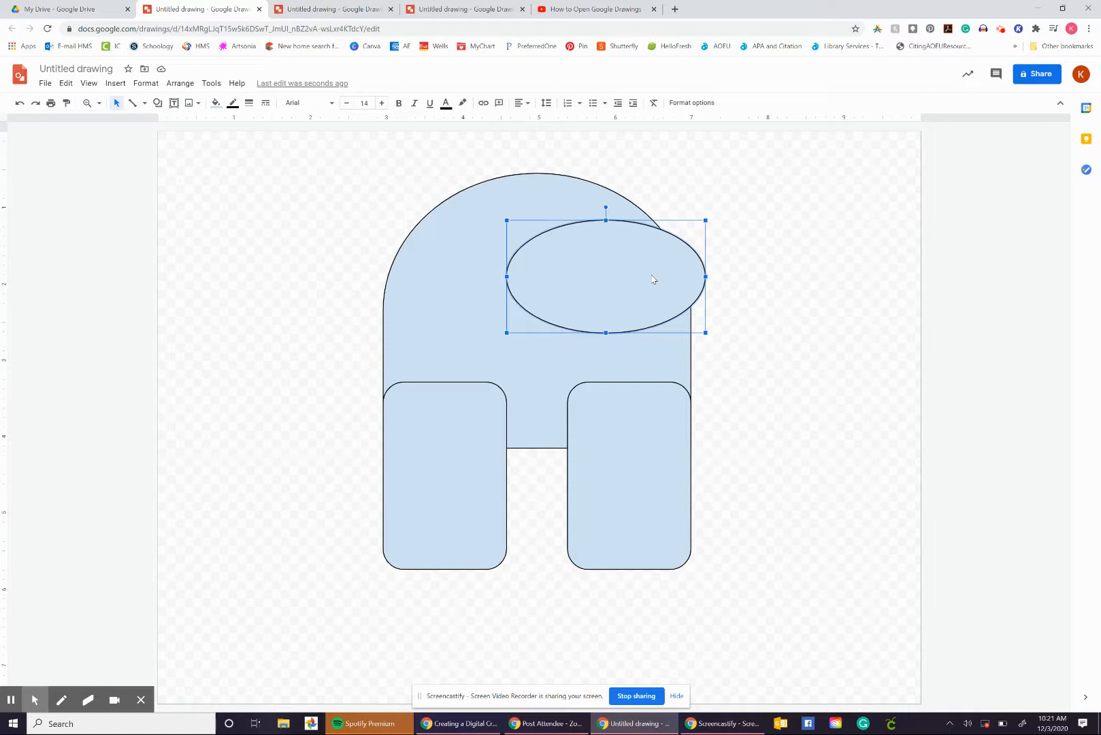
{"action": "key", "text": "ctrl+d"}
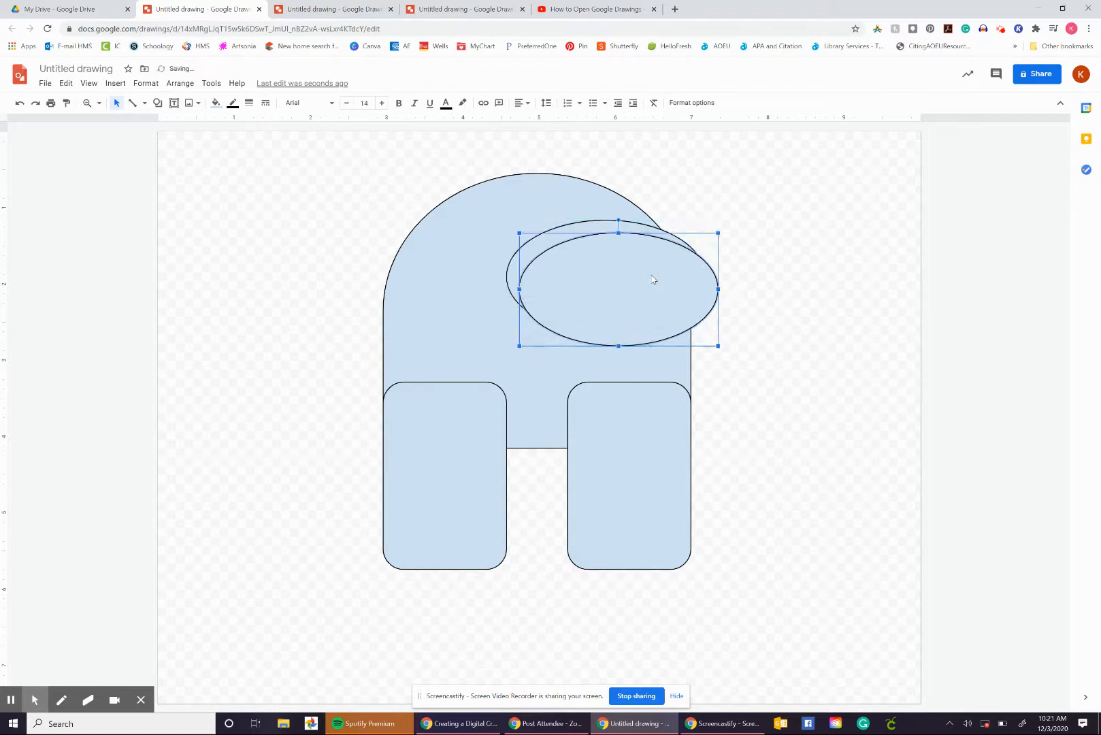
{"action": "left_click", "coordinate": [717, 344]}
{"action": "left_click_drag", "start_coordinate": [717, 345], "coordinate": [675, 311]}
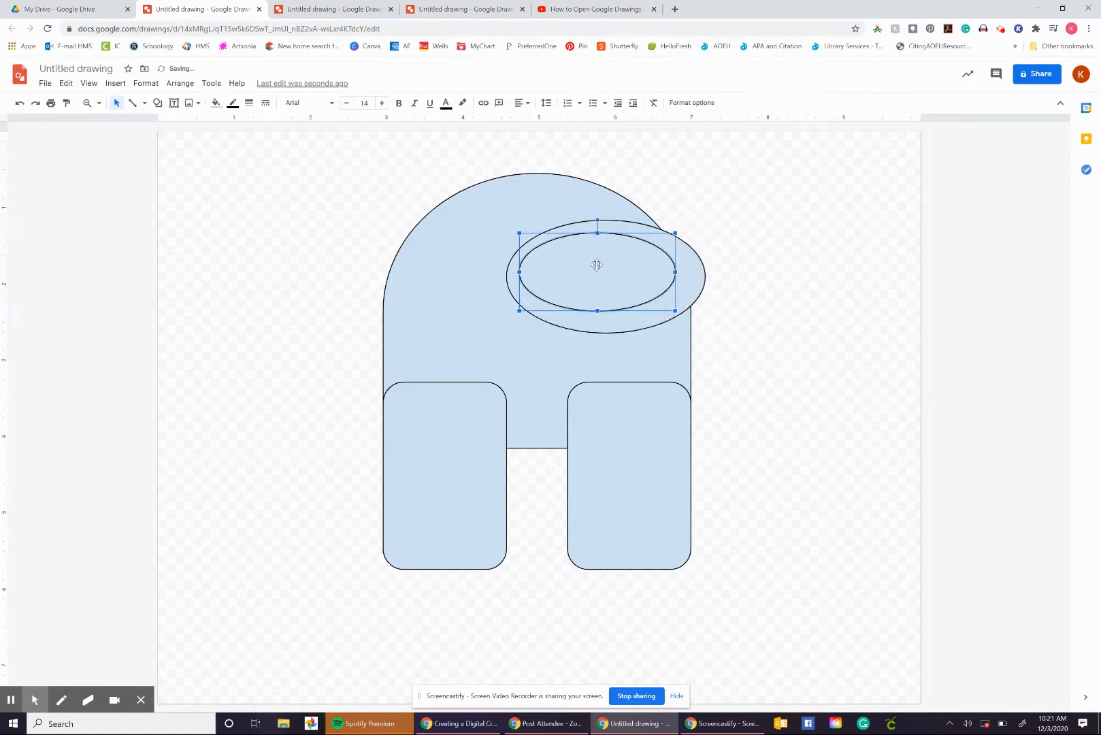
Align the smaller oval with the visor's top edge and enlarge it slightly, reaching the body's right edge
{"action": "left_click_drag", "start_coordinate": [596, 265], "coordinate": [608, 250]}
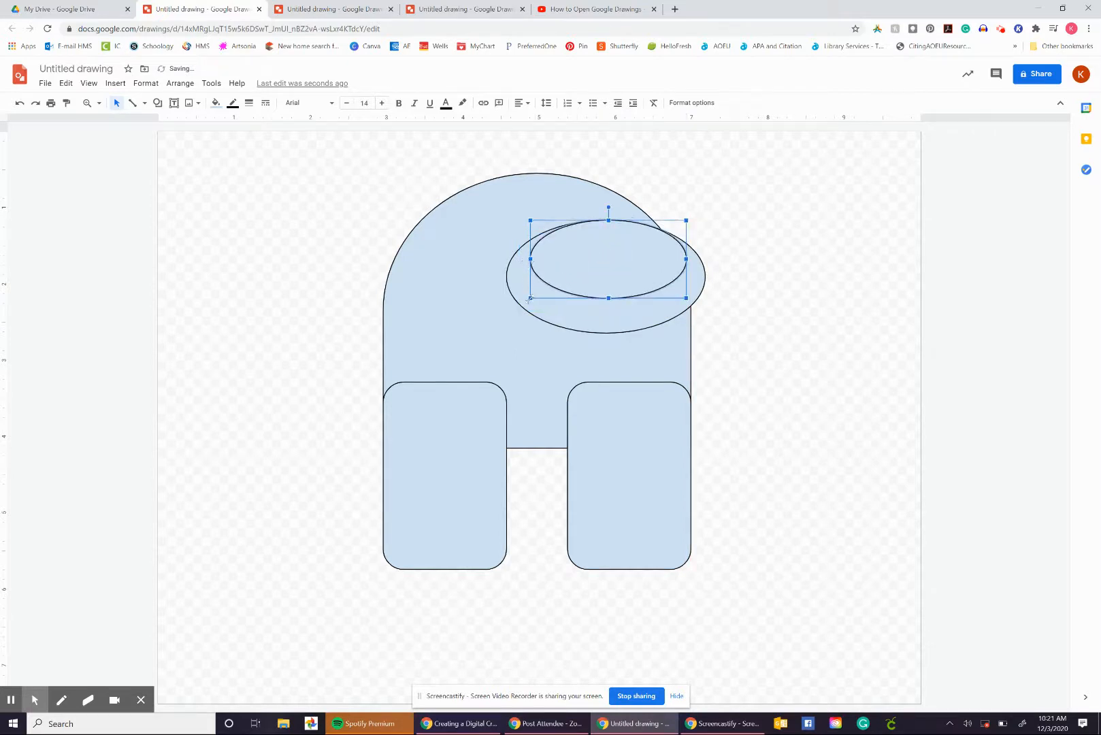
{"action": "left_click_drag", "start_coordinate": [530, 298], "coordinate": [525, 308]}
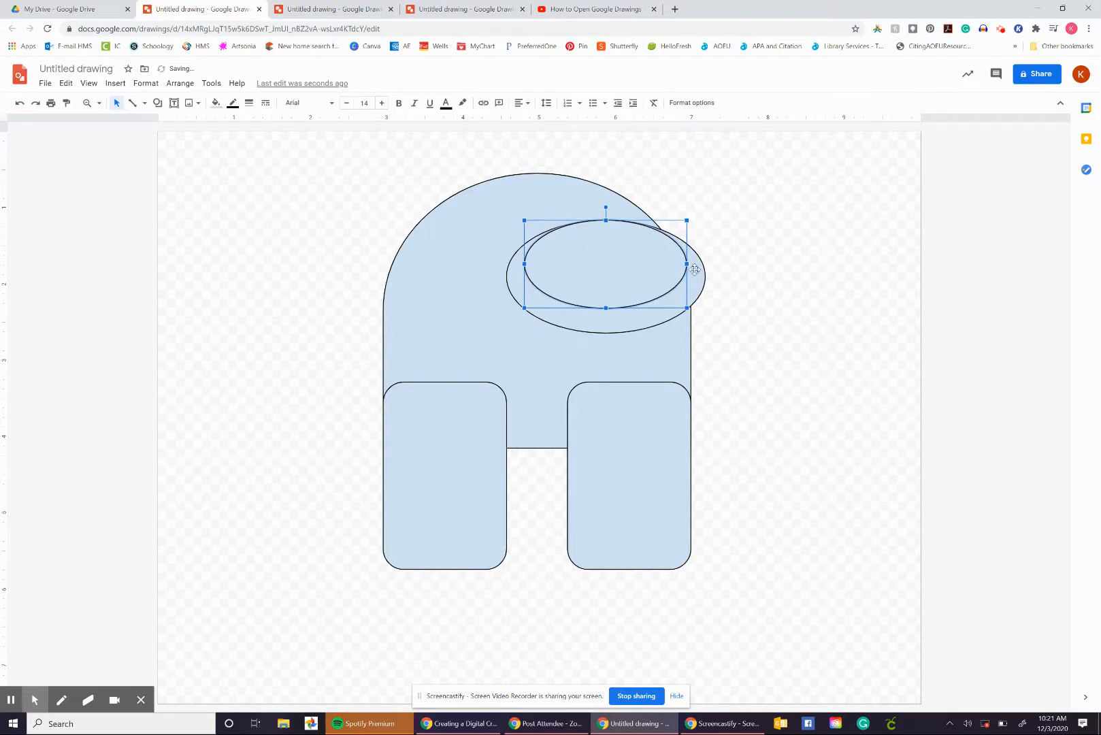
{"action": "left_click_drag", "start_coordinate": [688, 264], "coordinate": [691, 265]}
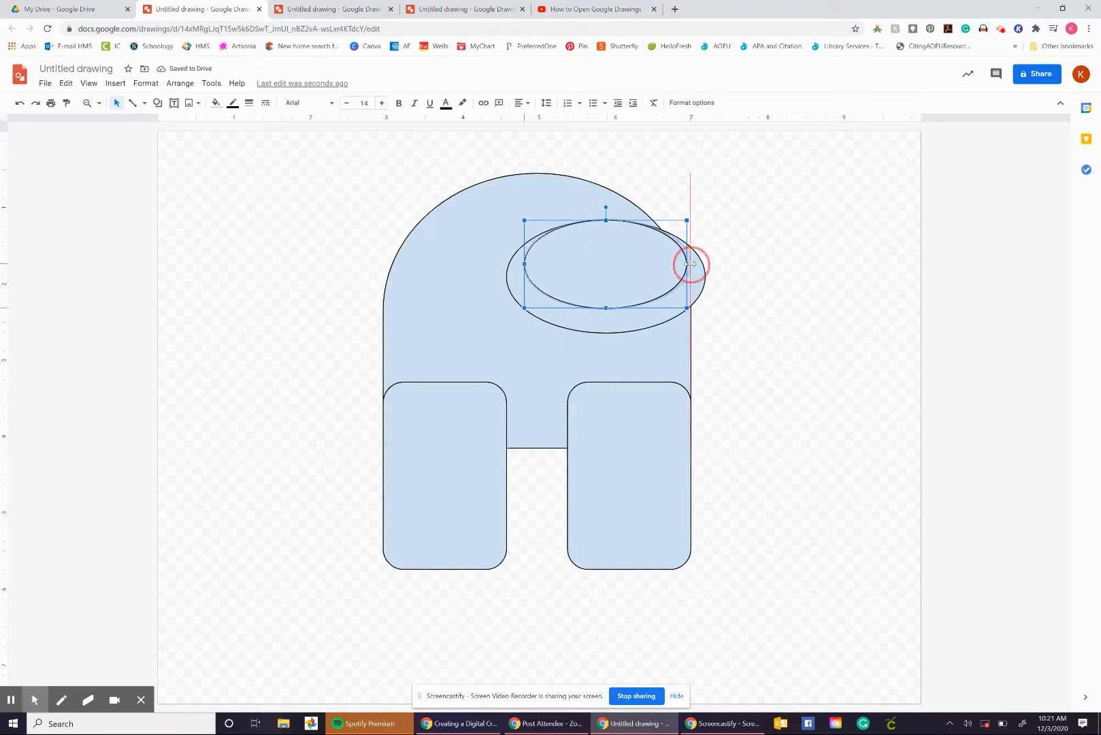
{"action": "left_click", "coordinate": [763, 279]}
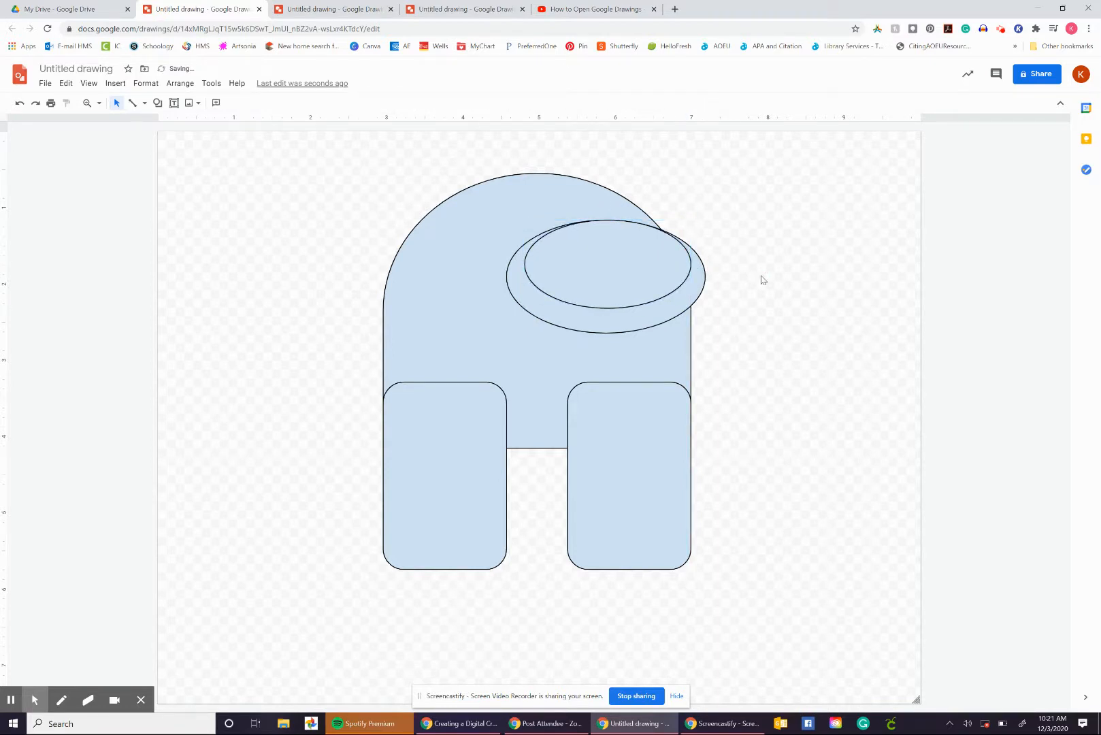
{"action": "left_click", "coordinate": [626, 238]}
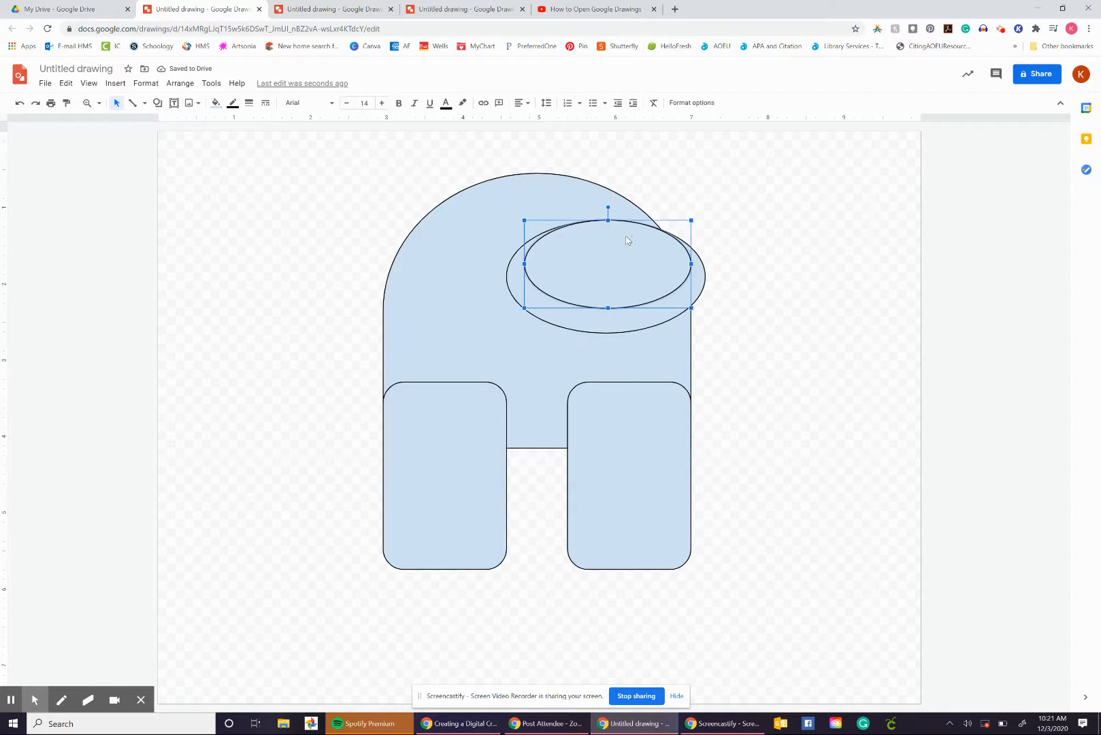
Duplicate the inner visor oval and shrink the copy to about 1.75 by 0.6 ruler units, centered near the visor's top edge
{"action": "key", "text": "ctrl+d"}
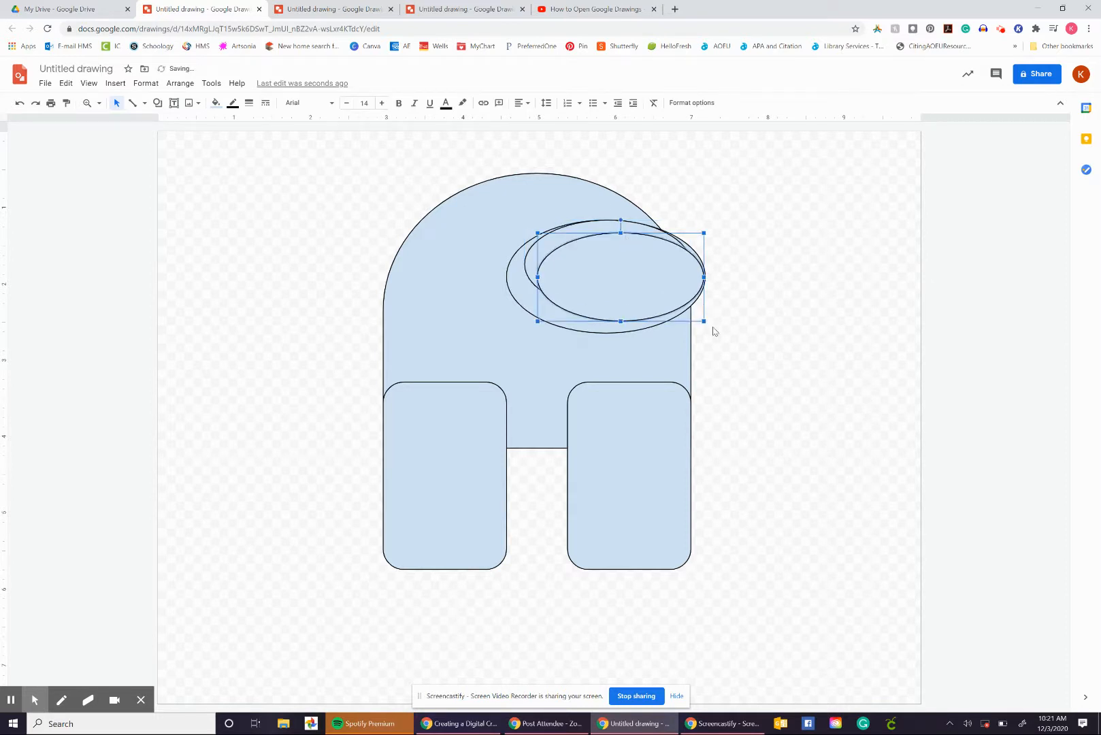
{"action": "left_click_drag", "start_coordinate": [703, 321], "coordinate": [618, 255]}
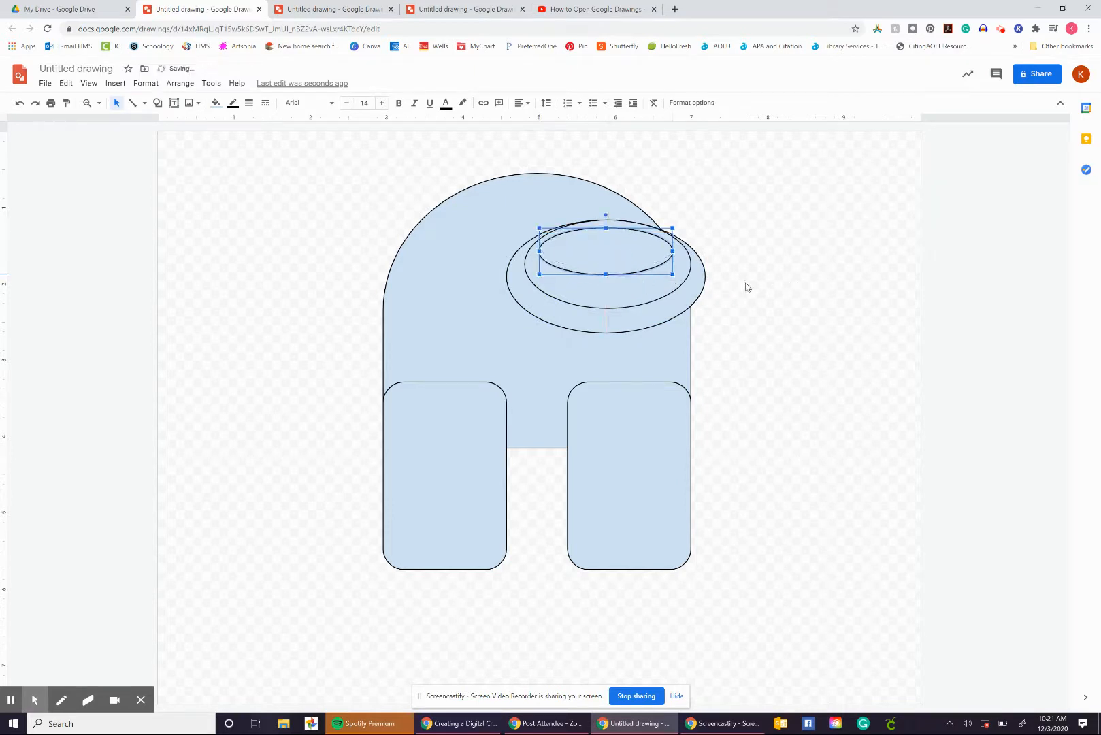
{"action": "left_click", "coordinate": [746, 287]}
{"action": "left_click", "coordinate": [618, 249]}
{"action": "left_click", "coordinate": [627, 294]}
{"action": "left_click", "coordinate": [625, 319]}
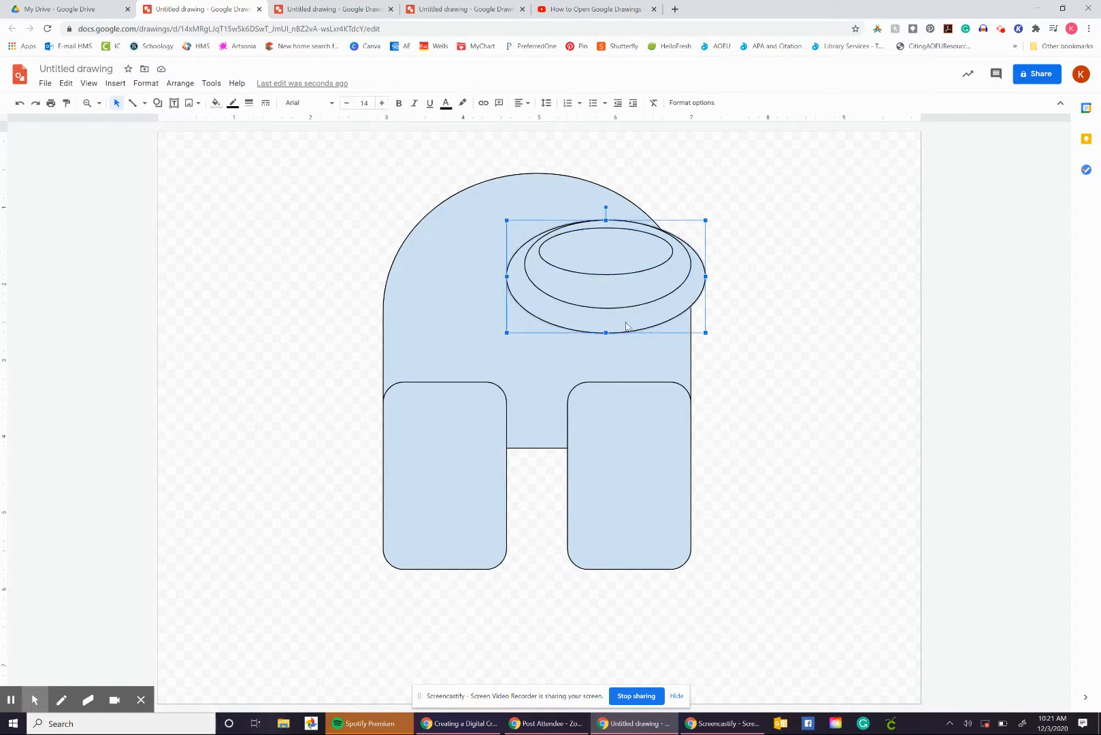
{"action": "left_click", "coordinate": [780, 252]}
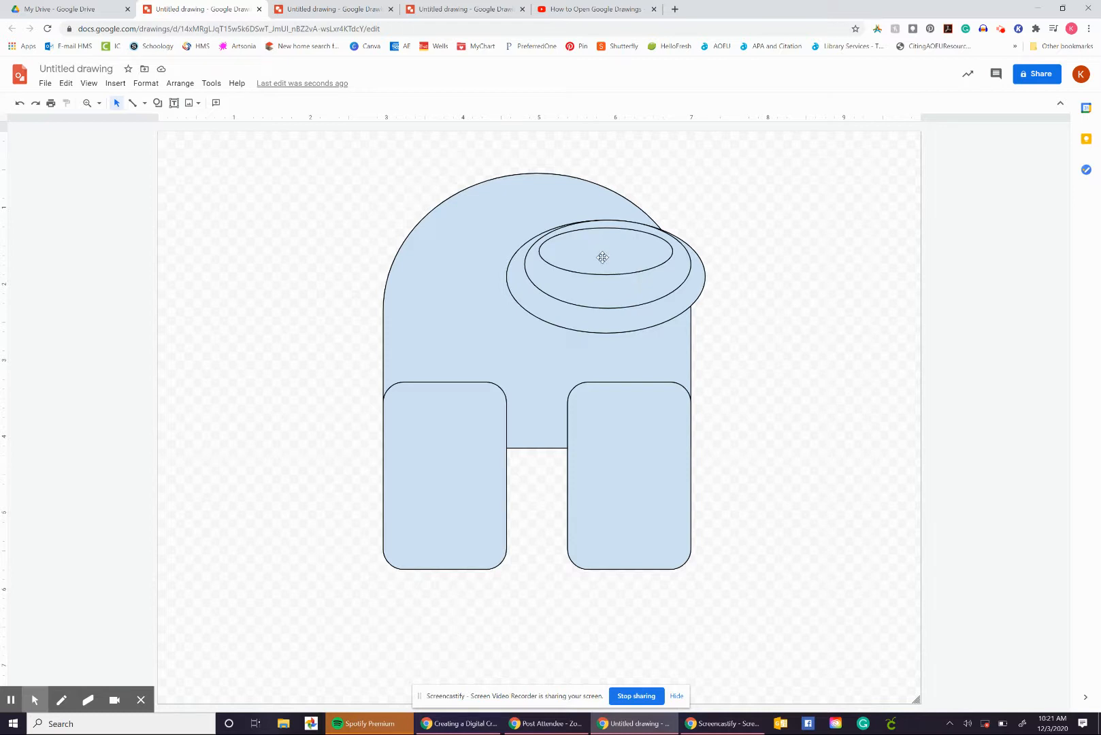
Try moving the two inner ovals off the visor to the right, and undo both moves
{"action": "left_click_drag", "start_coordinate": [602, 257], "coordinate": [774, 226]}
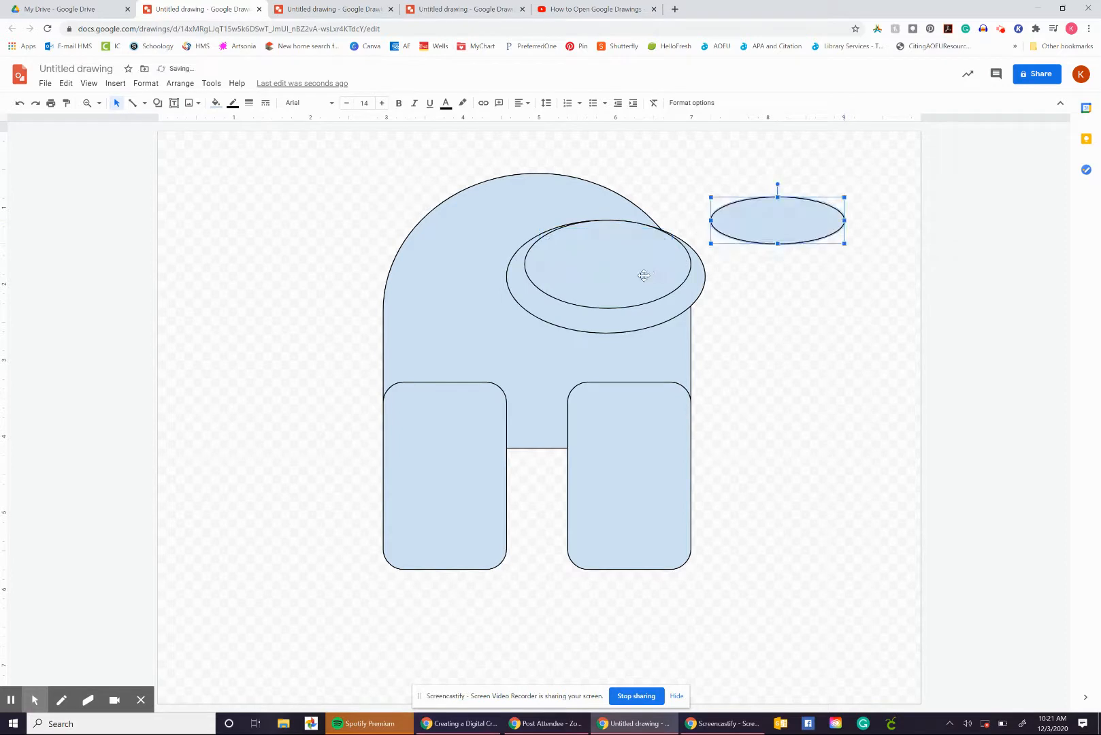
{"action": "left_click_drag", "start_coordinate": [643, 275], "coordinate": [769, 282]}
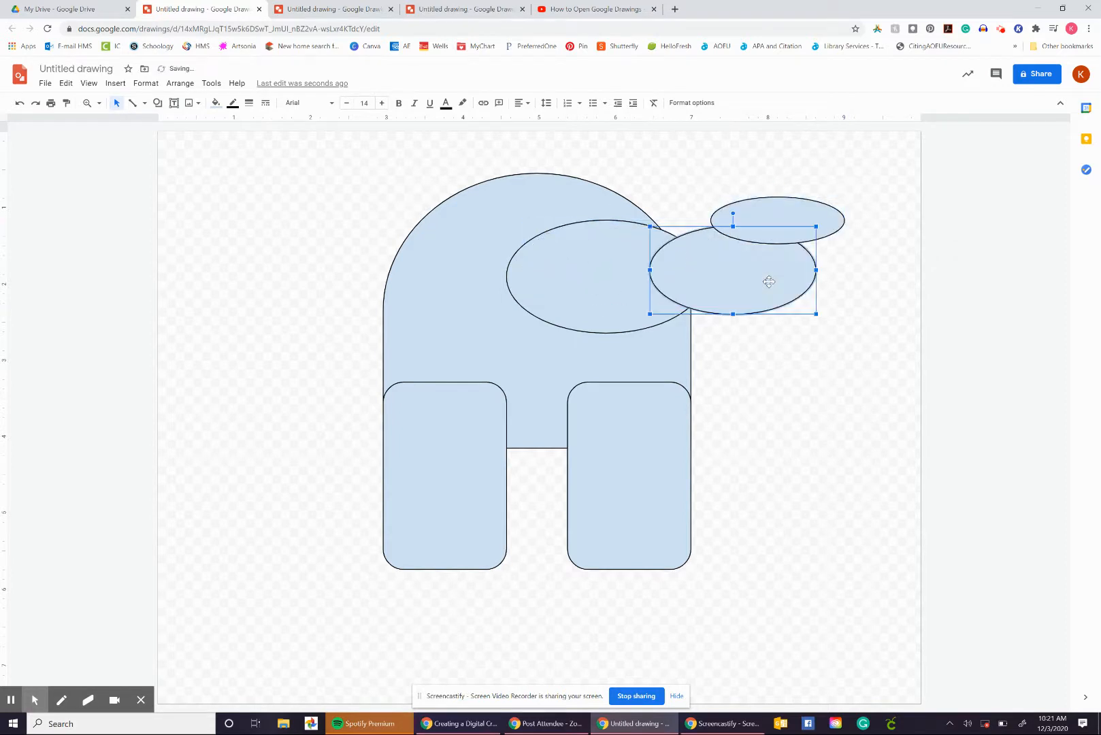
{"action": "key", "text": "ctrl+z"}
{"action": "key", "text": "ctrl+z"}
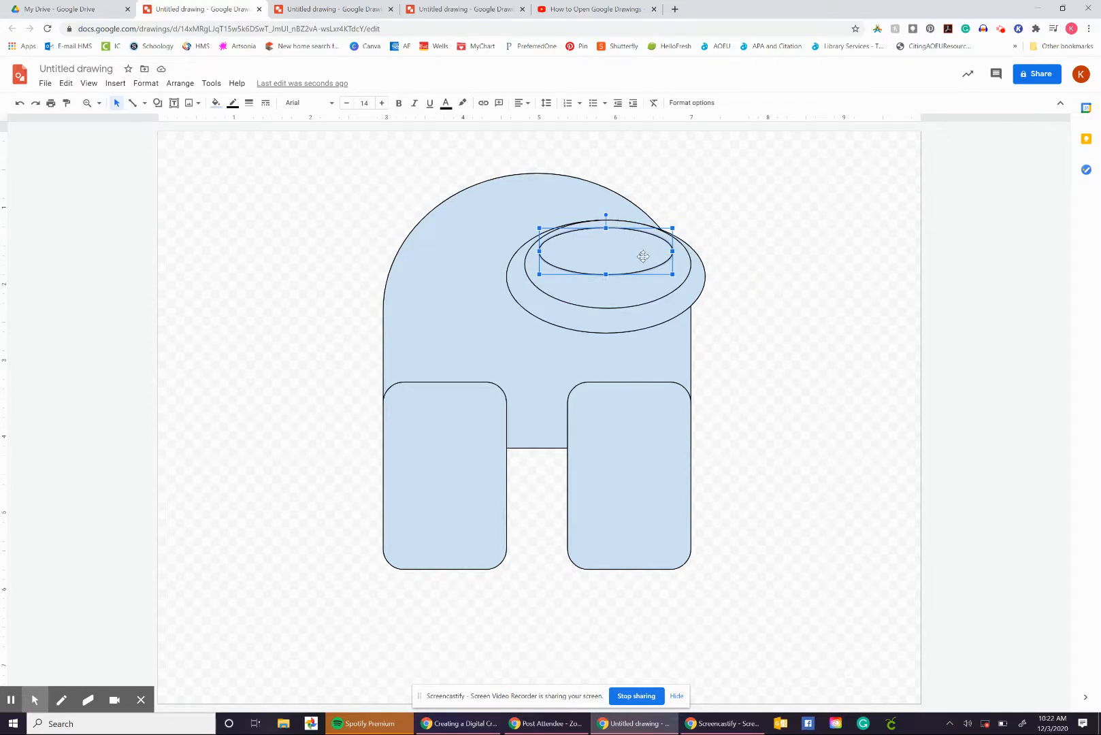
Send the smallest visor oval to the back of the stacking order
{"action": "right_click", "coordinate": [615, 258]}
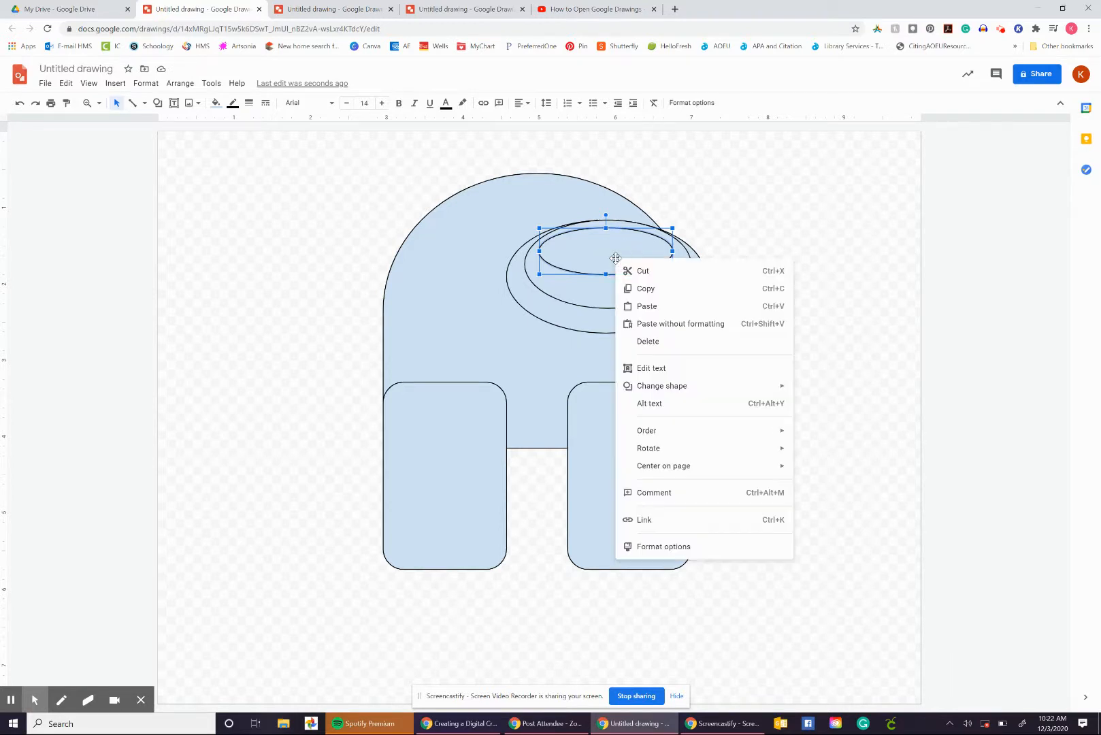
{"action": "mouse_move", "coordinate": [729, 436]}
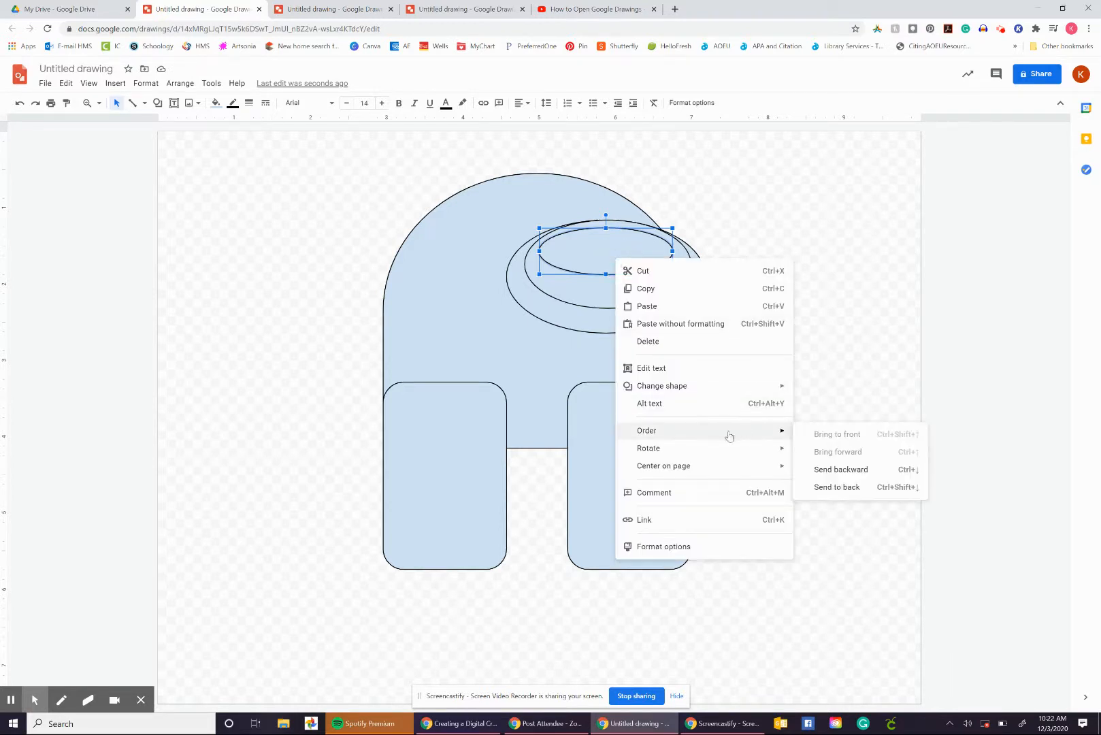
{"action": "left_click", "coordinate": [823, 487]}
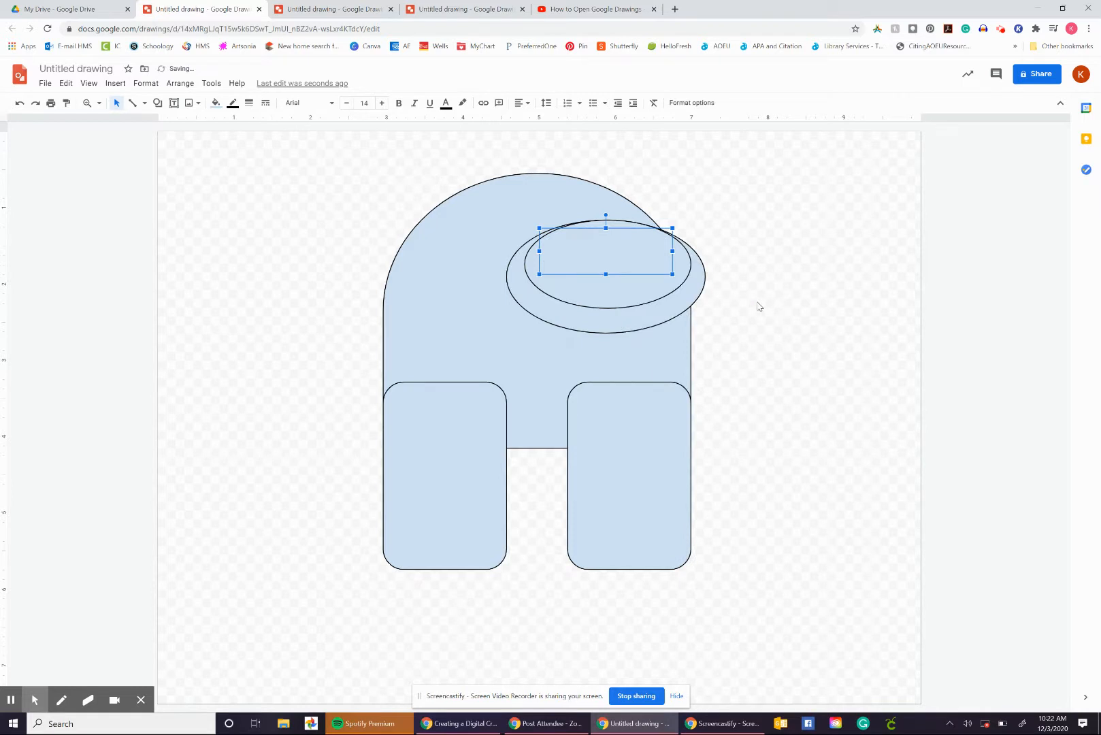
{"action": "left_click", "coordinate": [760, 306]}
Move the middle oval, outer visor and body aside to uncover the smallest oval, and place that oval above the visor
{"action": "left_click_drag", "start_coordinate": [644, 290], "coordinate": [800, 278]}
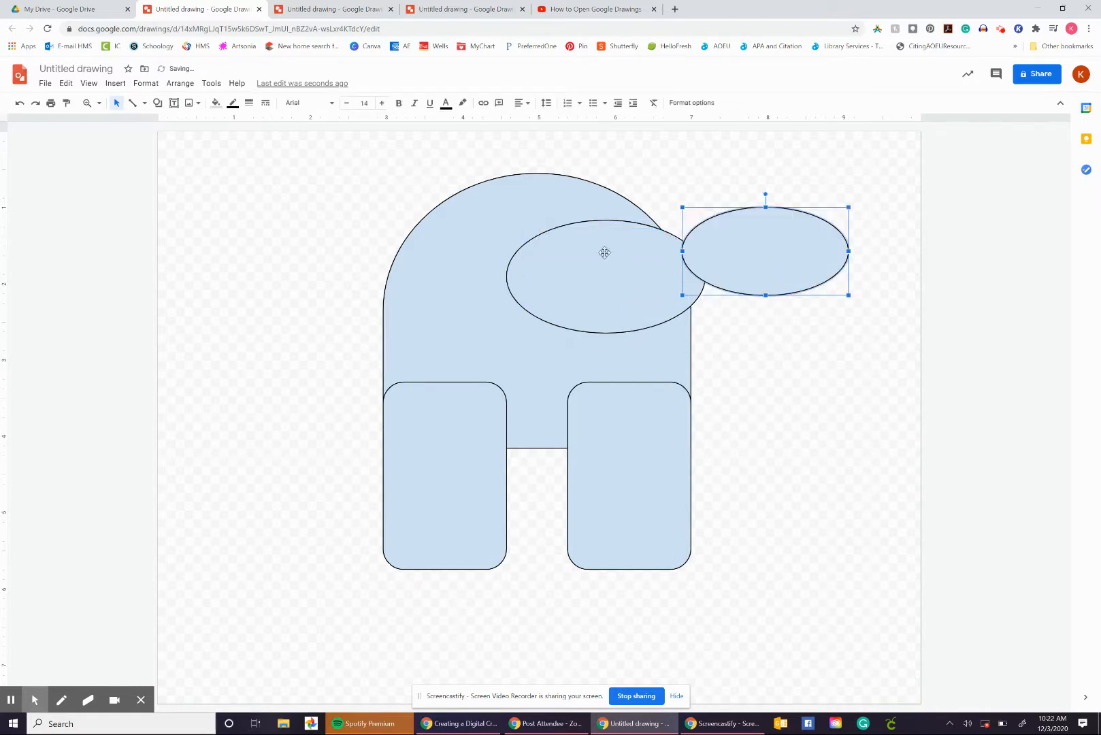
{"action": "left_click_drag", "start_coordinate": [604, 253], "coordinate": [678, 328]}
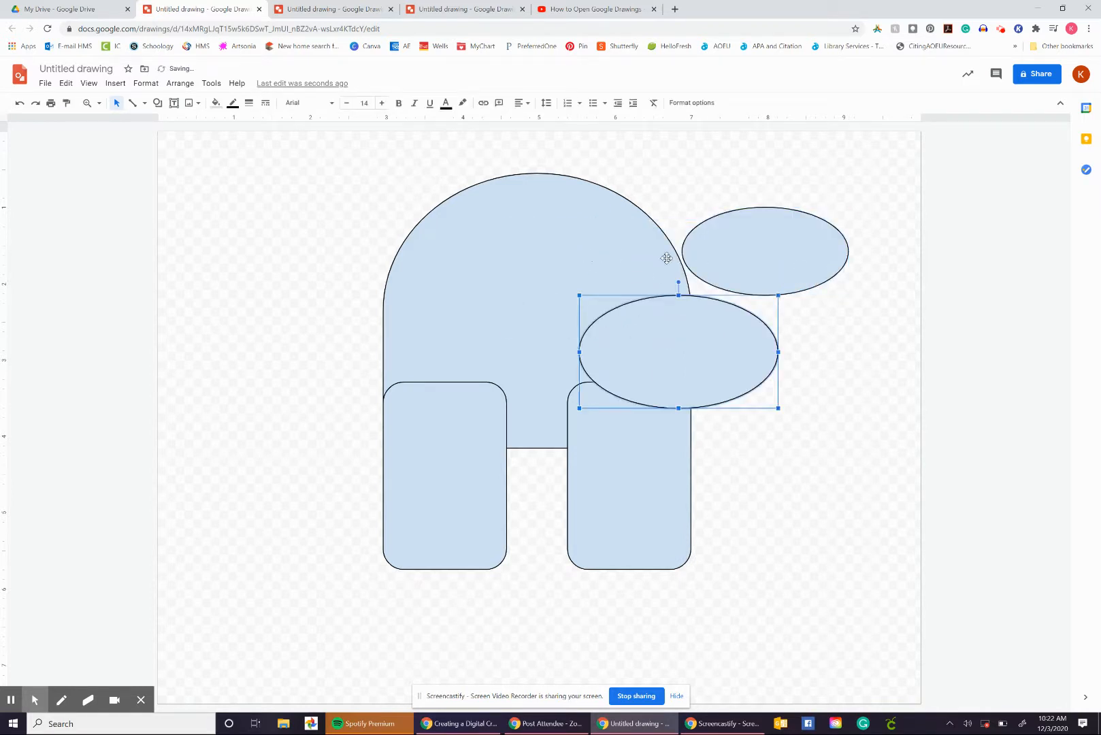
{"action": "left_click_drag", "start_coordinate": [619, 256], "coordinate": [443, 260]}
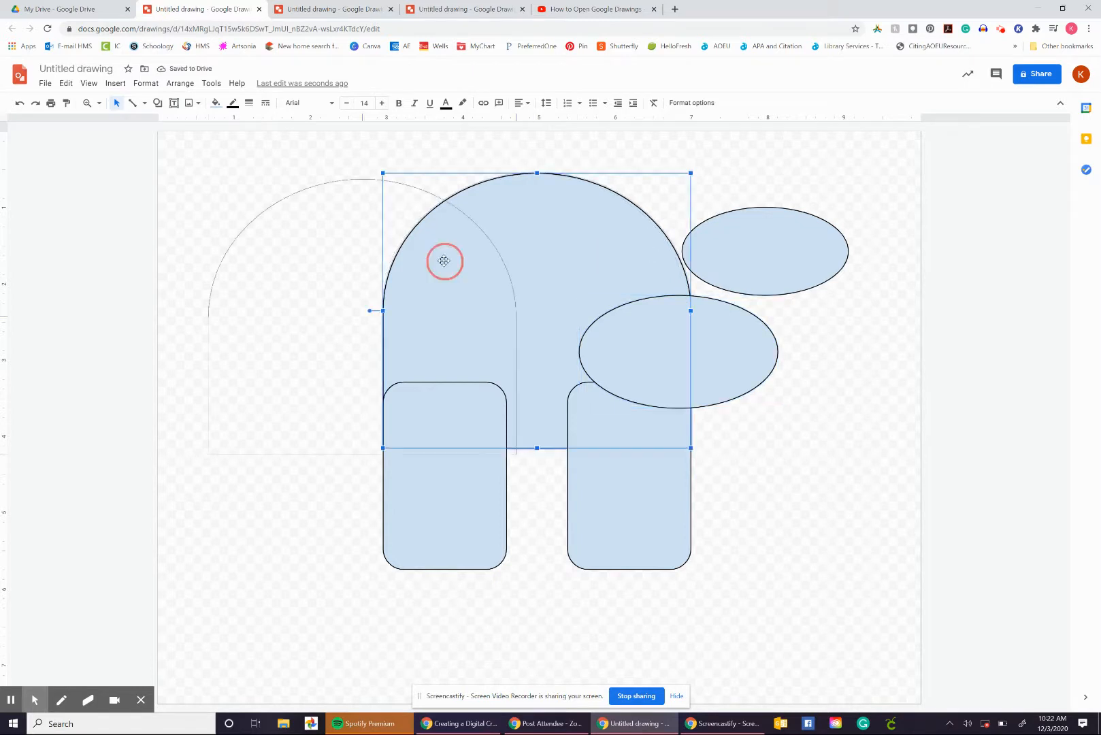
{"action": "left_click_drag", "start_coordinate": [590, 260], "coordinate": [596, 196]}
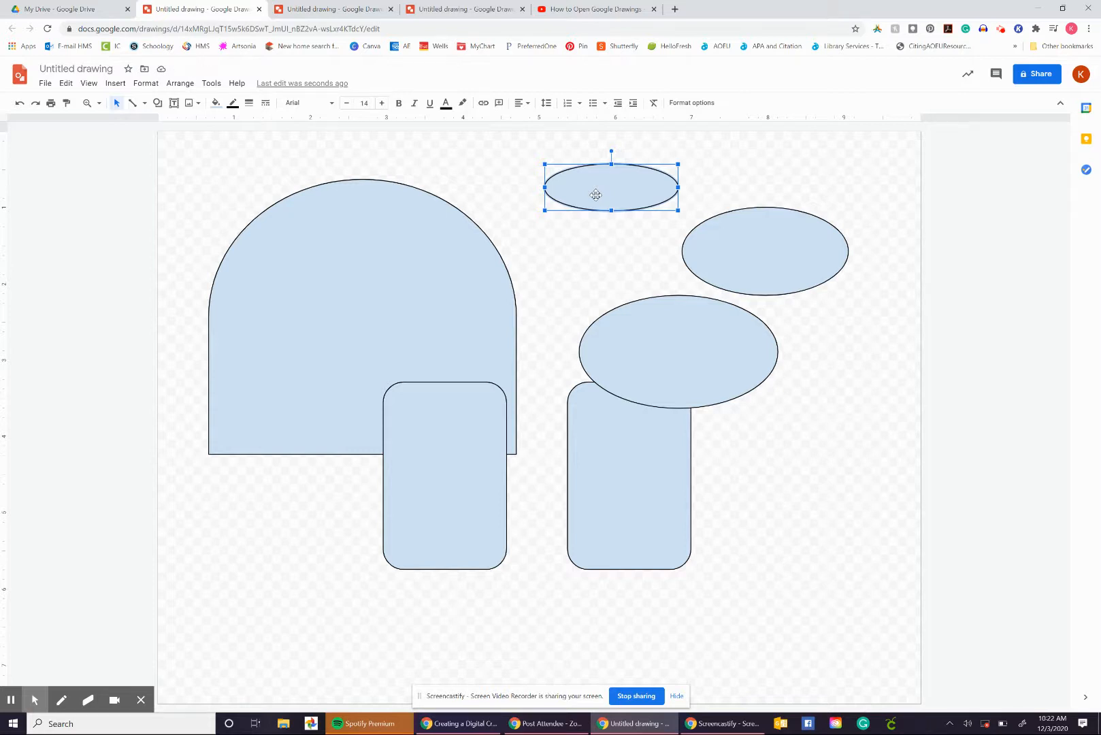
Bring the smallest oval to the front of the stacking order
{"action": "right_click", "coordinate": [596, 195]}
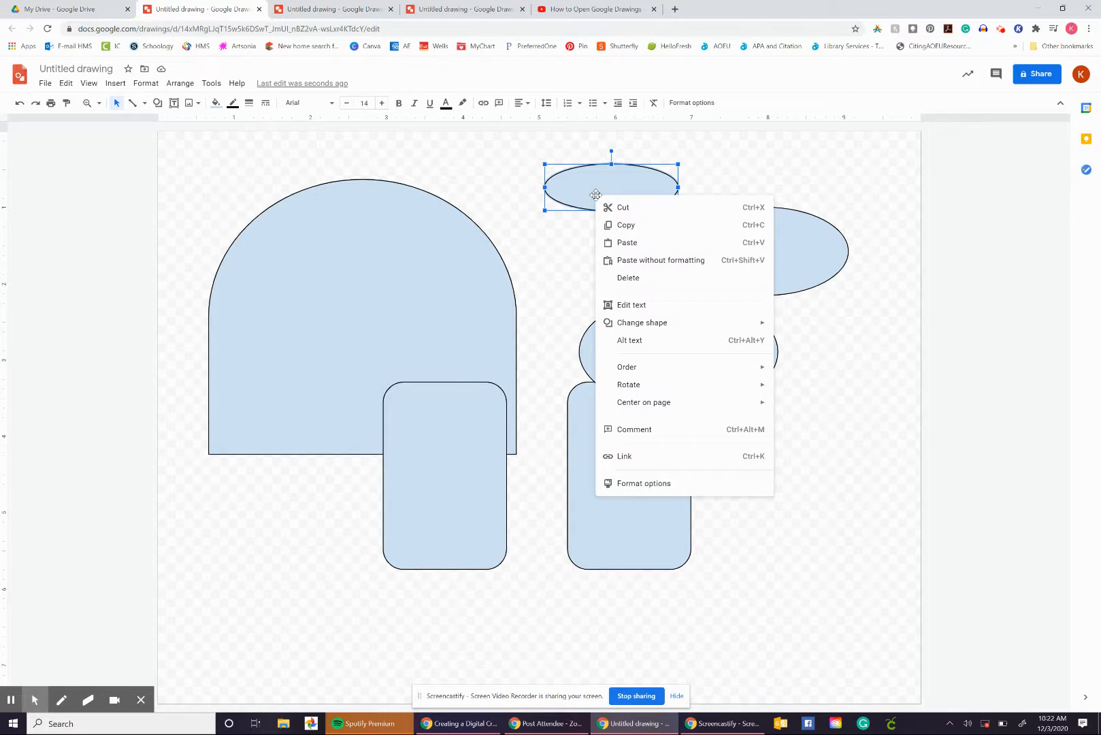
{"action": "mouse_move", "coordinate": [647, 371]}
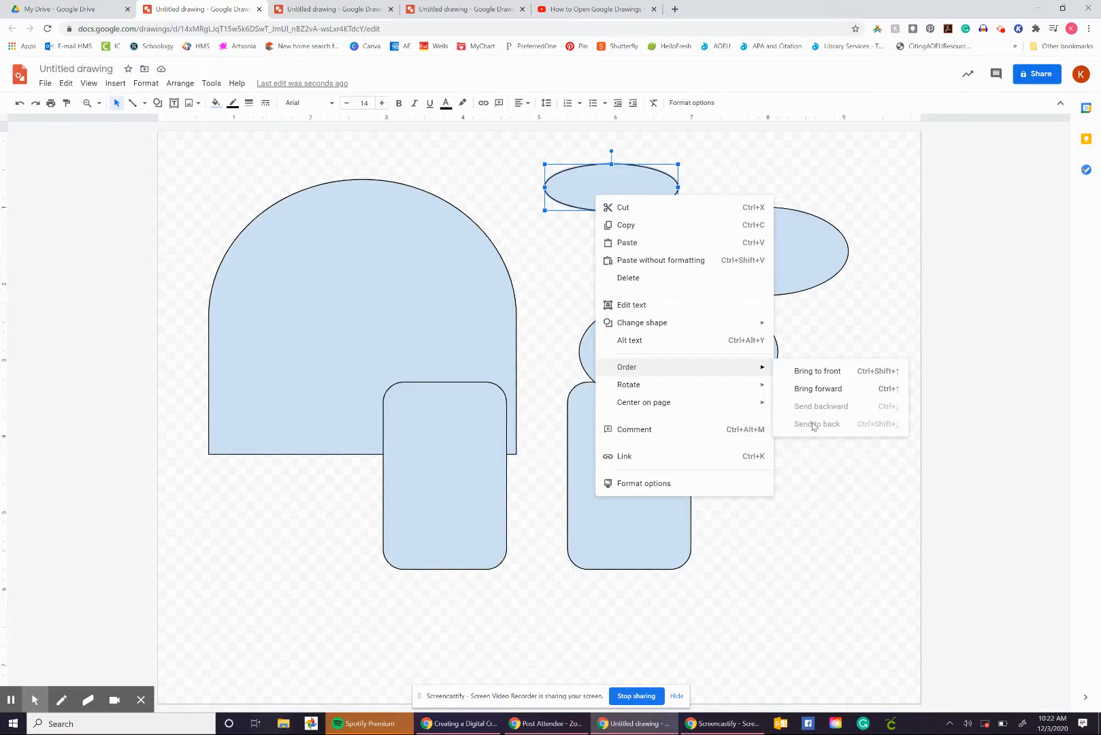
{"action": "left_click", "coordinate": [817, 371]}
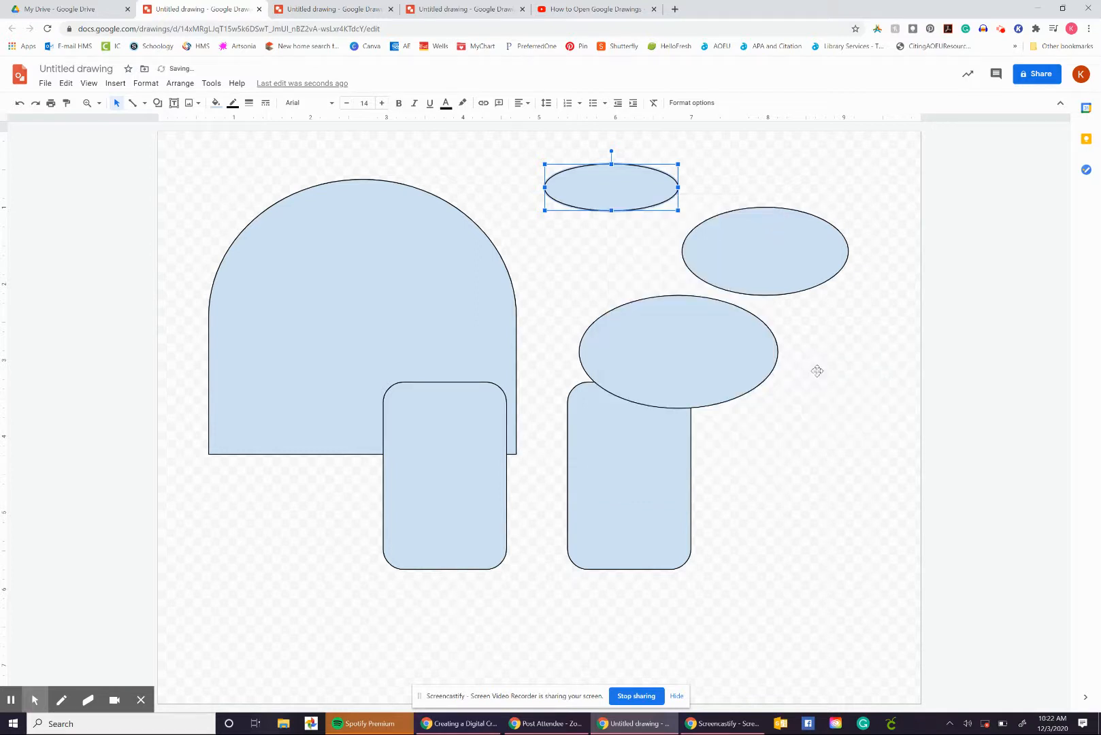
Restack the two inner ovals on the outer visor oval and move the body back behind the legs and visor
{"action": "left_click_drag", "start_coordinate": [618, 189], "coordinate": [766, 251]}
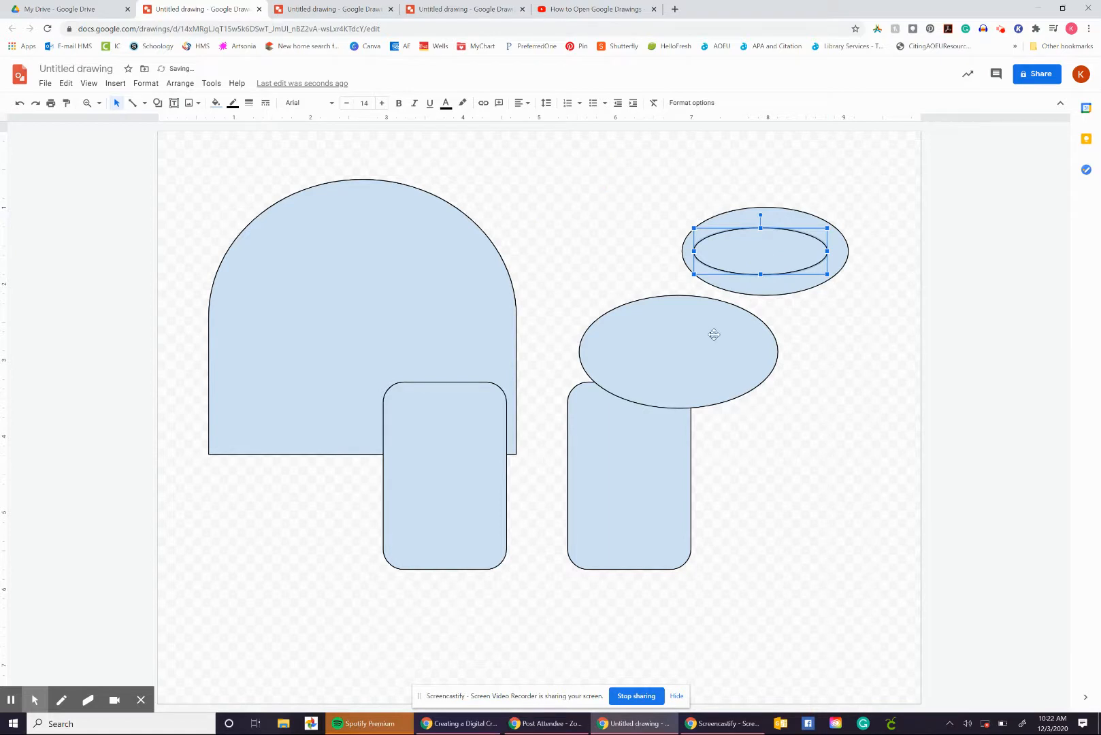
{"action": "left_click_drag", "start_coordinate": [777, 284], "coordinate": [688, 371]}
{"action": "left_click_drag", "start_coordinate": [765, 268], "coordinate": [682, 344]}
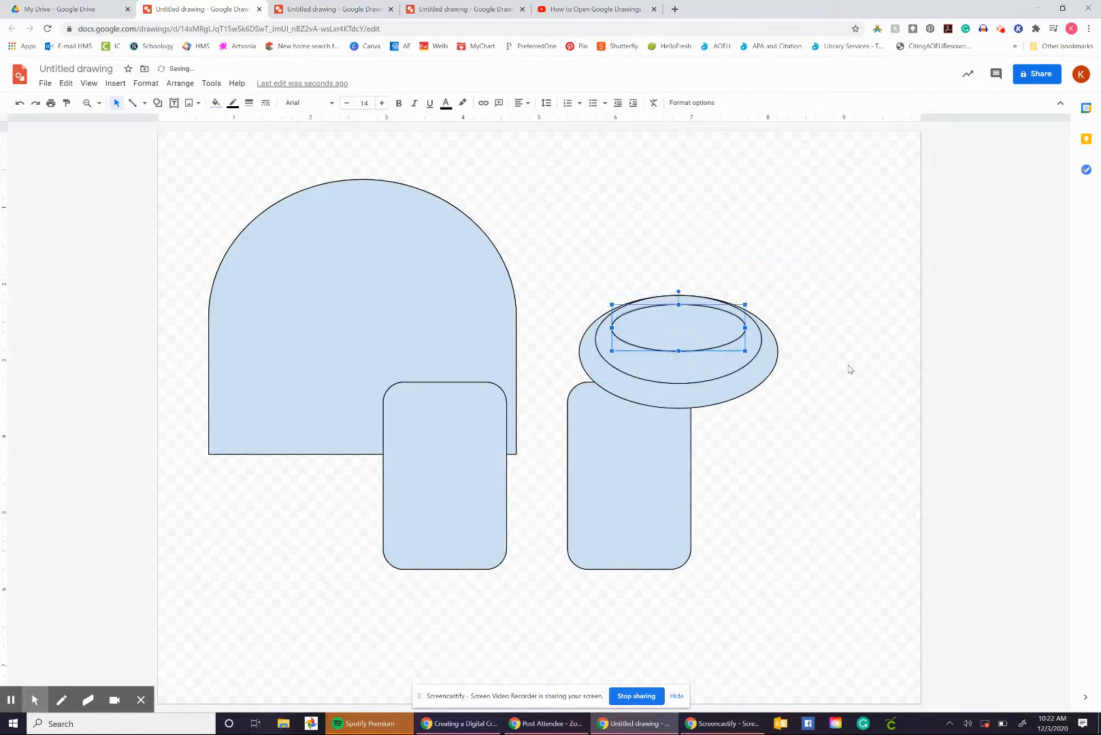
{"action": "left_click", "coordinate": [848, 369]}
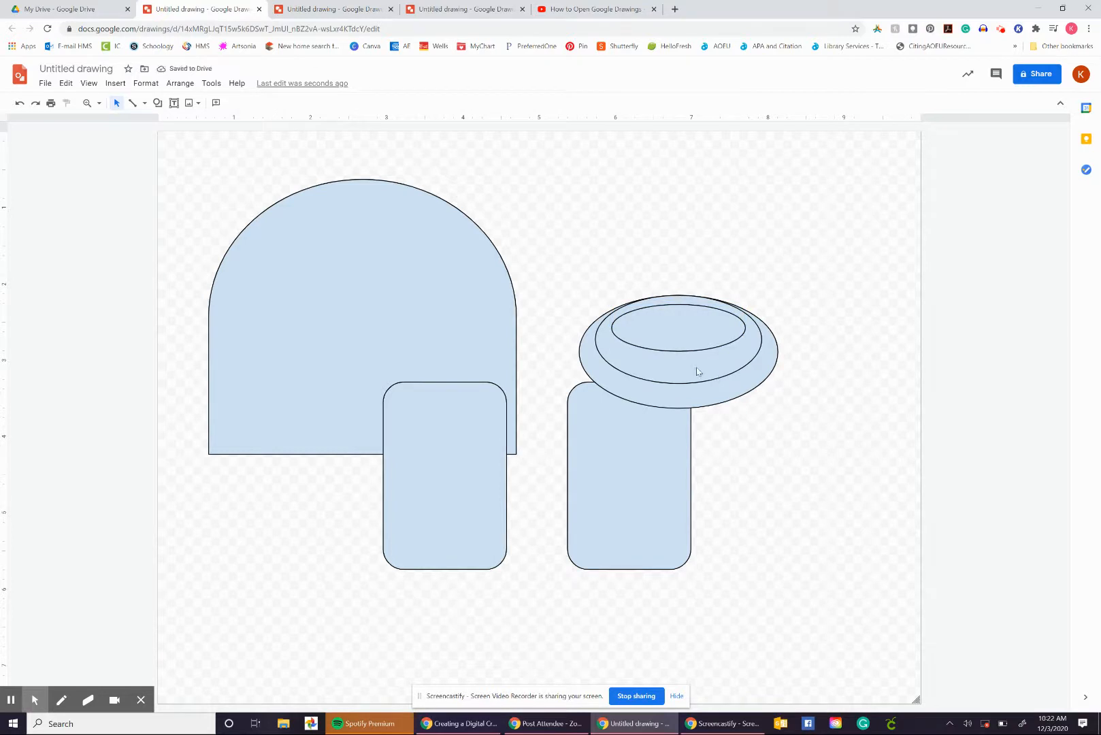
{"action": "left_click_drag", "start_coordinate": [433, 322], "coordinate": [610, 340]}
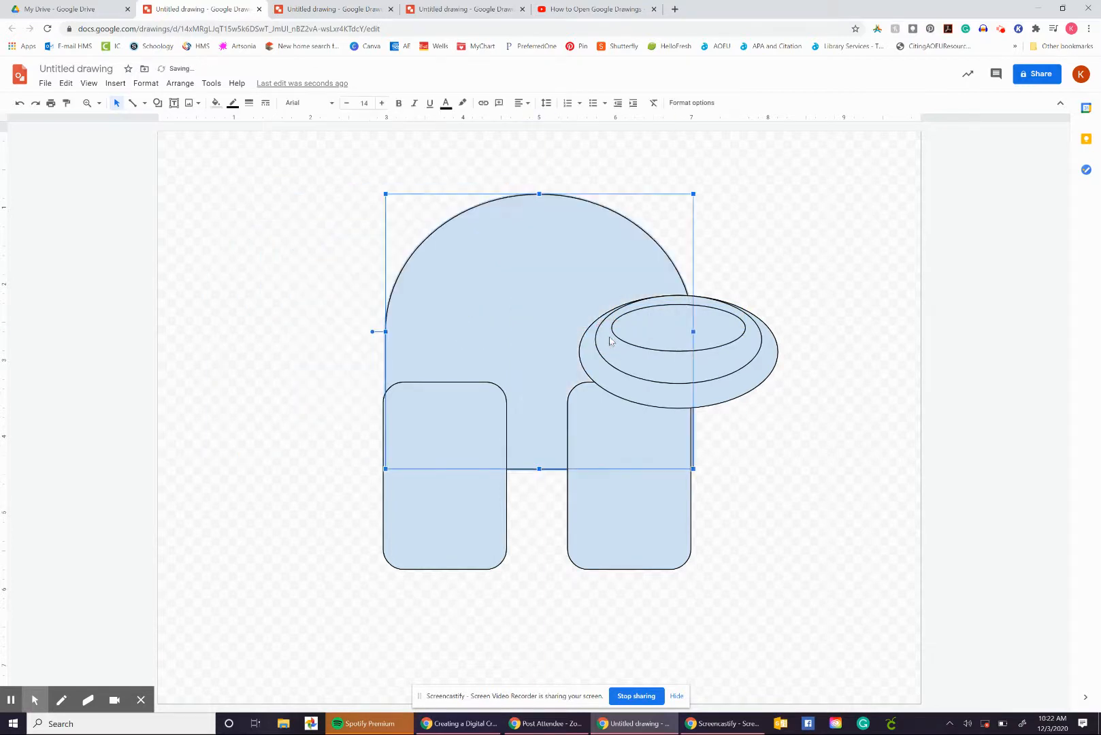
Undo the rearrangement and stacking-order changes until the body, legs and three visor ovals are back in their original layout
{"action": "key", "text": "ctrl+z"}
{"action": "key", "text": "ctrl+z"}
{"action": "key", "text": "ctrl+z"}
{"action": "key", "text": "ctrl+z"}
{"action": "key", "text": "ctrl+z"}
{"action": "key", "text": "ctrl+z"}
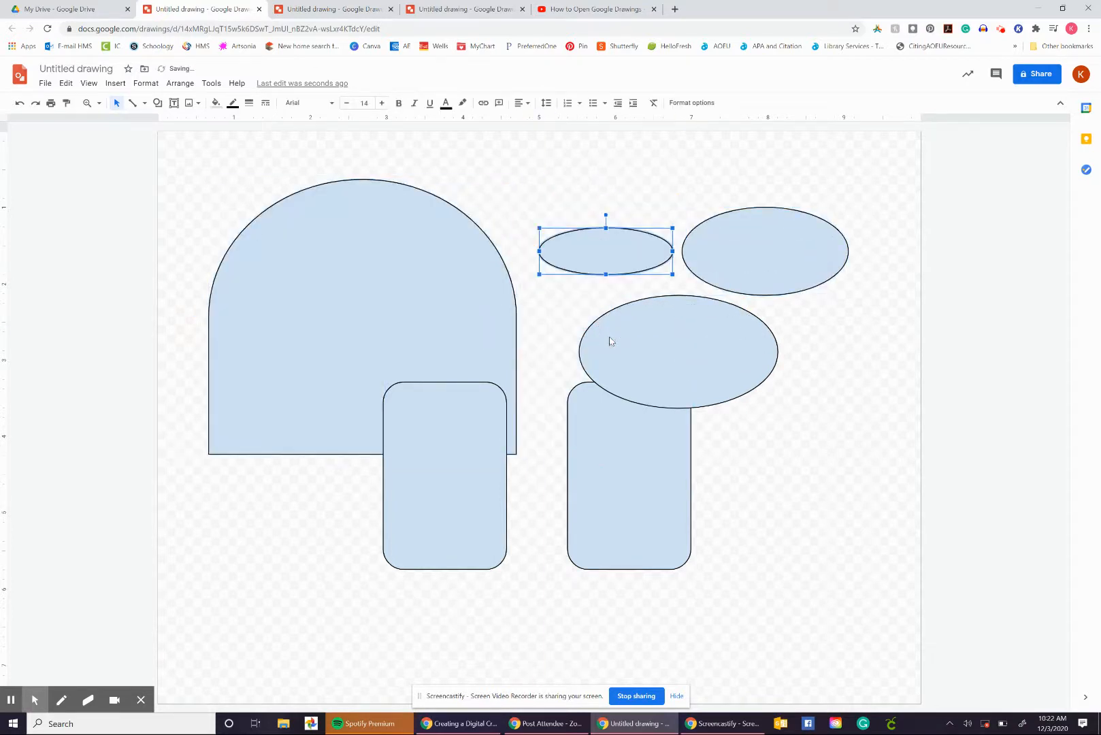
{"action": "key", "text": "ctrl+y"}
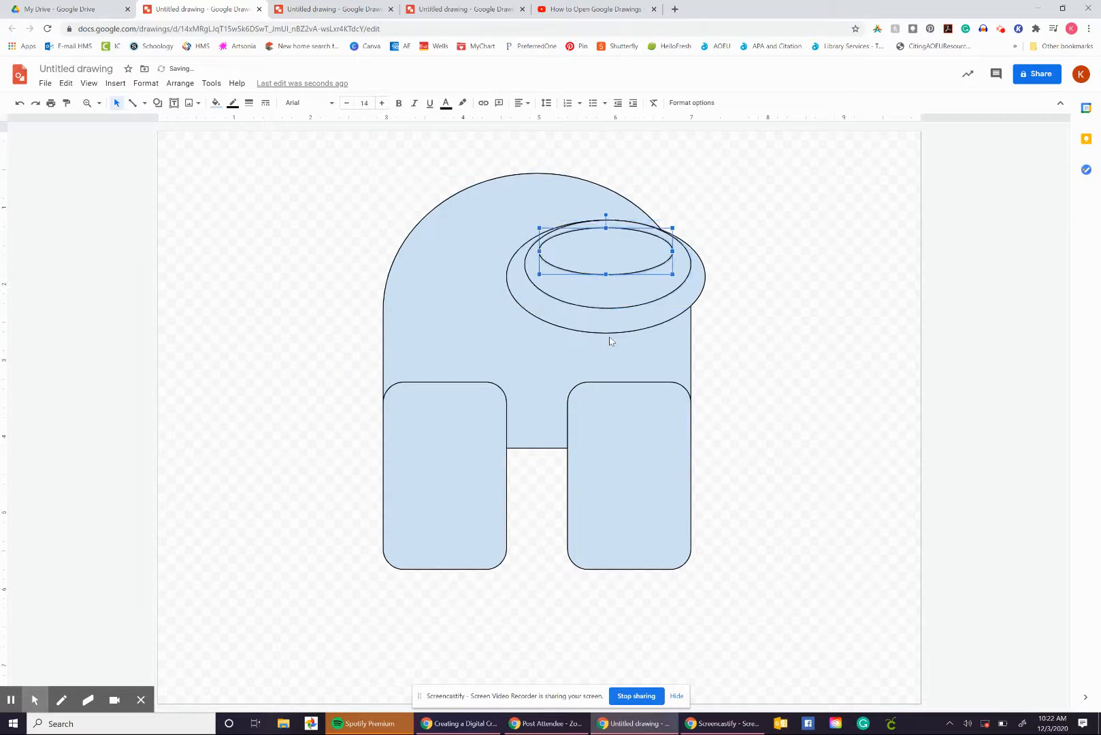
{"action": "left_click", "coordinate": [716, 210]}
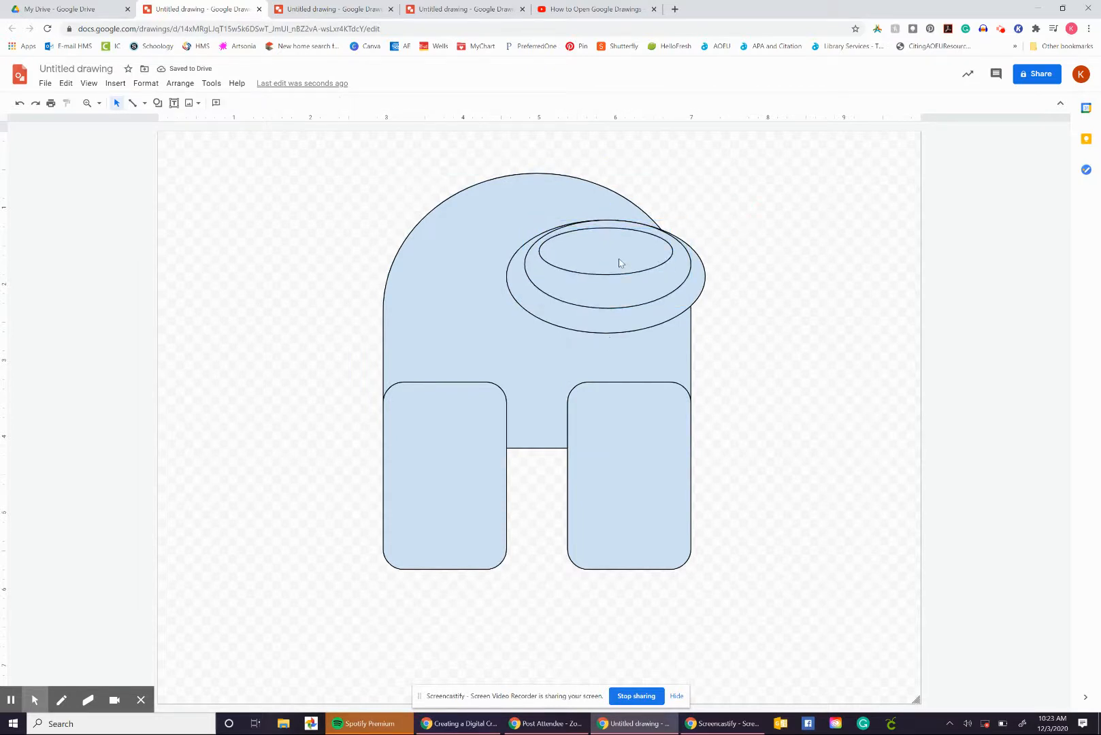
{"action": "left_click", "coordinate": [620, 263]}
{"action": "right_click", "coordinate": [620, 263]}
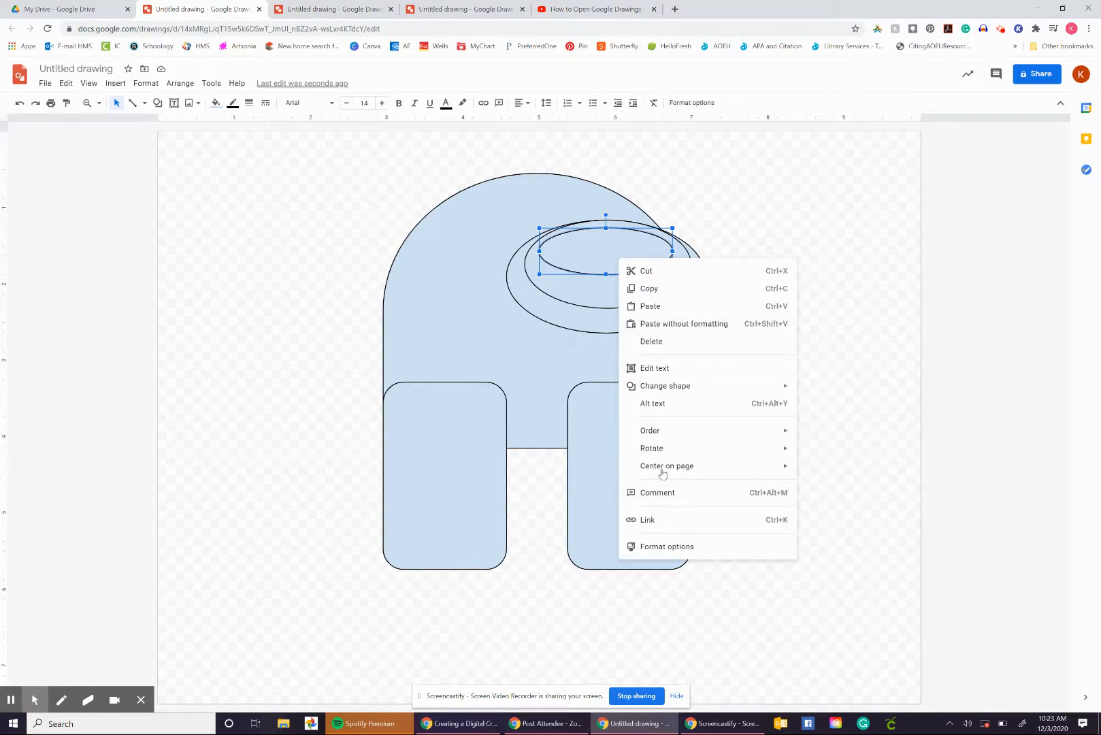
{"action": "left_click", "coordinate": [658, 433]}
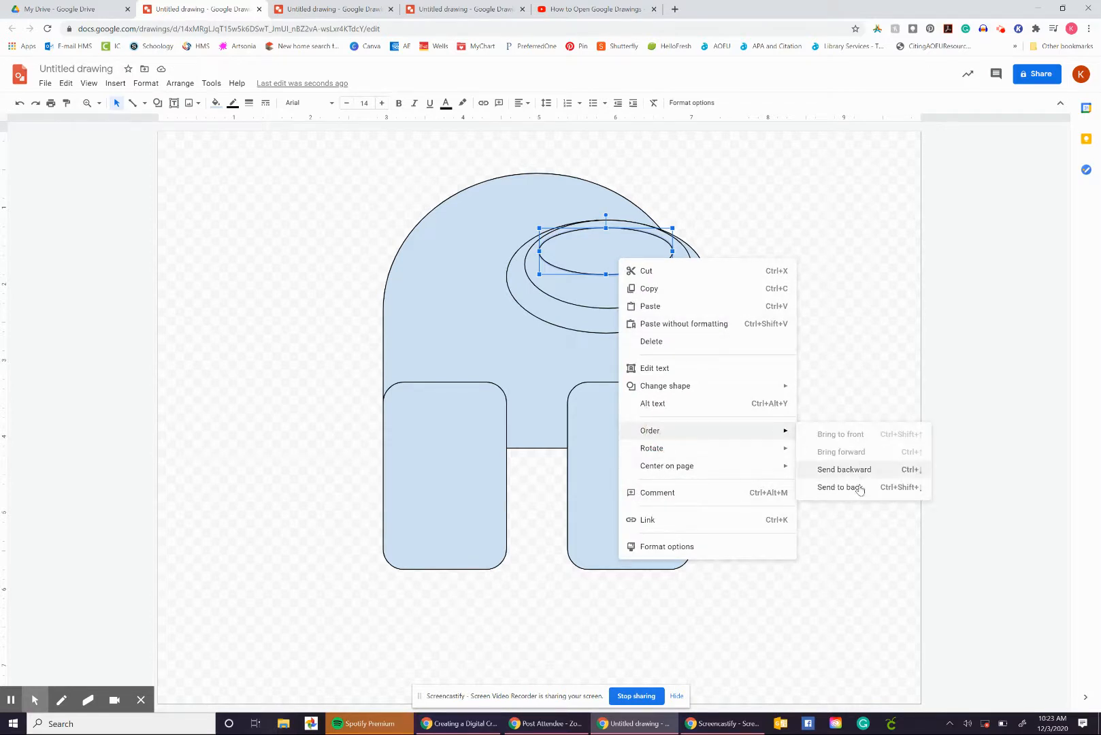
{"action": "left_click", "coordinate": [832, 330]}
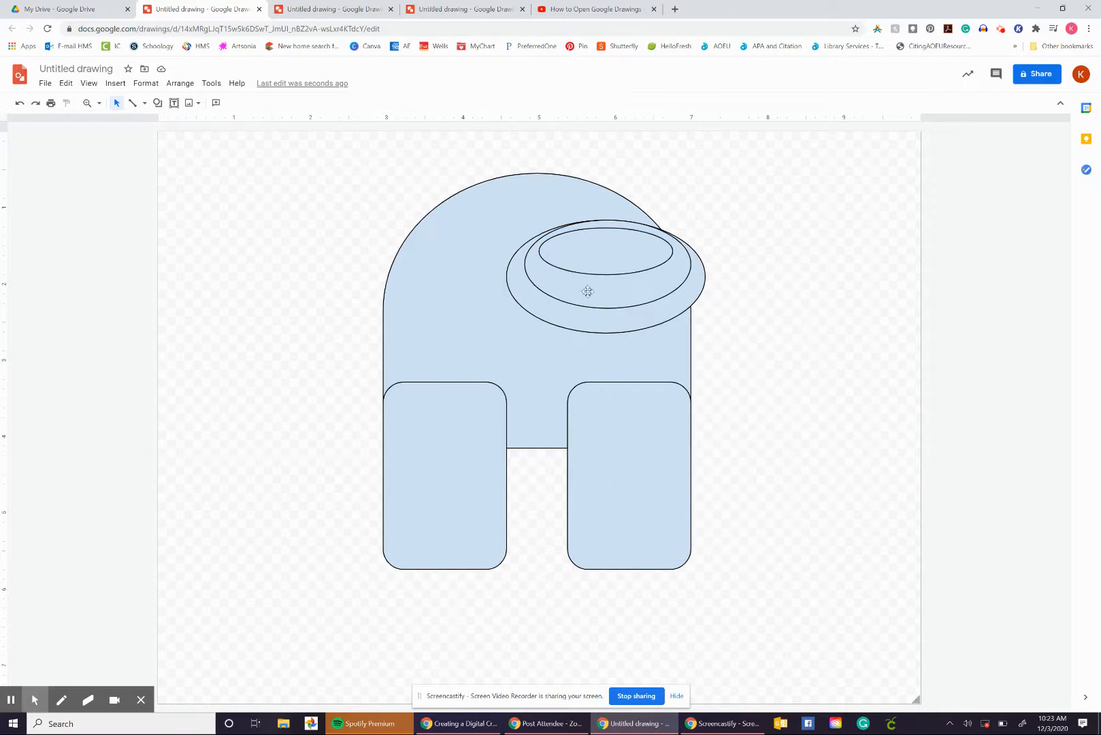
{"action": "left_click", "coordinate": [723, 302]}
Draw a Stored Data flowchart shape about 2.3 by 3.8 ruler units over the body's left side and rotate it 90° counterclockwise
{"action": "left_click", "coordinate": [159, 106]}
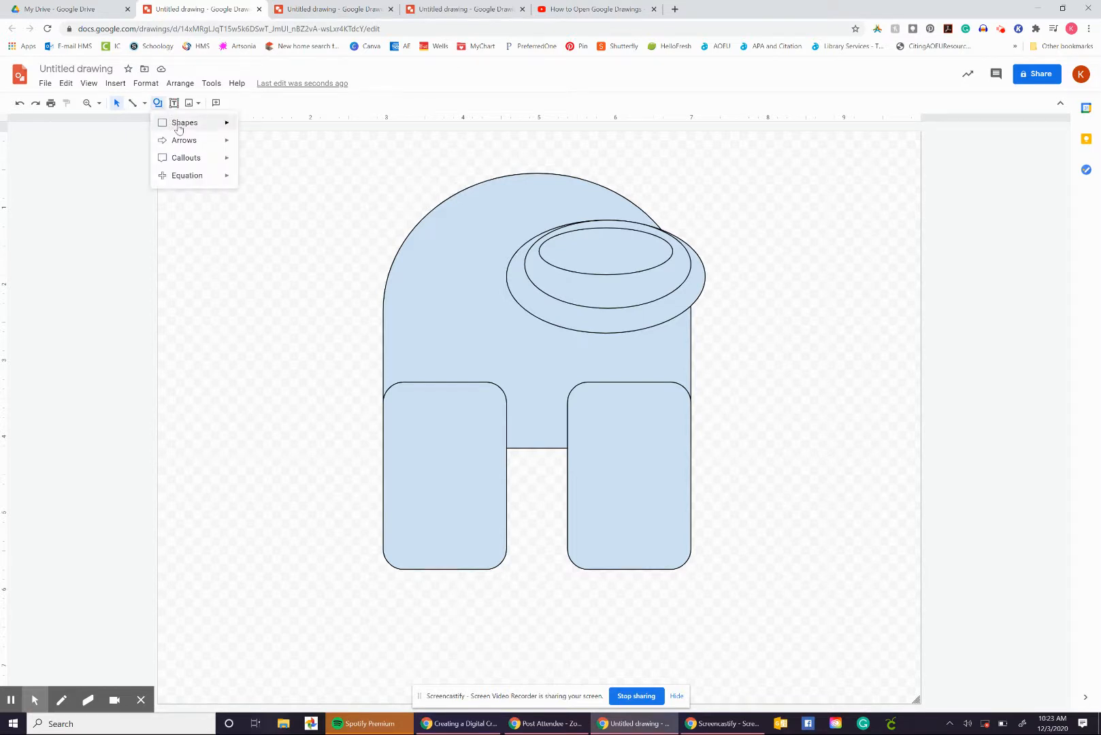
{"action": "mouse_move", "coordinate": [178, 128]}
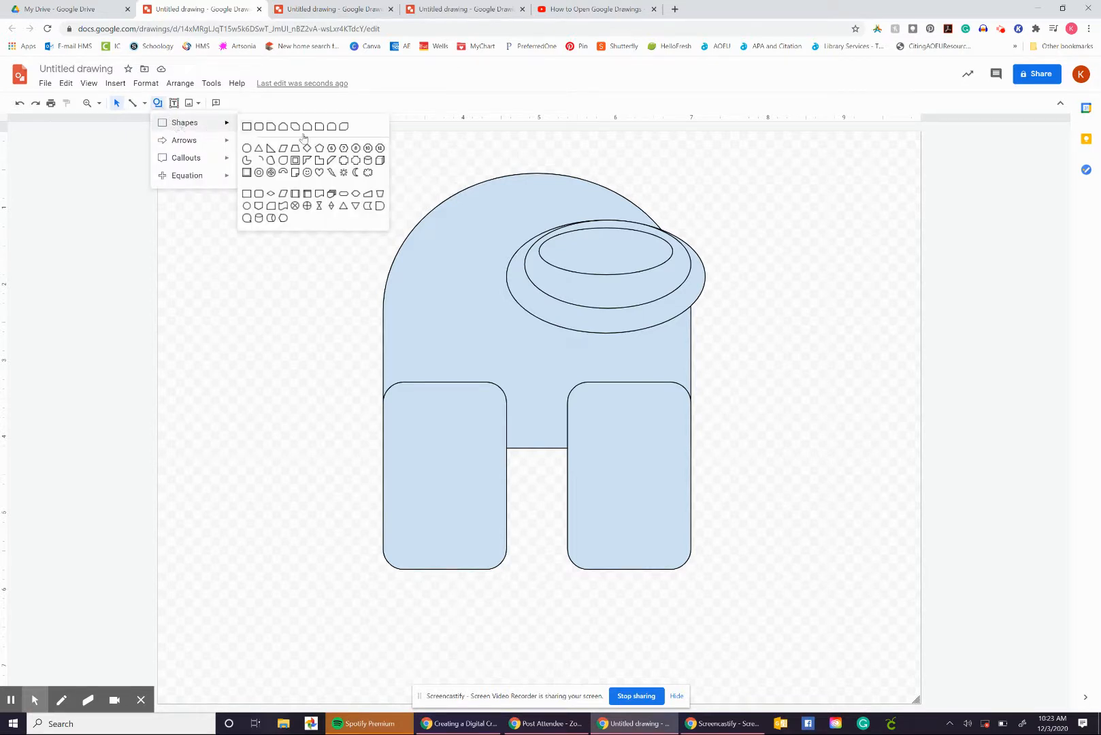
{"action": "left_click", "coordinate": [369, 209]}
{"action": "mouse_move", "coordinate": [281, 229]}
{"action": "left_mouse_down"}
{"action": "mouse_move", "coordinate": [469, 431]}
{"action": "mouse_move", "coordinate": [474, 491]}
{"action": "mouse_move", "coordinate": [455, 519]}
{"action": "left_mouse_up"}
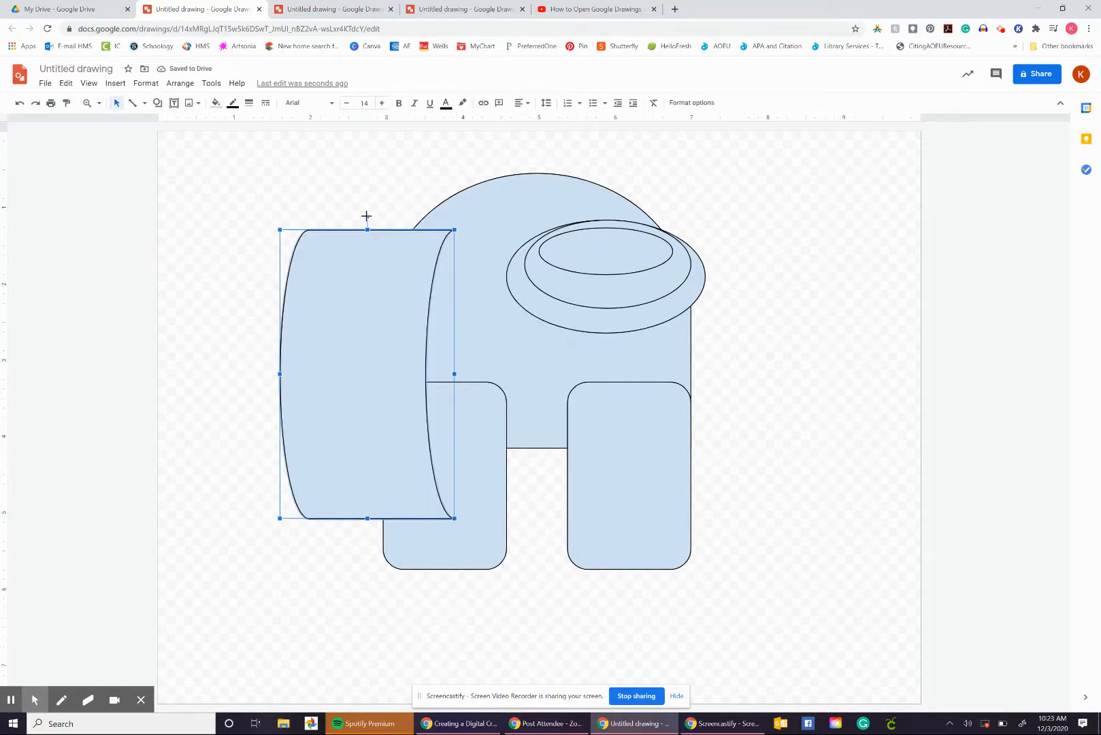
{"action": "left_click_drag", "start_coordinate": [368, 215], "coordinate": [211, 373]}
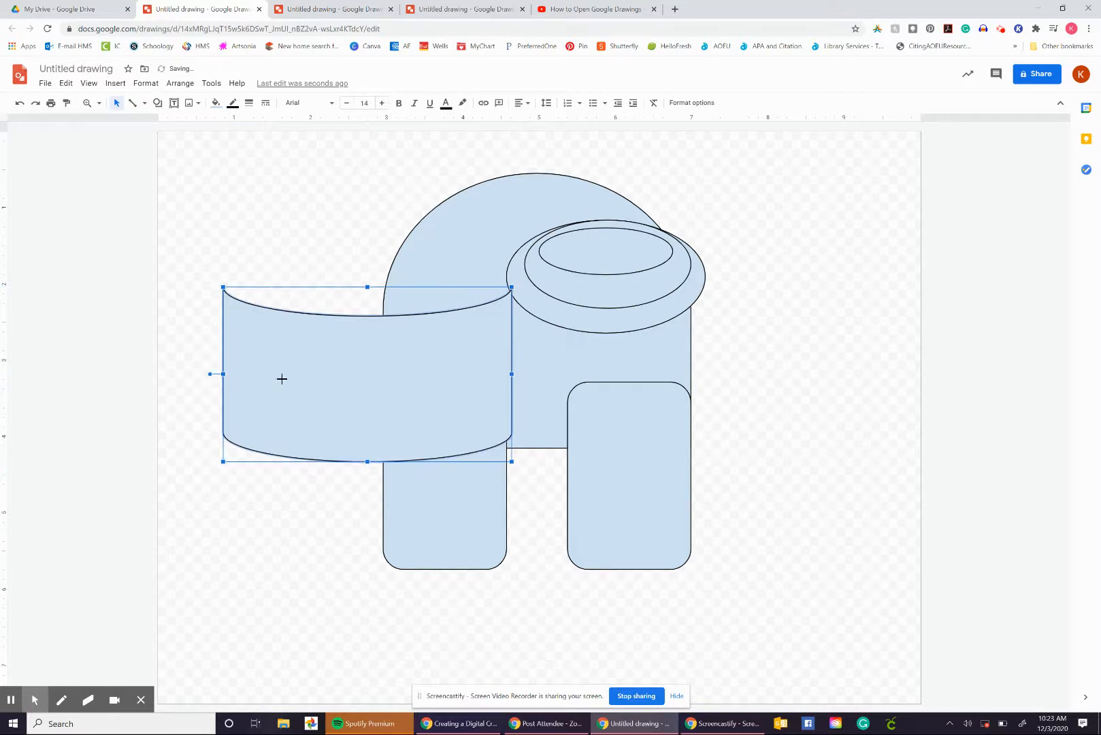
Position the curved shape just below the visor and resize it into a band spanning the body's width, about 1.1 ruler units tall
{"action": "left_click_drag", "start_coordinate": [354, 388], "coordinate": [516, 400]}
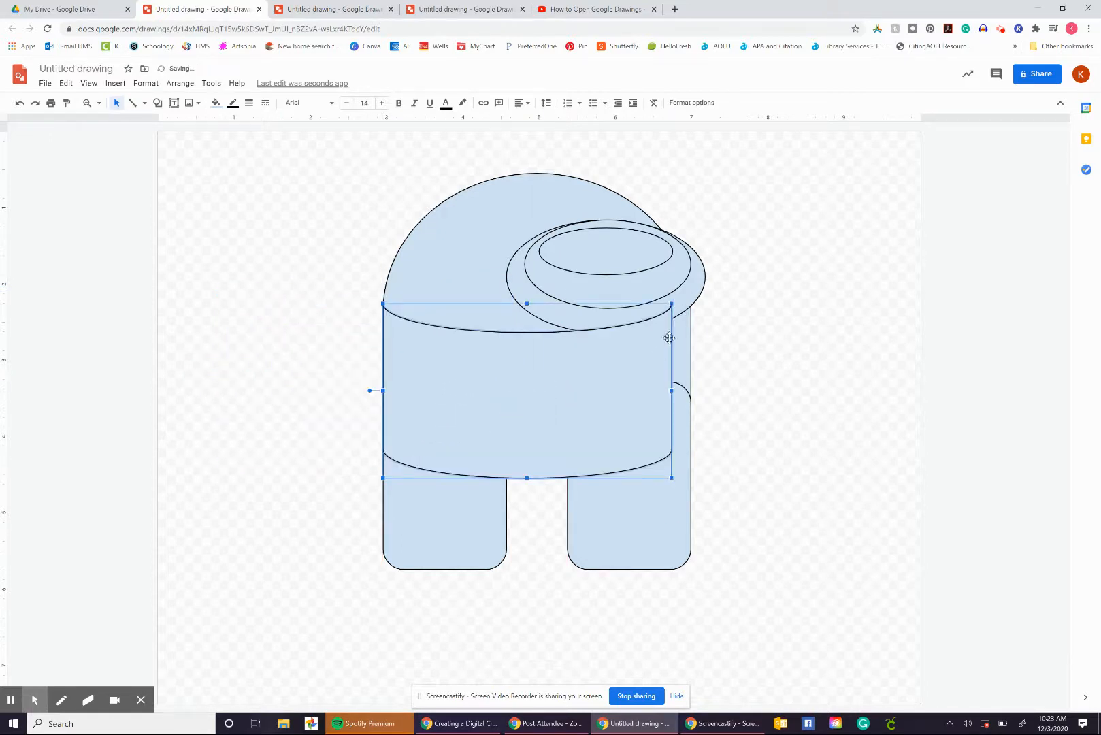
{"action": "left_click_drag", "start_coordinate": [672, 304], "coordinate": [693, 325]}
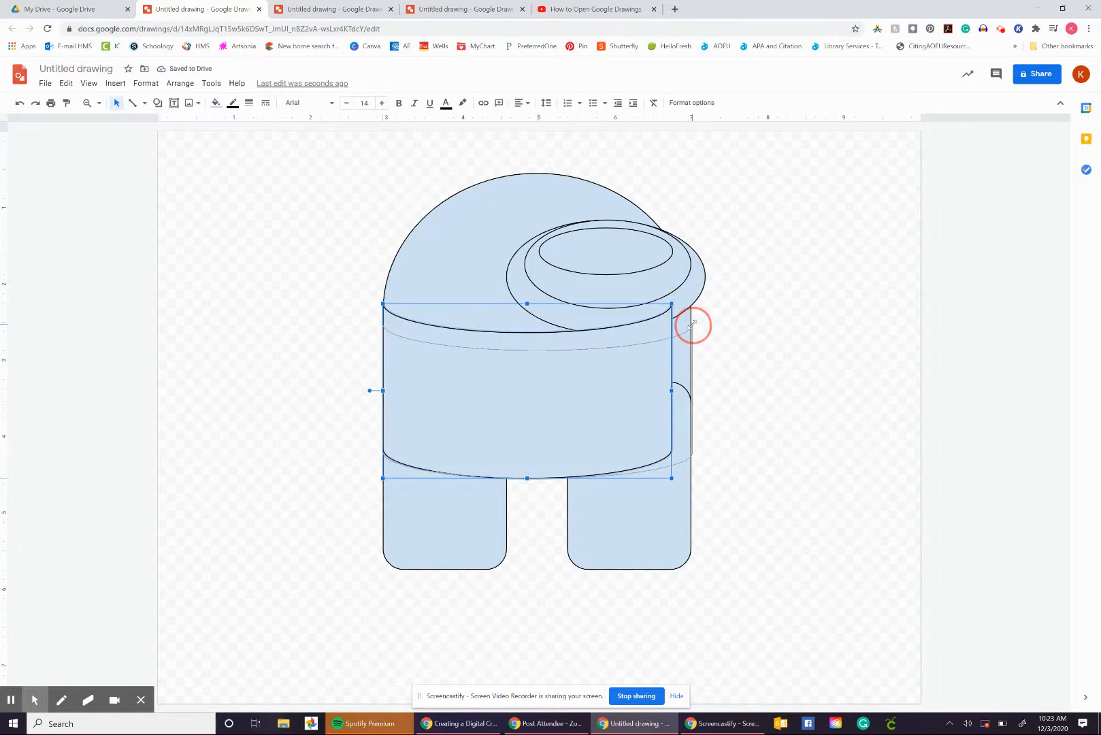
{"action": "left_click_drag", "start_coordinate": [693, 324], "coordinate": [692, 325]}
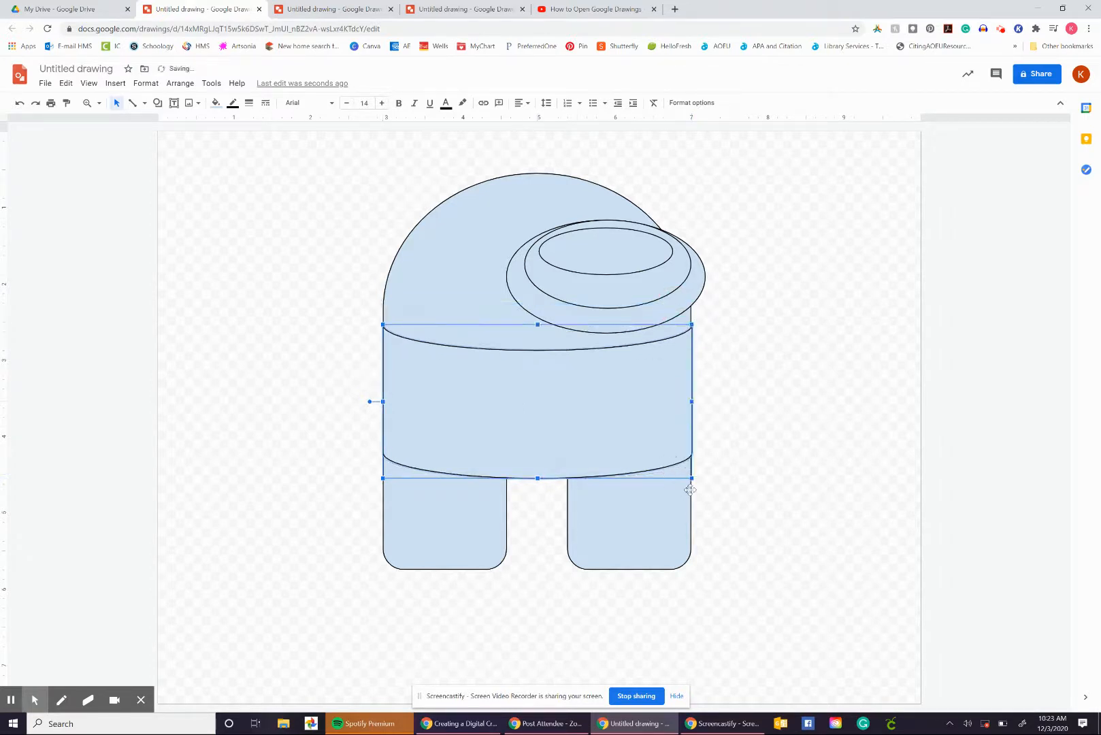
{"action": "left_click_drag", "start_coordinate": [692, 479], "coordinate": [691, 409]}
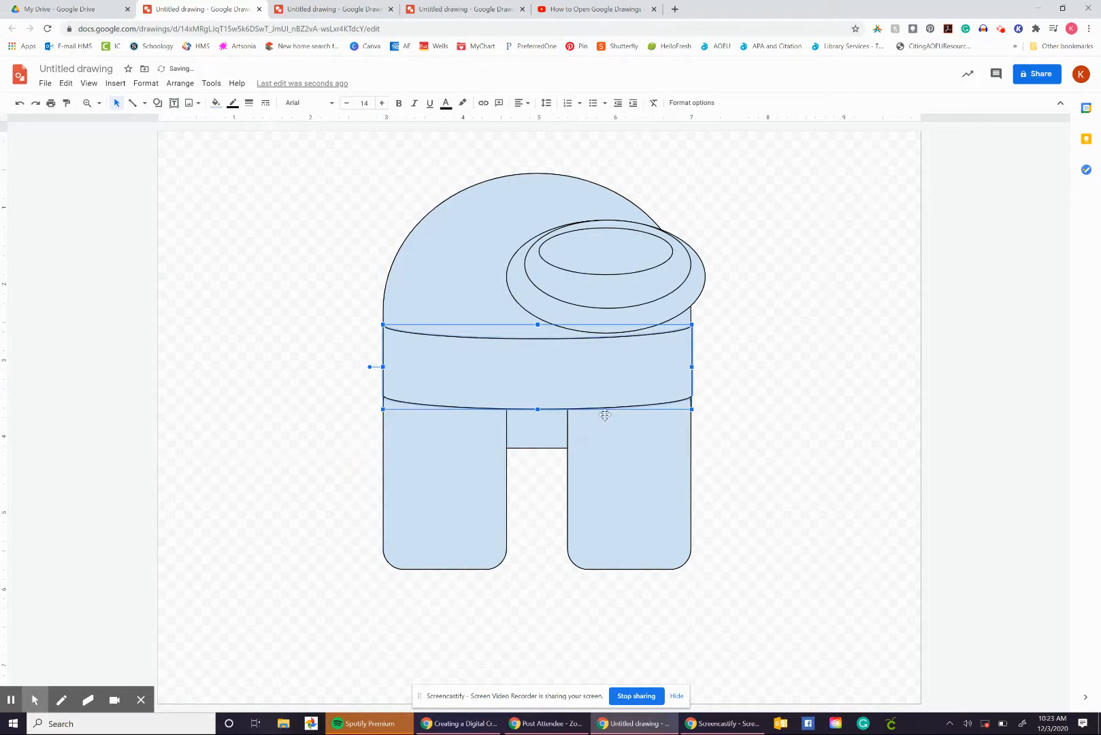
Extend the curved band's lower edge until it is about 1.8 ruler units tall, and move the band off to the character's left
{"action": "left_click_drag", "start_coordinate": [537, 409], "coordinate": [538, 464]}
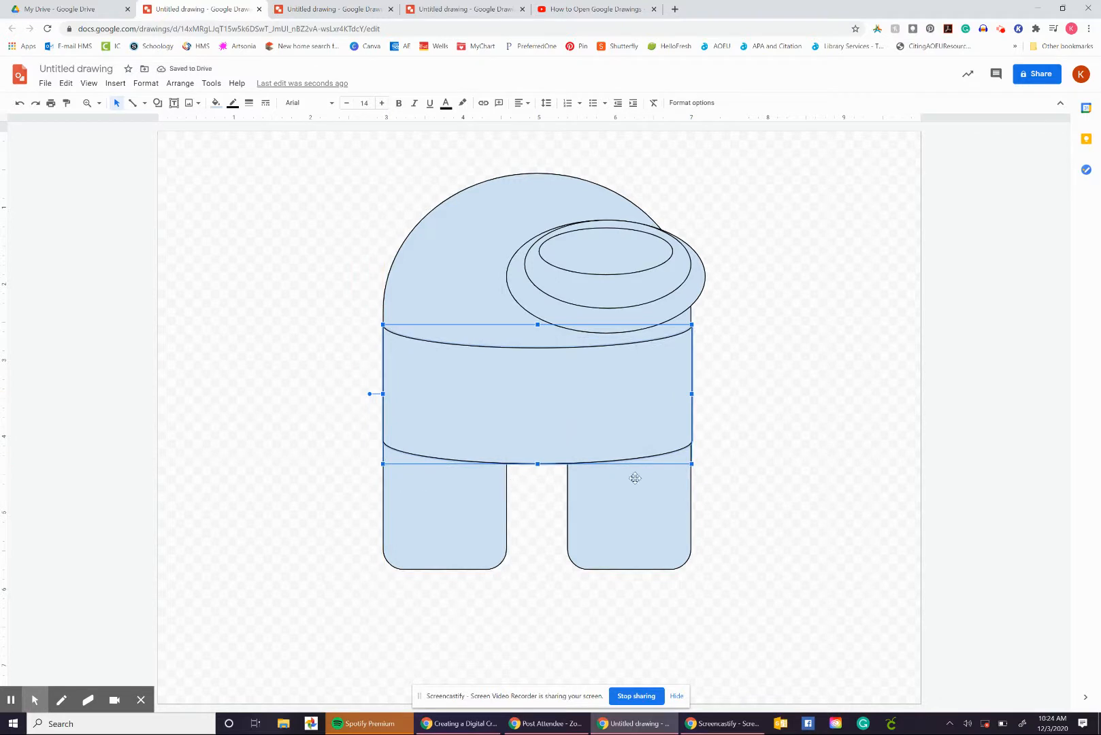
{"action": "left_click", "coordinate": [787, 447]}
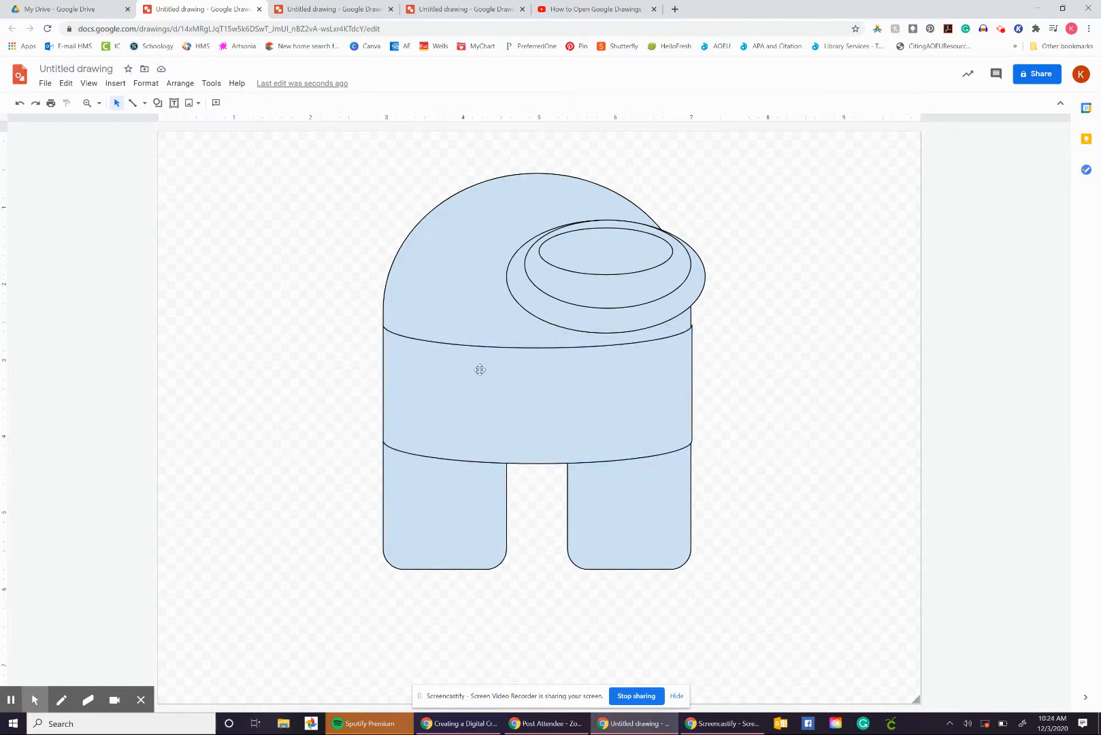
{"action": "left_click_drag", "start_coordinate": [482, 367], "coordinate": [177, 334]}
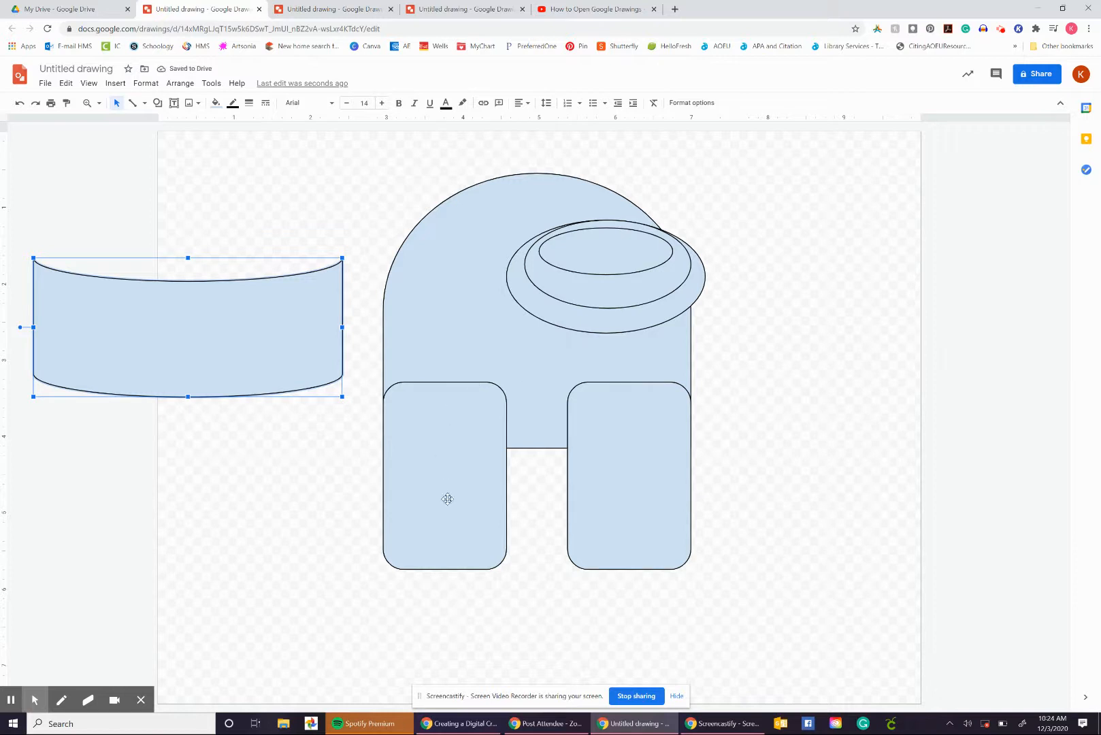
Make the rounded body shape's border transparent
{"action": "left_click", "coordinate": [469, 355]}
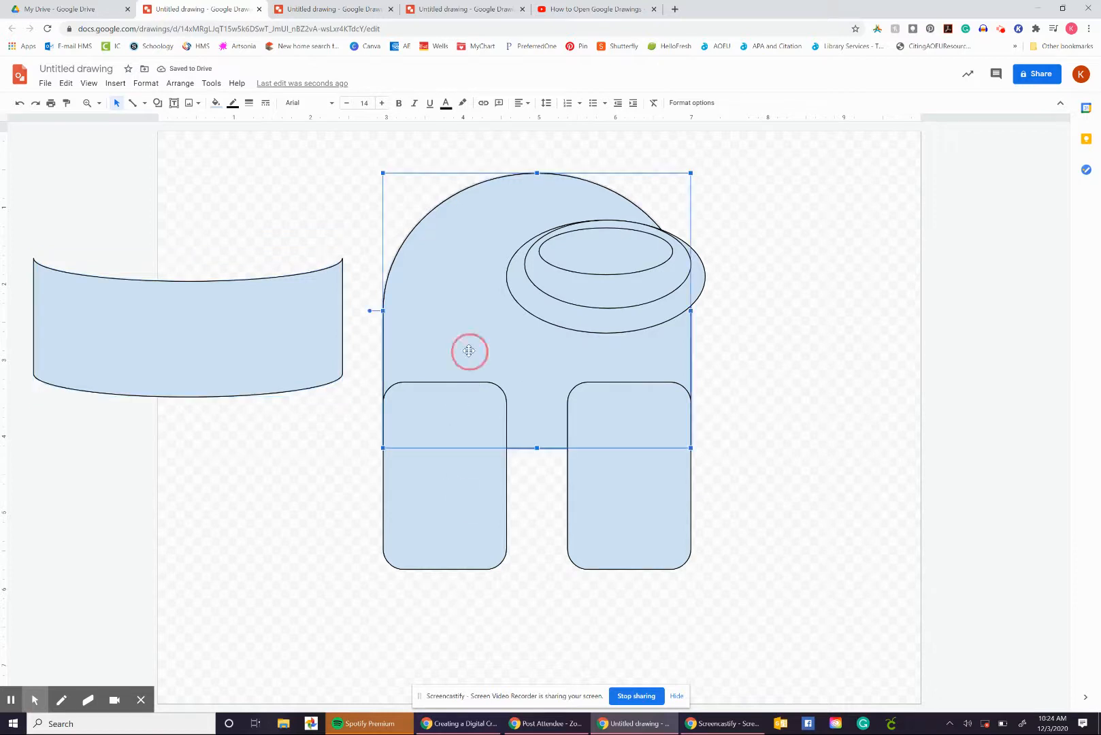
{"action": "left_click", "coordinate": [463, 470]}
{"action": "left_click", "coordinate": [616, 483]}
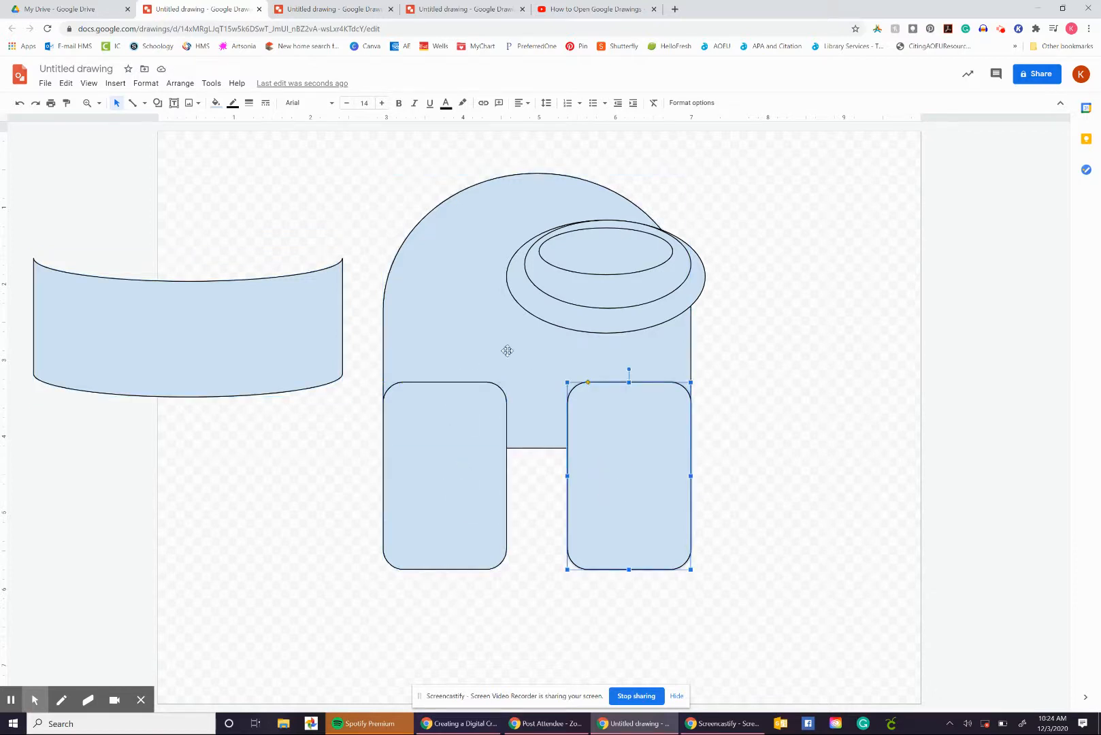
{"action": "left_click", "coordinate": [469, 323]}
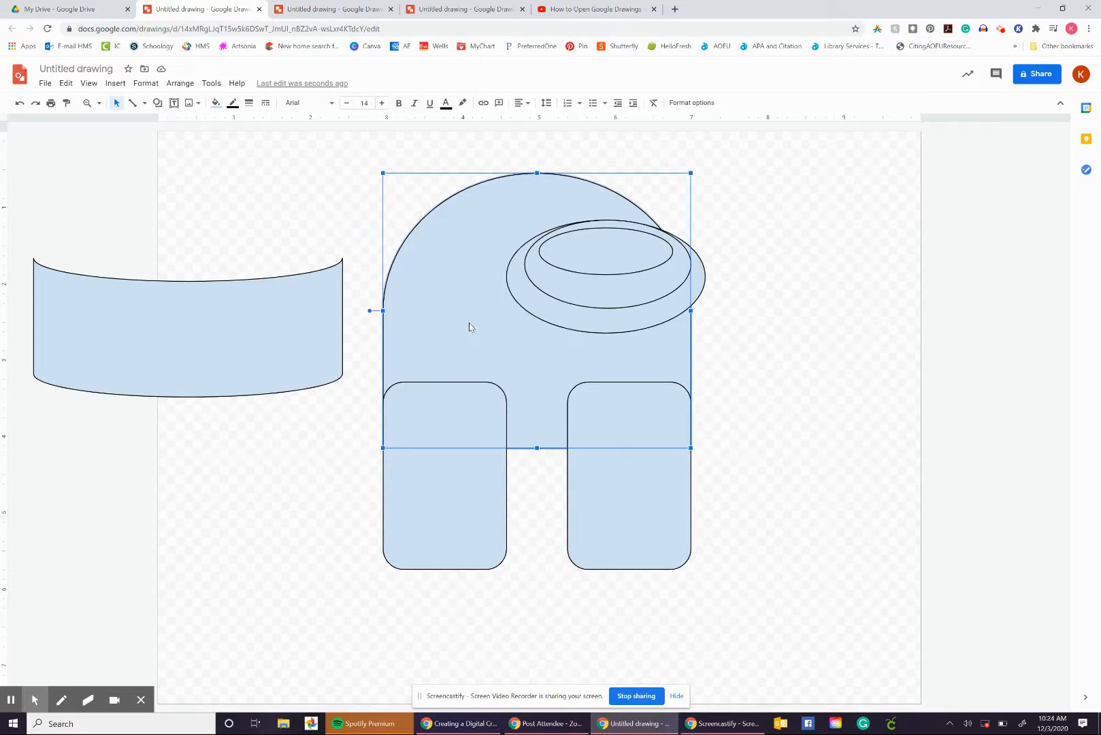
{"action": "left_click", "coordinate": [233, 103]}
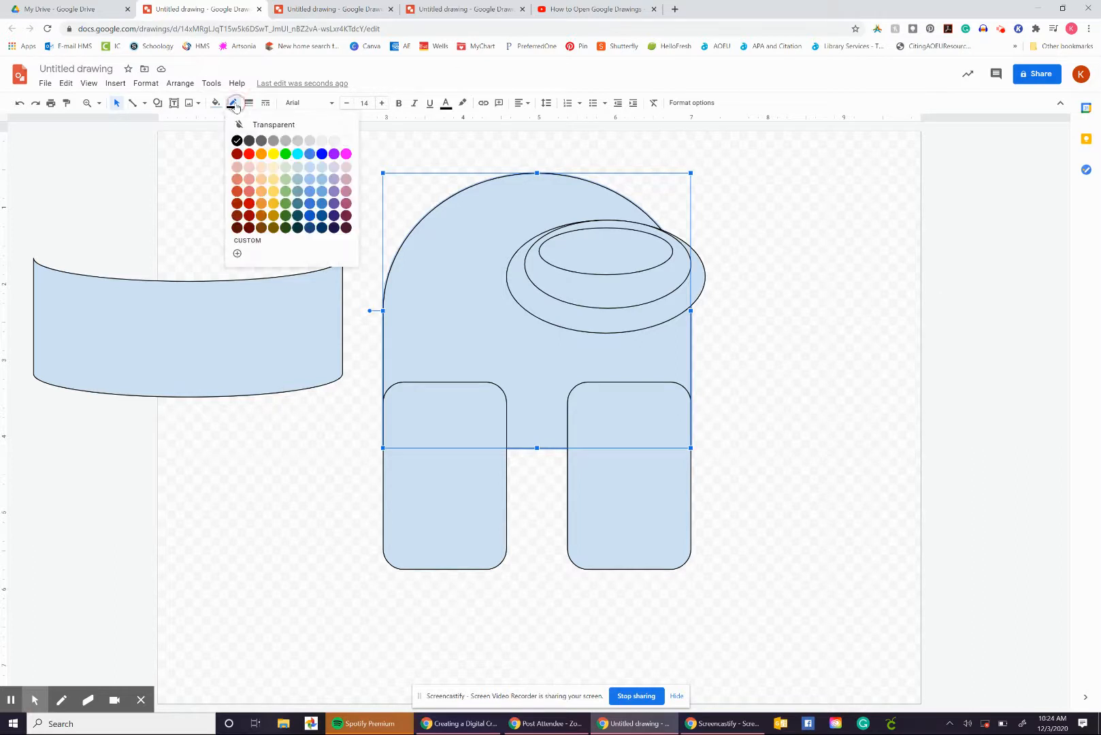
{"action": "left_click", "coordinate": [261, 126]}
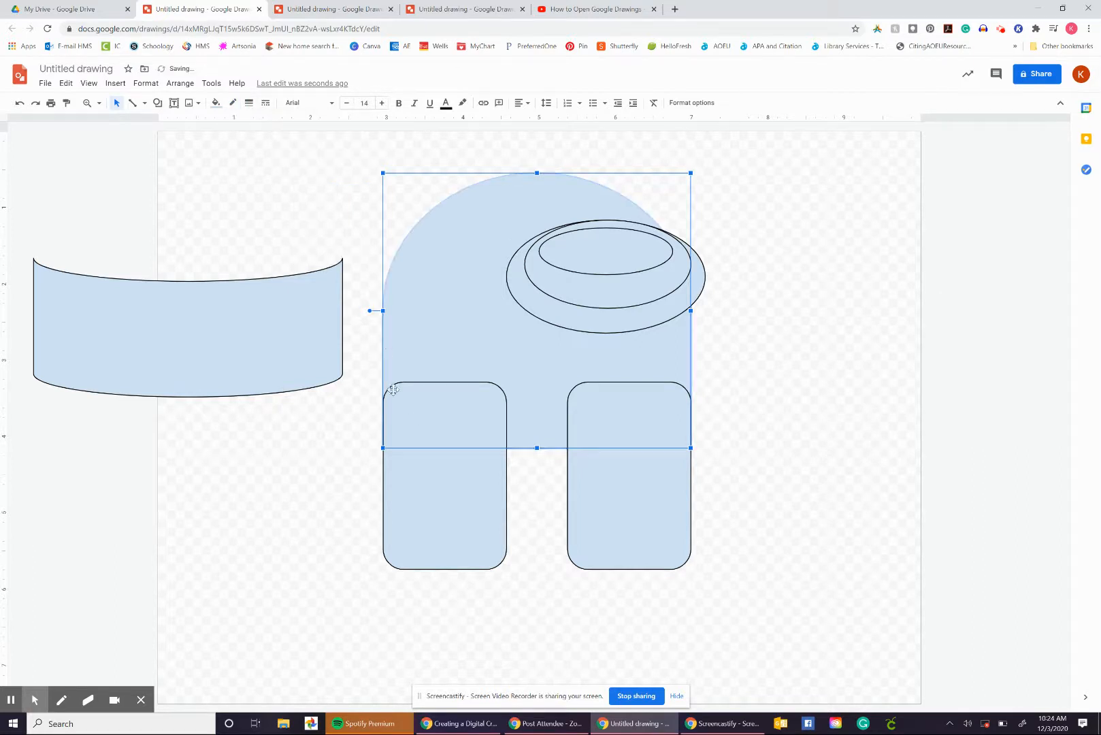
Make the borders of both rounded legs transparent so they blend with the body
{"action": "left_click", "coordinate": [437, 485]}
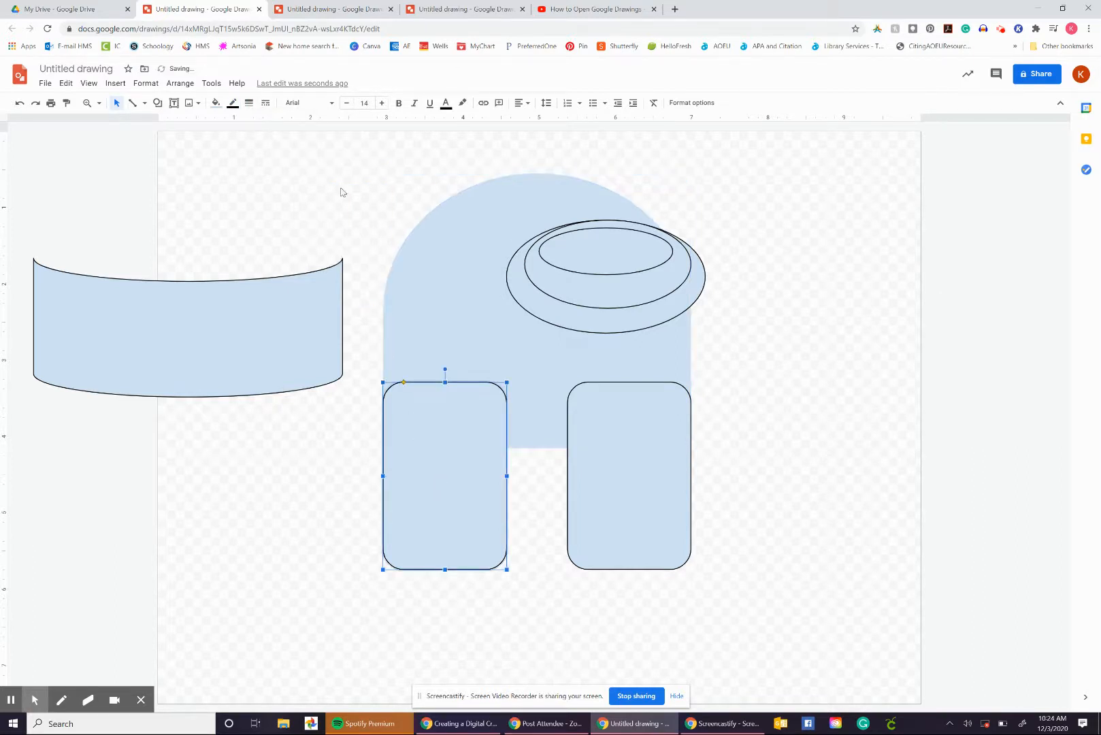
{"action": "left_click", "coordinate": [232, 103]}
{"action": "left_click", "coordinate": [261, 125]}
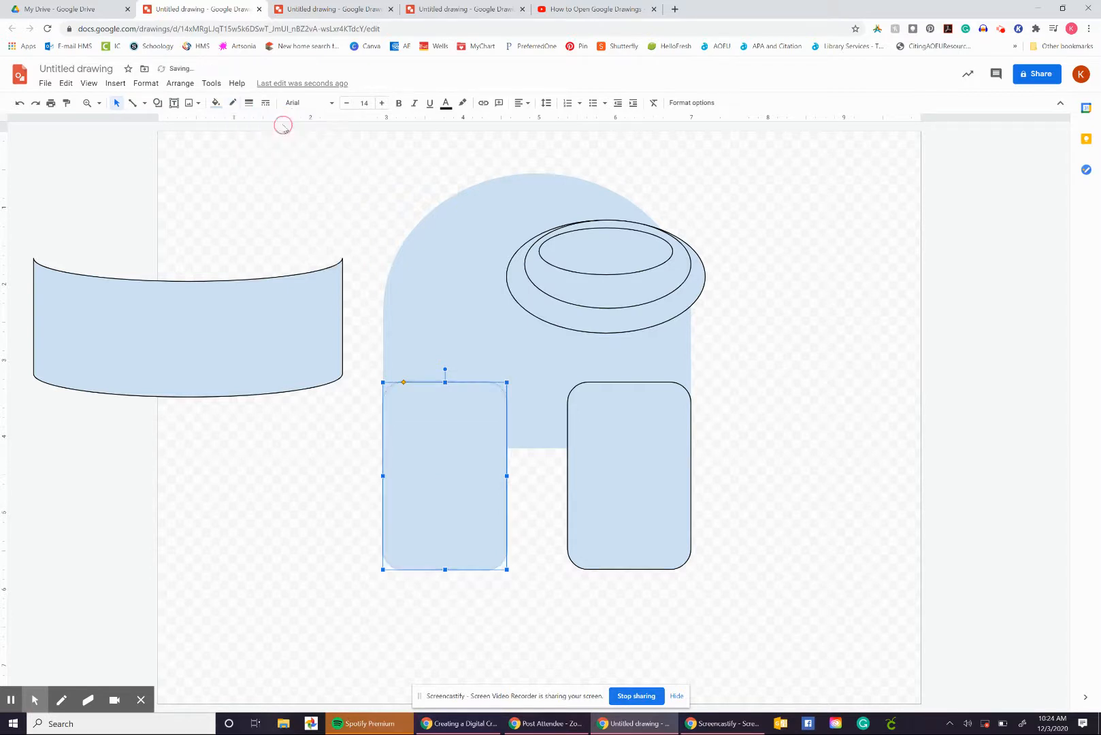
{"action": "left_click", "coordinate": [612, 447]}
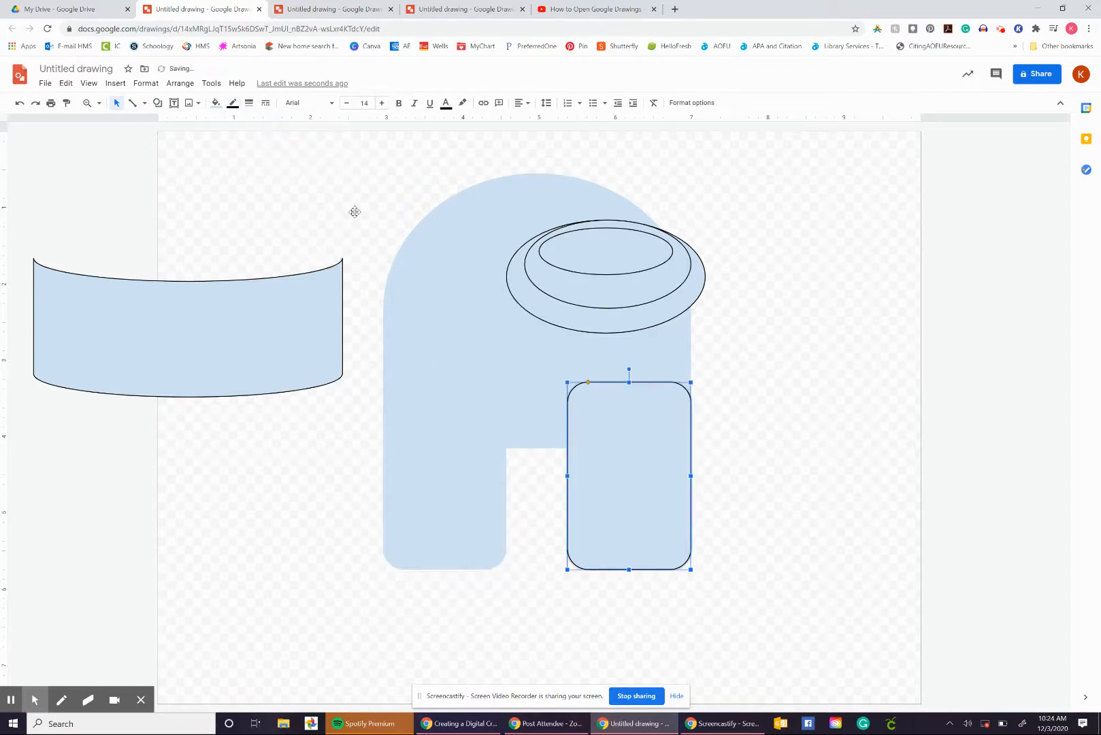
{"action": "left_click", "coordinate": [232, 103]}
{"action": "left_click", "coordinate": [260, 125]}
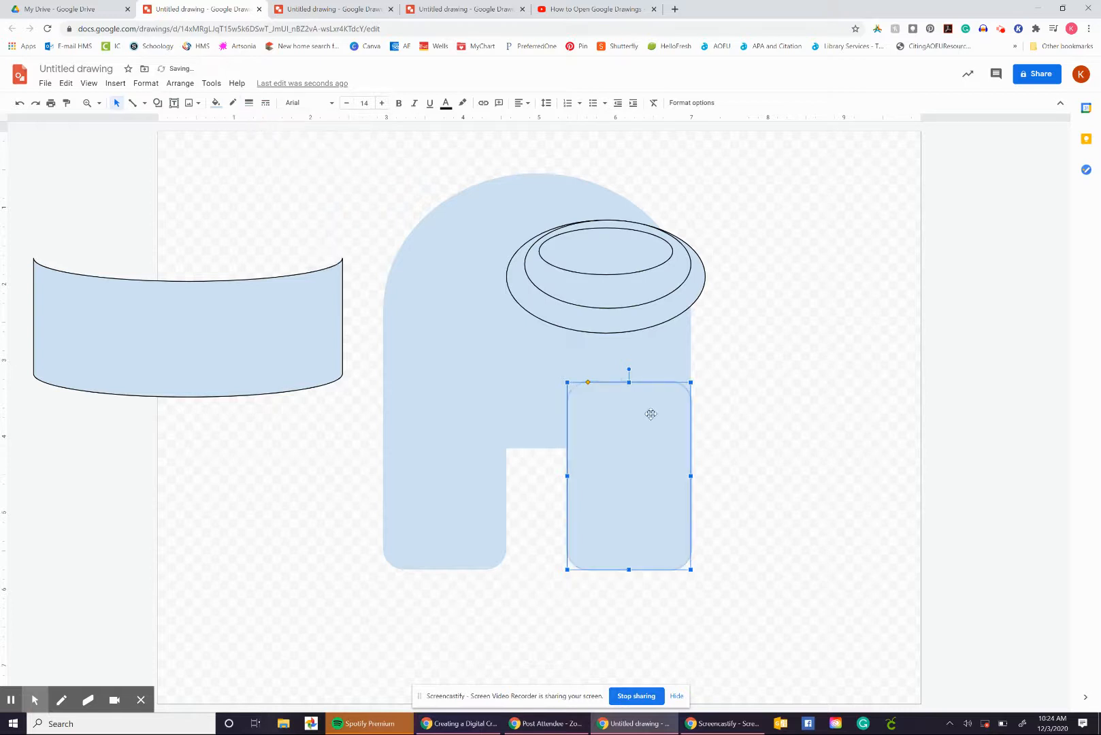
{"action": "left_click", "coordinate": [759, 378]}
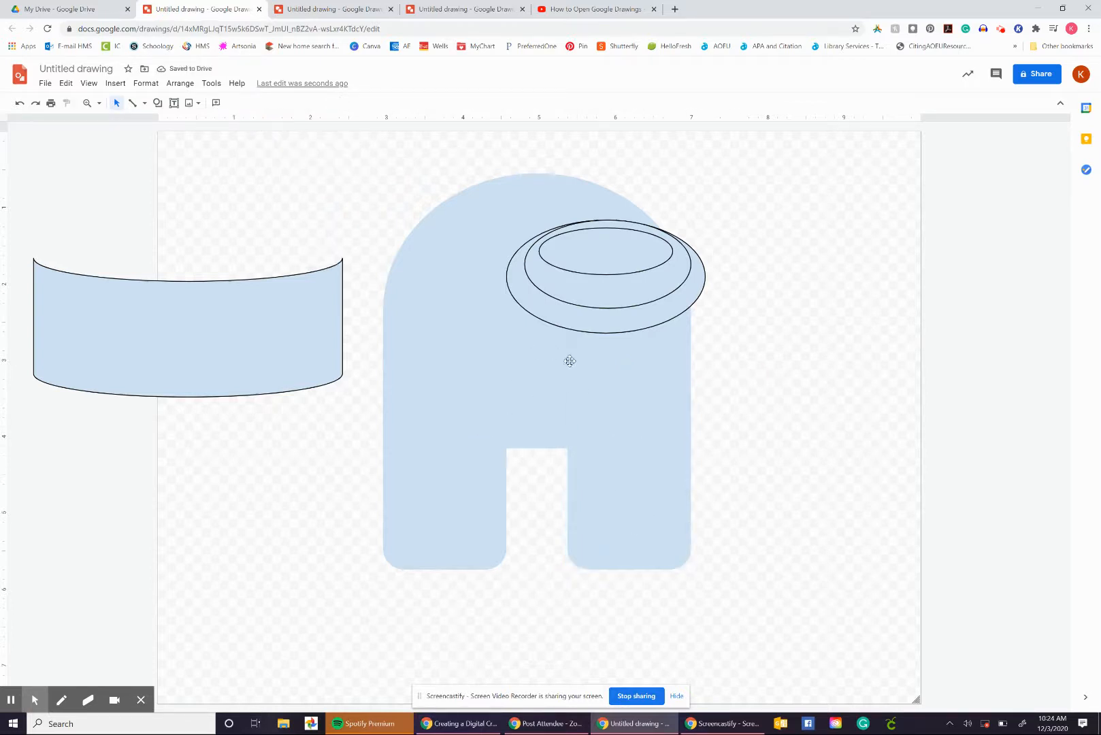
{"action": "left_click", "coordinate": [615, 254]}
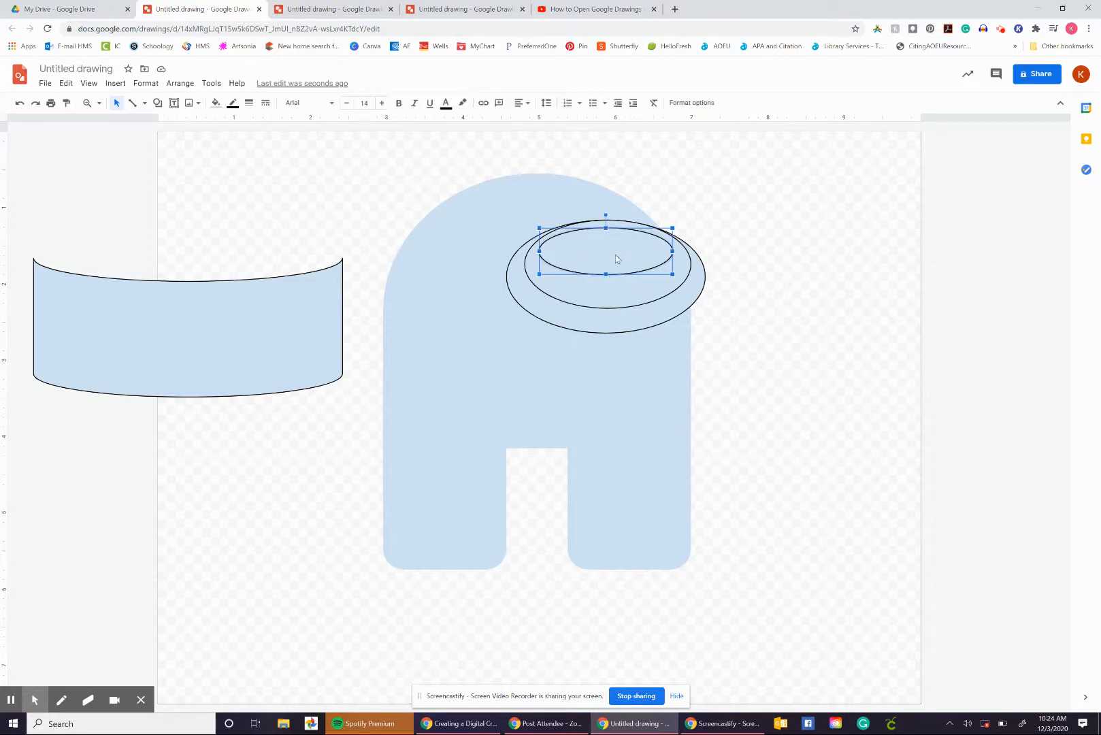
{"action": "left_click", "coordinate": [233, 104]}
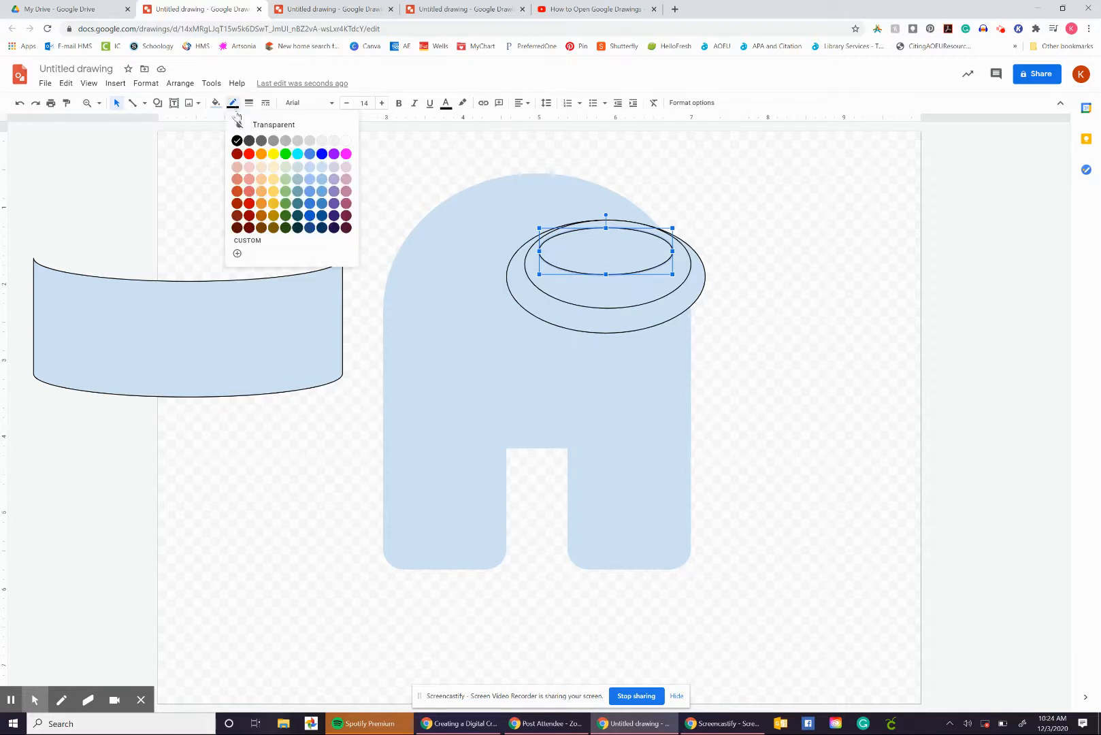
{"action": "left_click", "coordinate": [686, 183]}
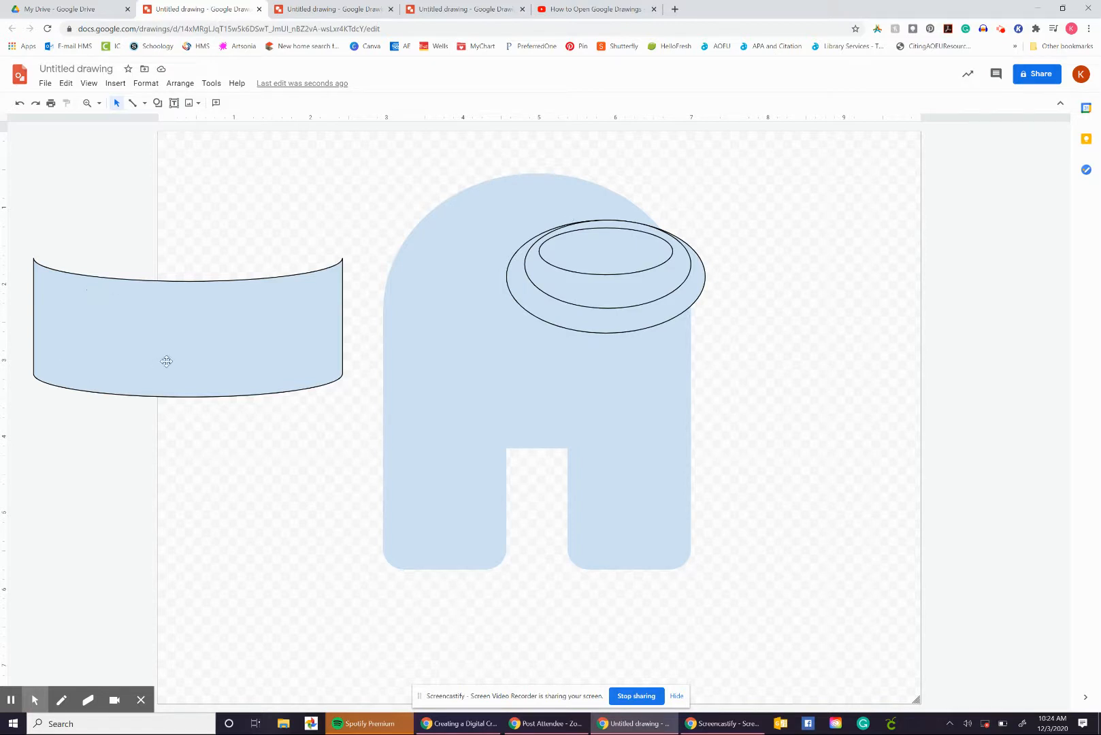
Move the curved band back across the body, directly below the visor and covering the tops of the legs
{"action": "left_click_drag", "start_coordinate": [166, 359], "coordinate": [515, 424]}
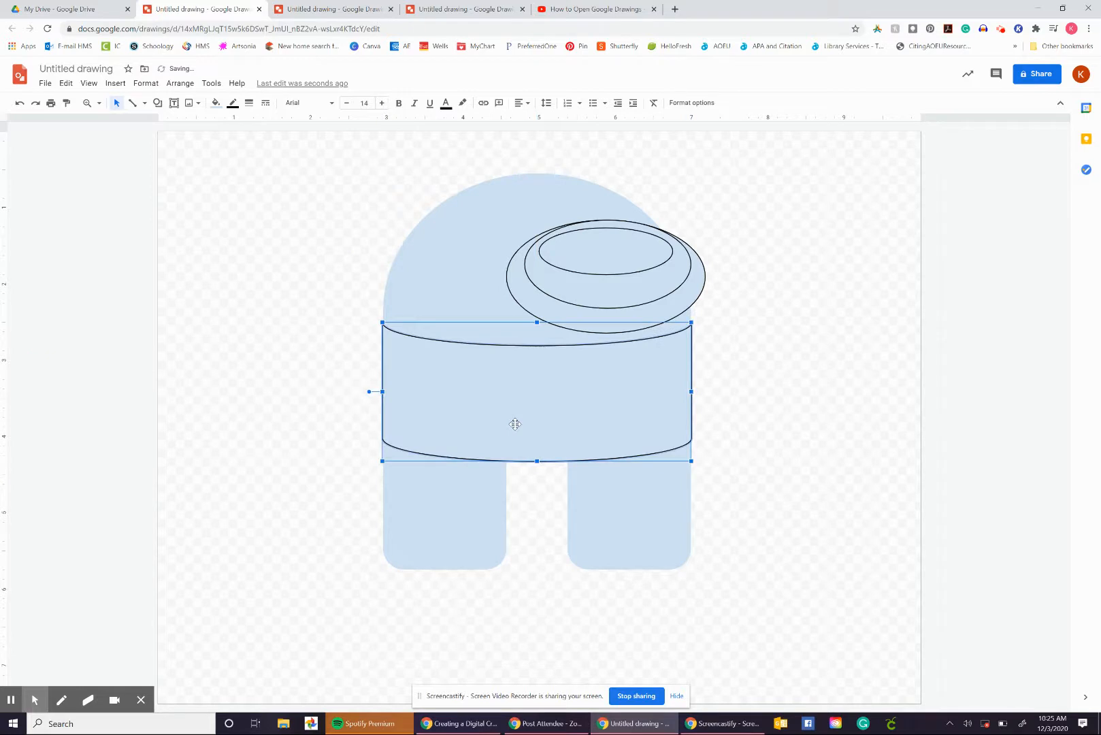
{"action": "left_click", "coordinate": [886, 406]}
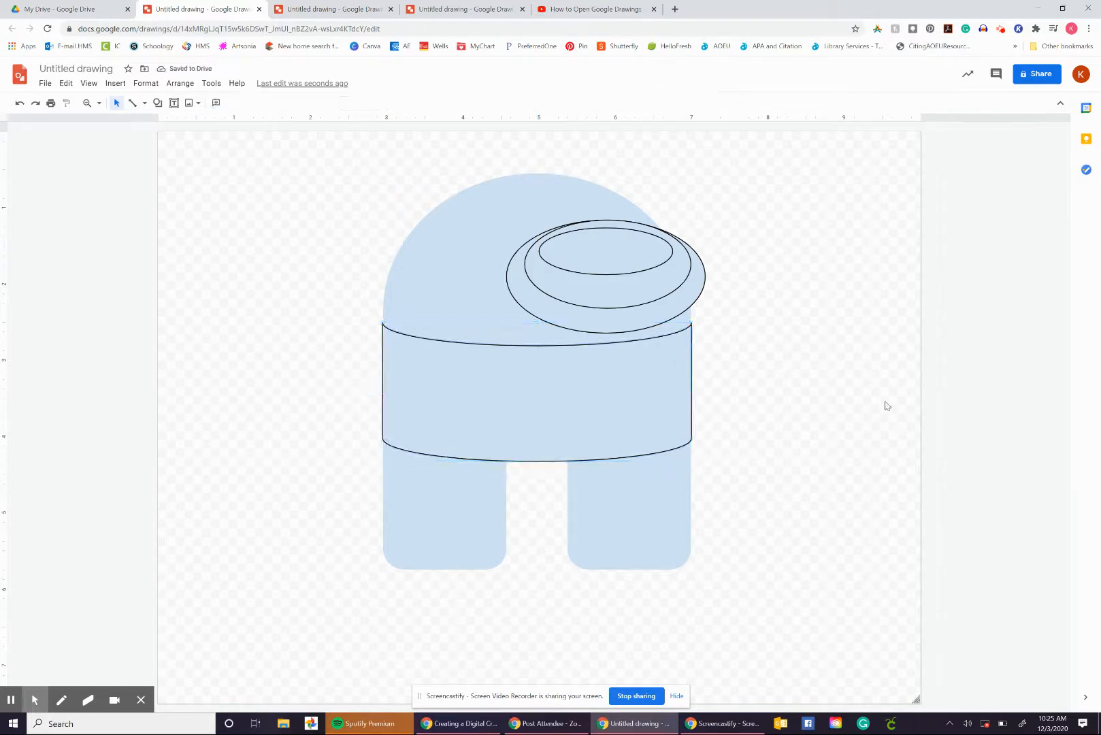